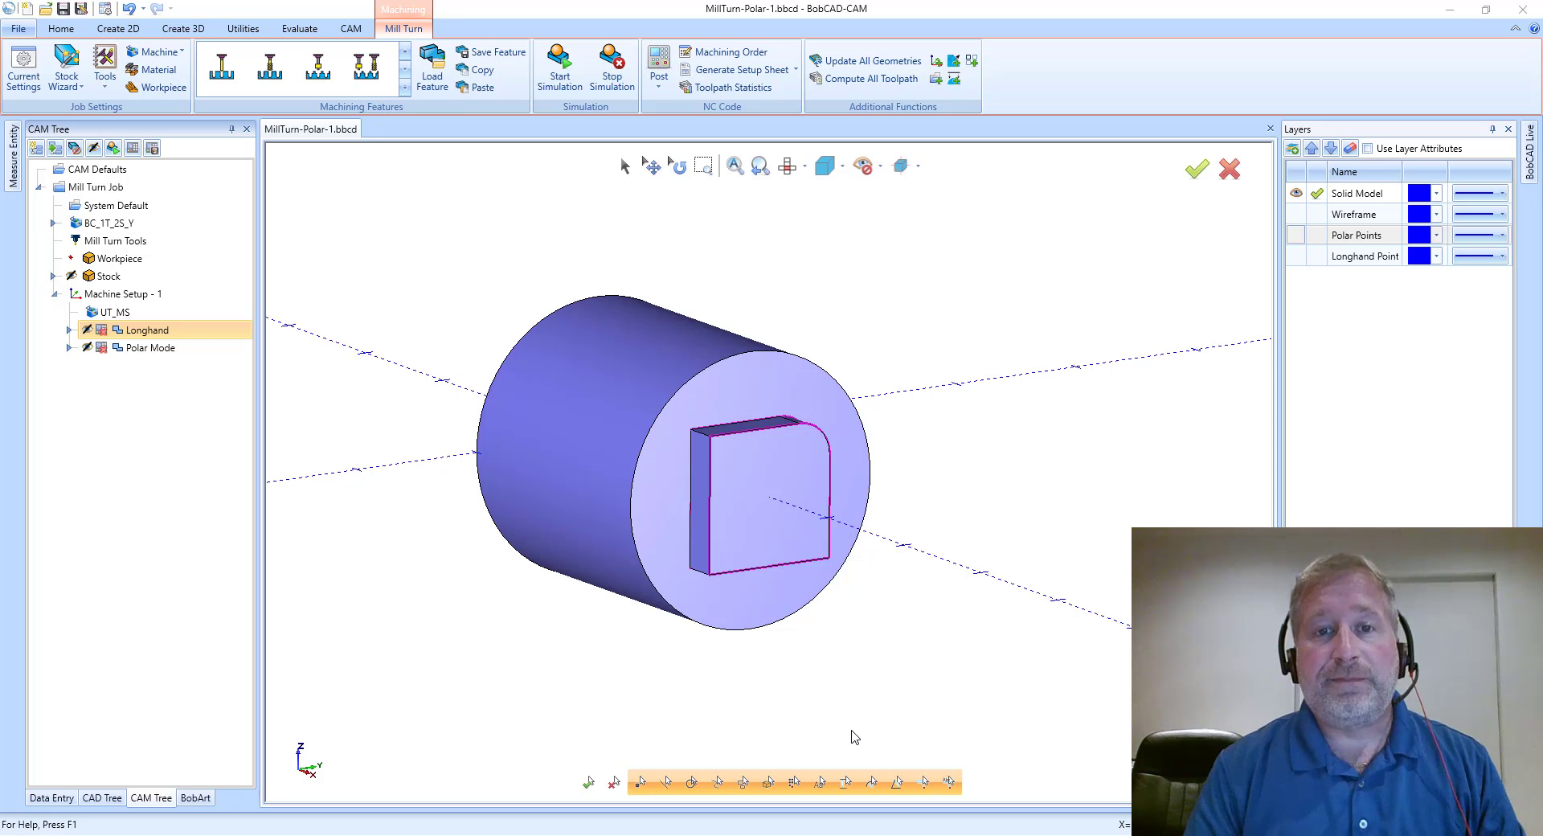
# Step: Show Machine Setup - 1's coordinate triad on the part face and orbit around it
pyautogui.moveTo(506, 448); pyautogui.dragTo(506, 448, button='middle')
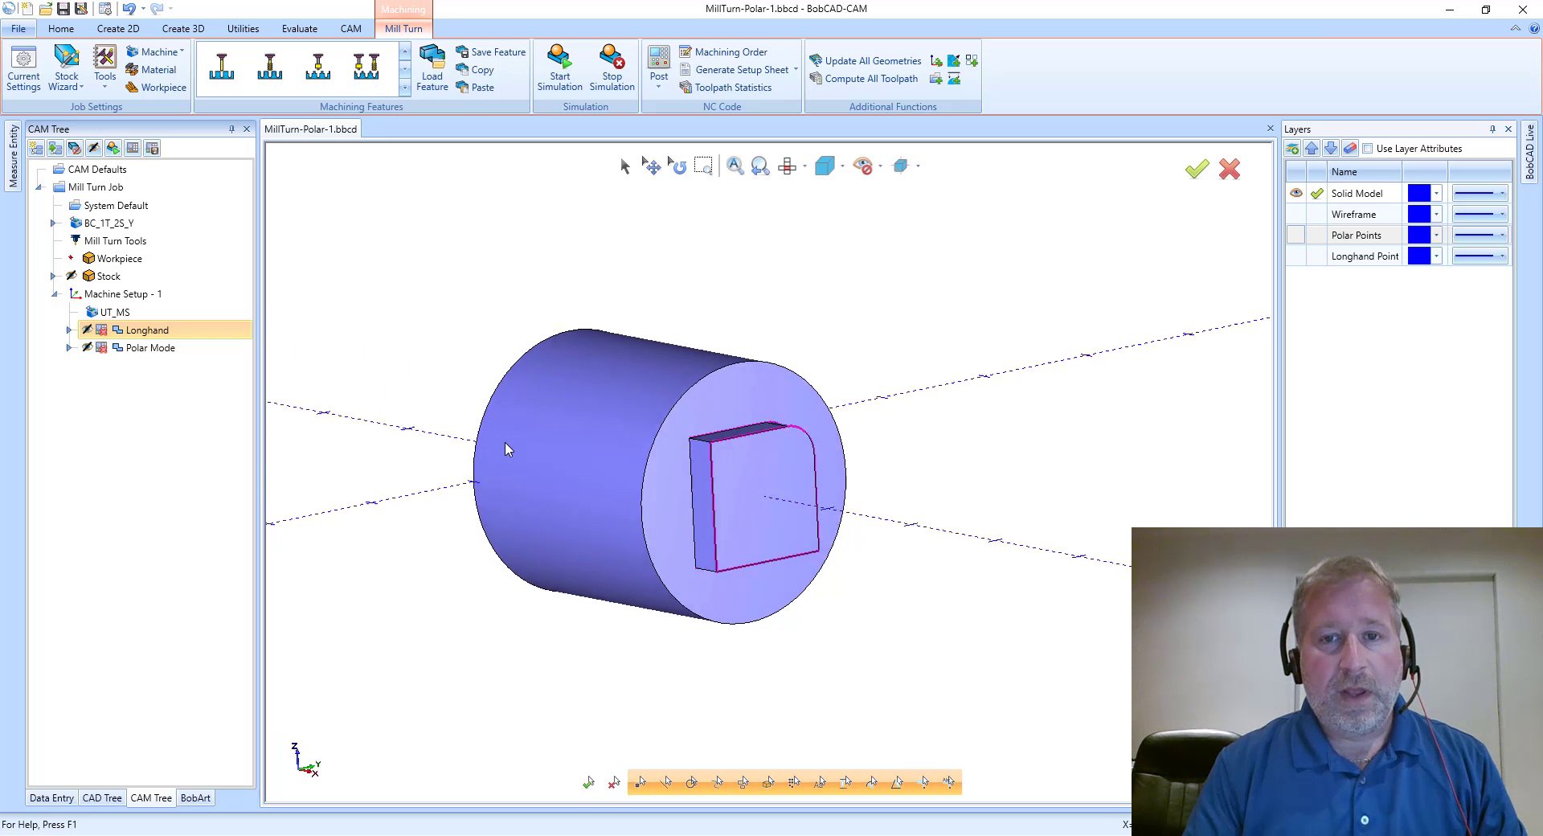
pyautogui.click(121, 294)
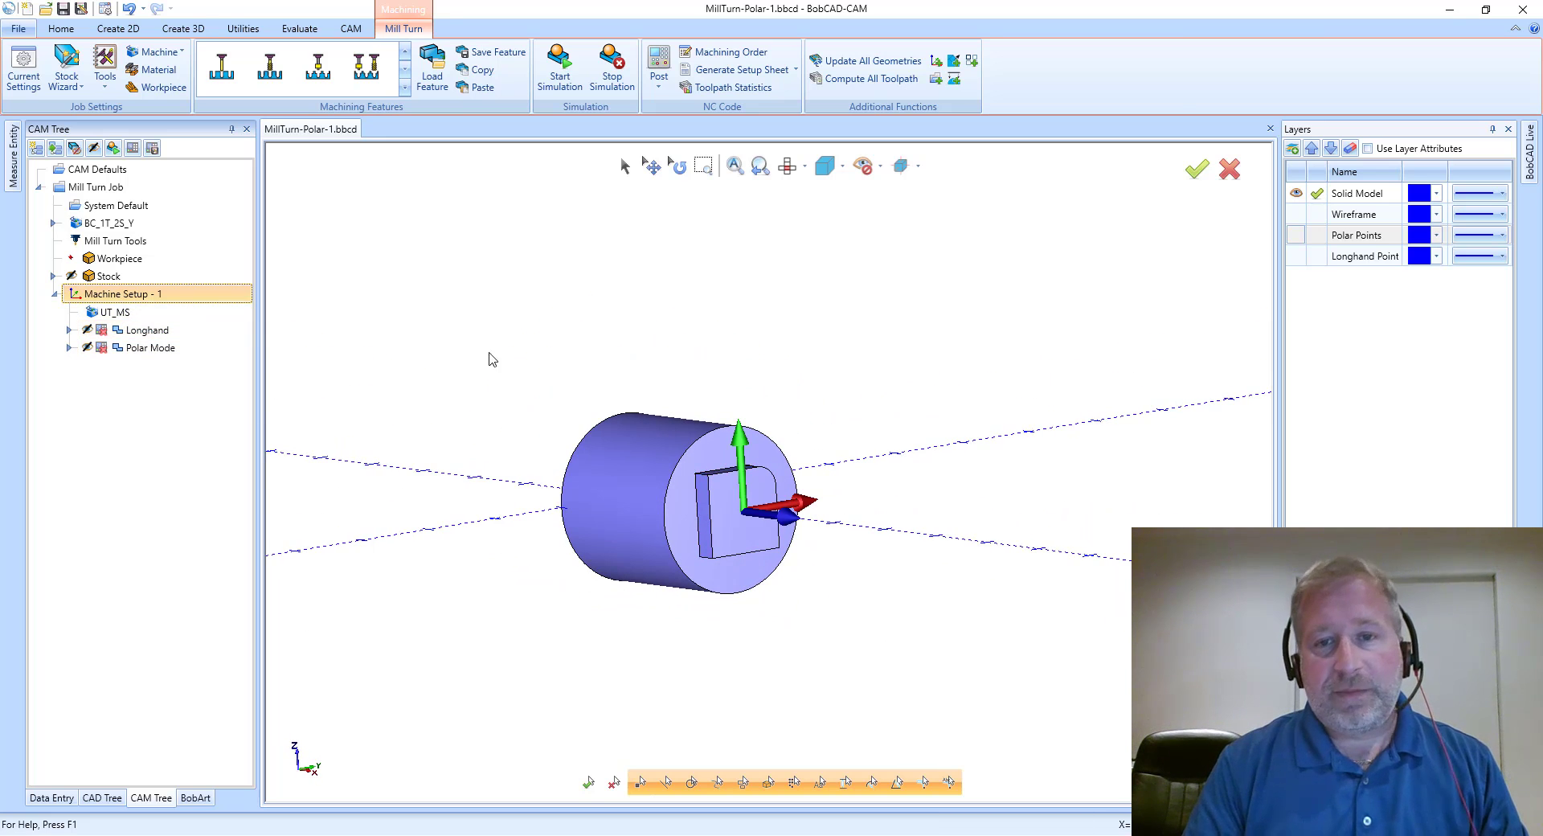
pyautogui.moveTo(492, 359); pyautogui.dragTo(594, 413, button='middle')
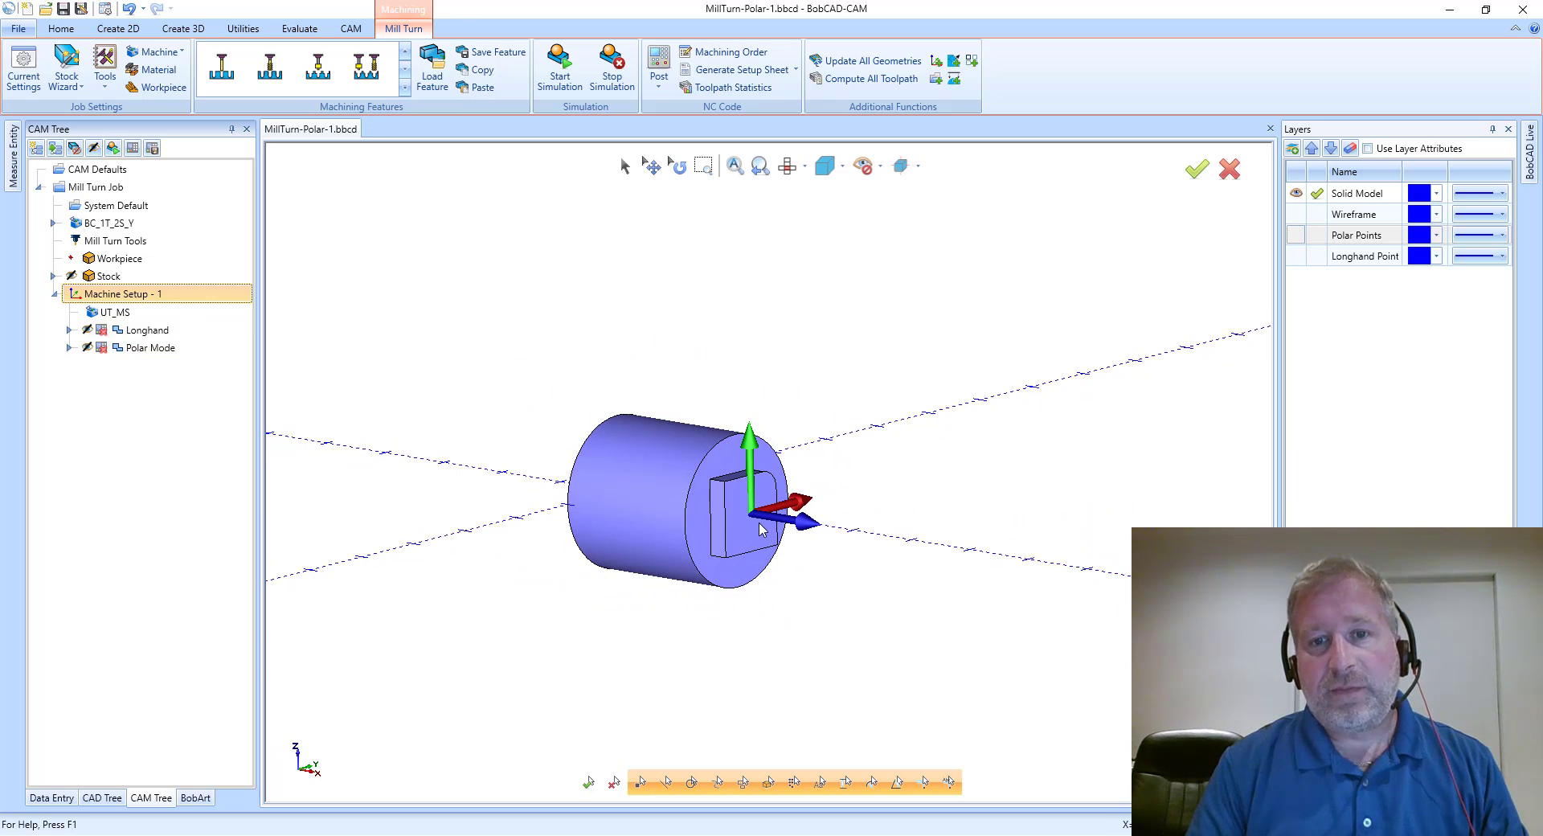
pyautogui.moveTo(823, 528); pyautogui.dragTo(548, 472, button='middle')
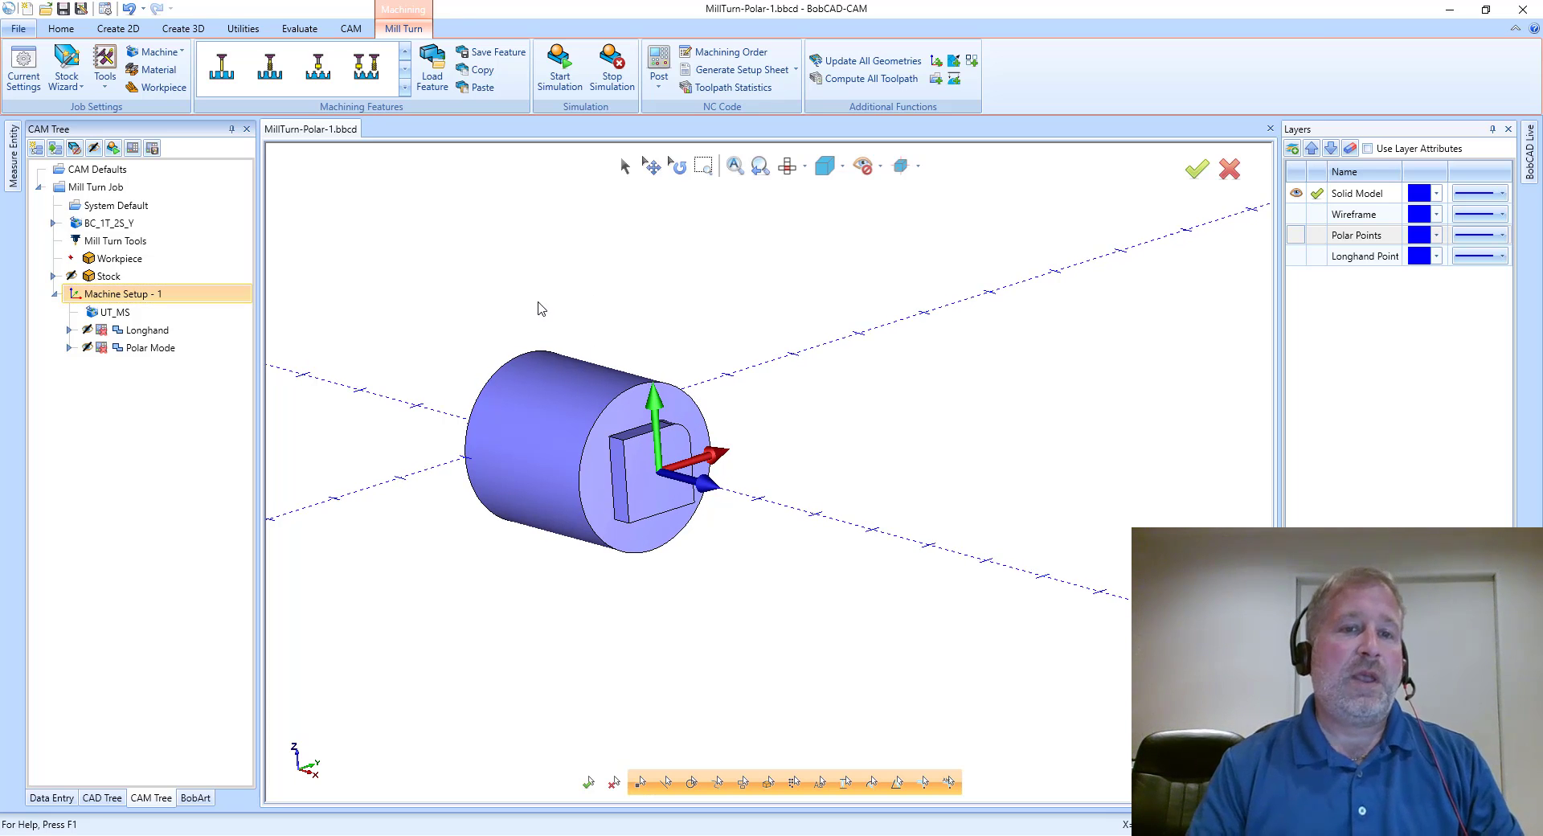
# Step: Expand Longhand and Polar Mode, then confirm Longhand's posting mode is Longhand Code without changing anything
pyautogui.click(69, 331)
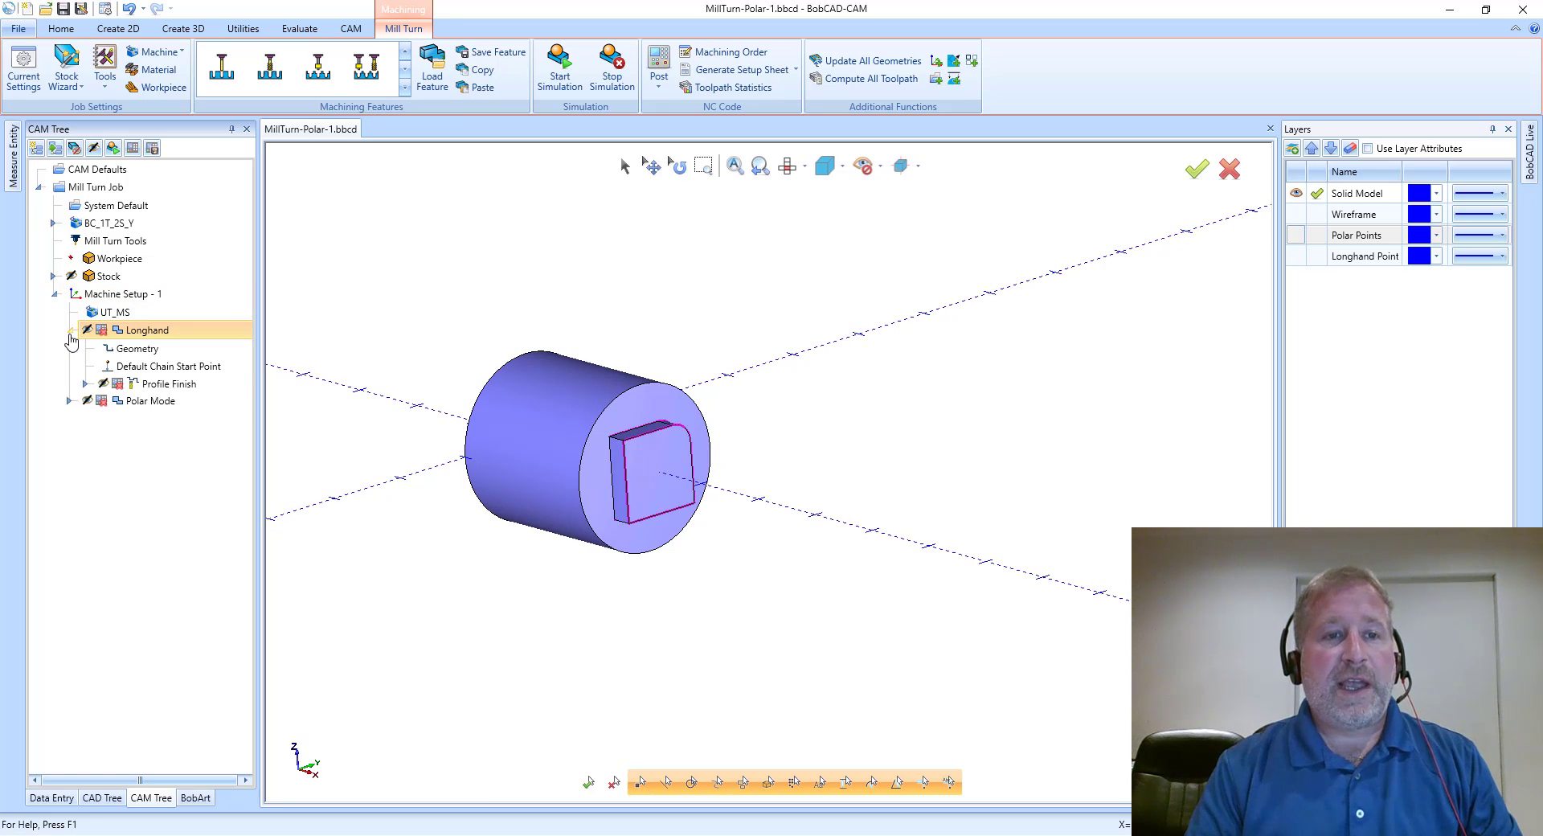
pyautogui.click(69, 401)
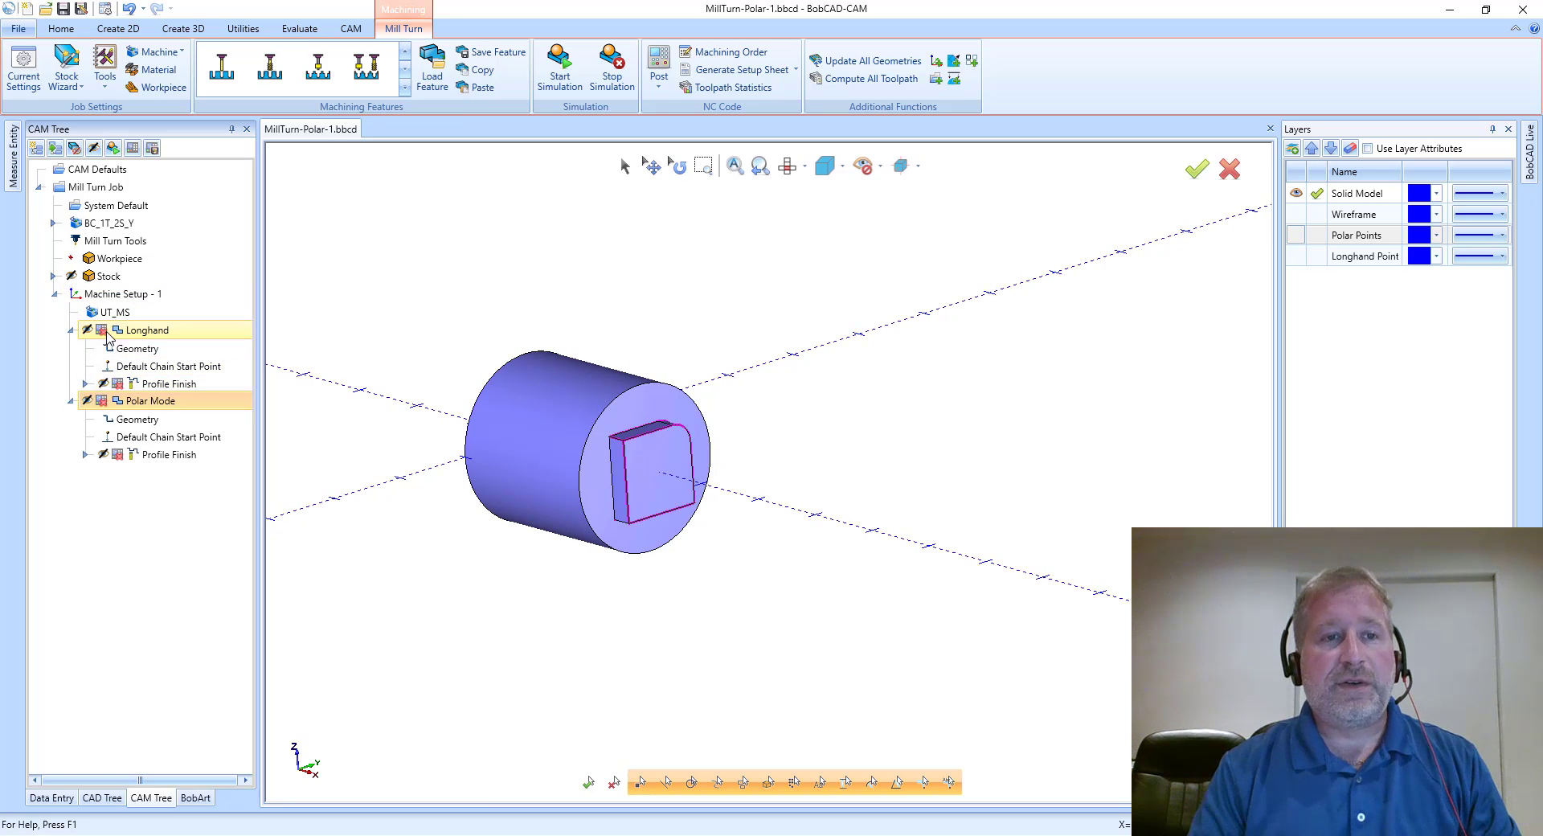
pyautogui.rightClick(136, 331)
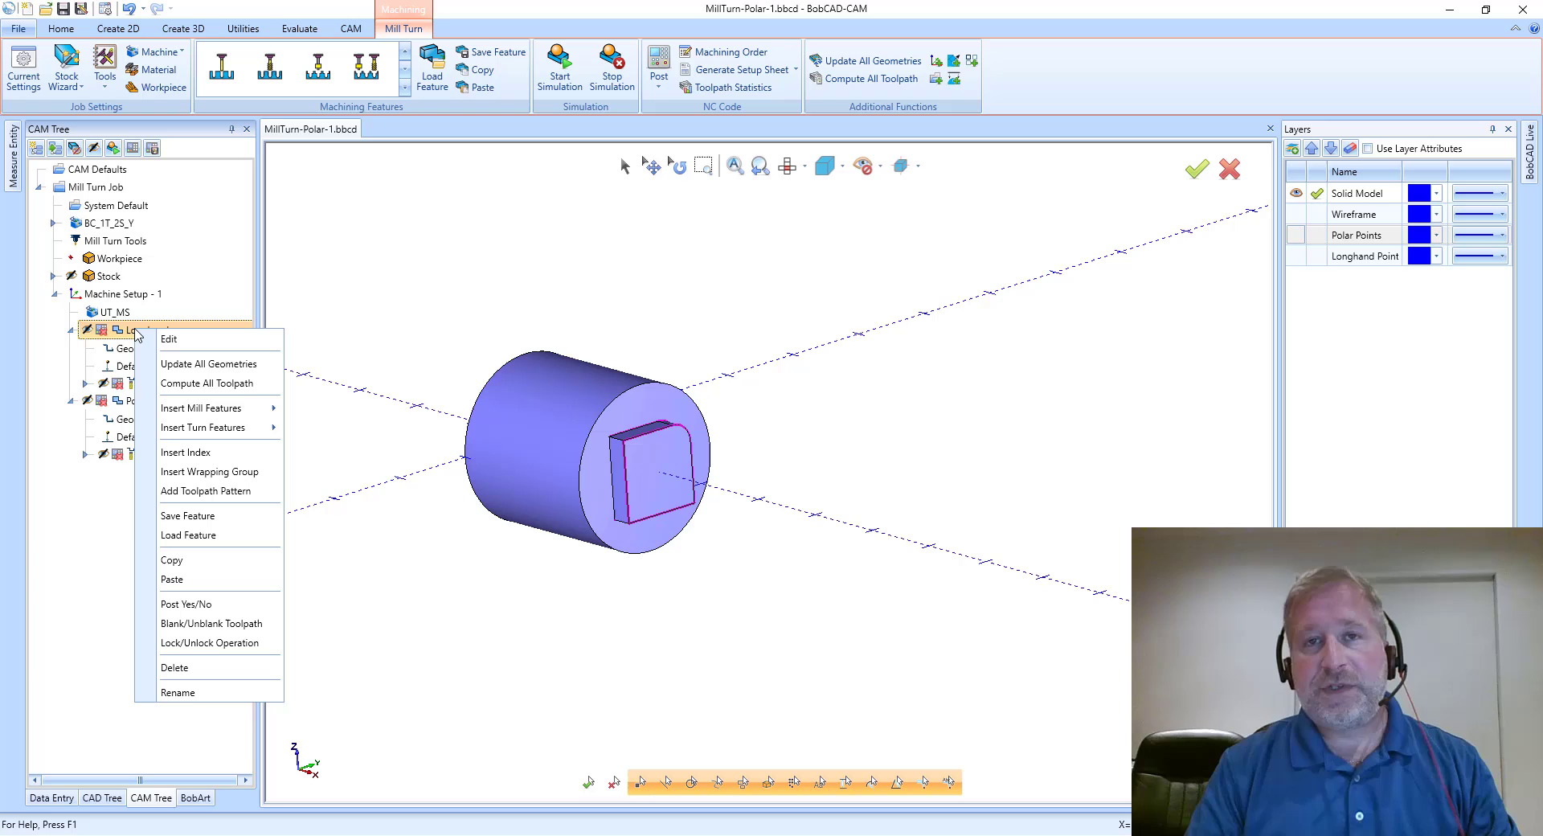
pyautogui.click(181, 341)
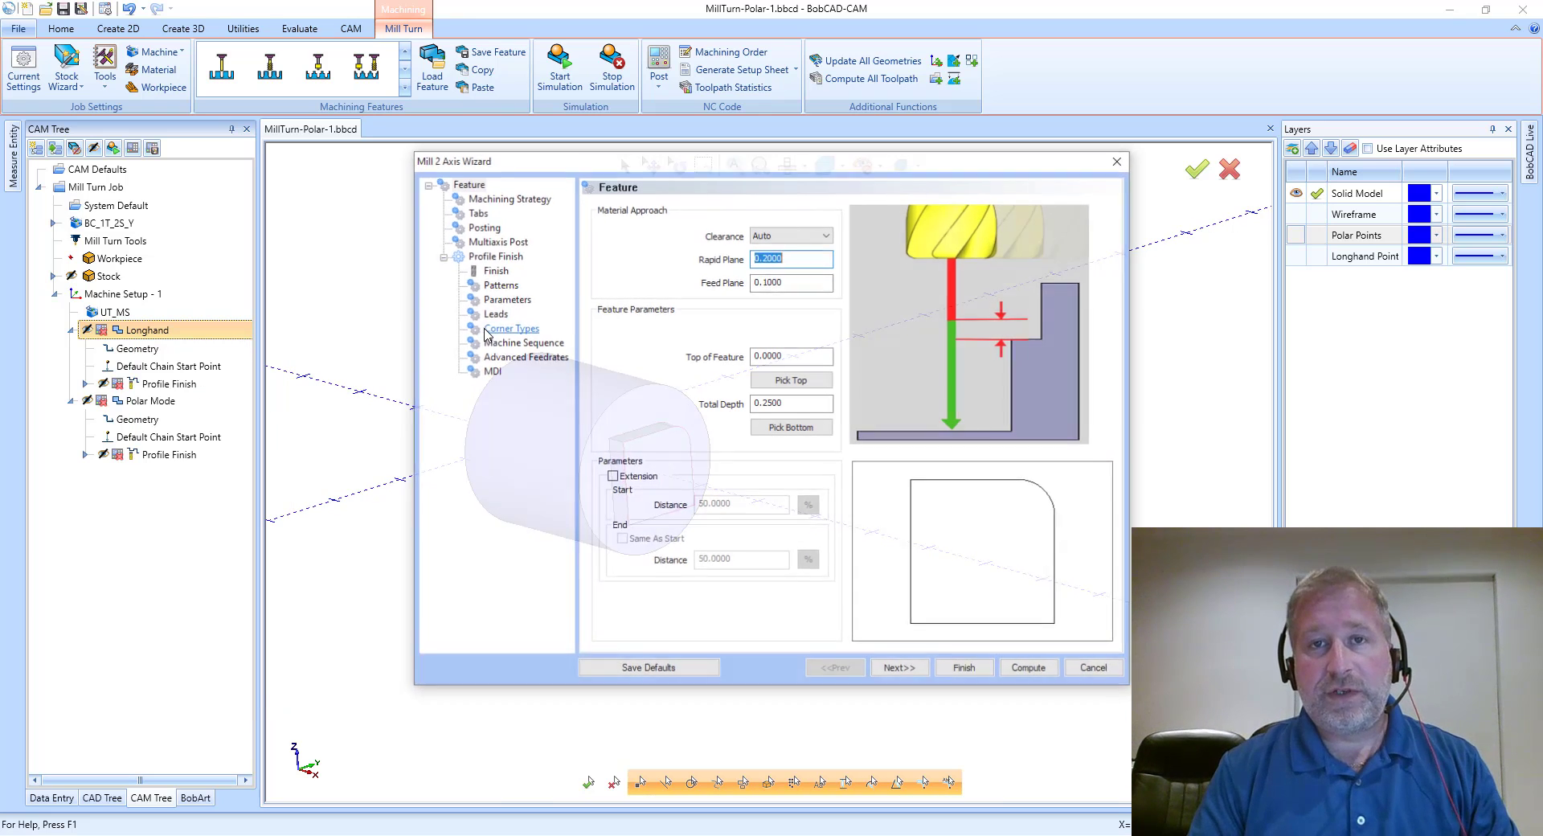
pyautogui.click(483, 227)
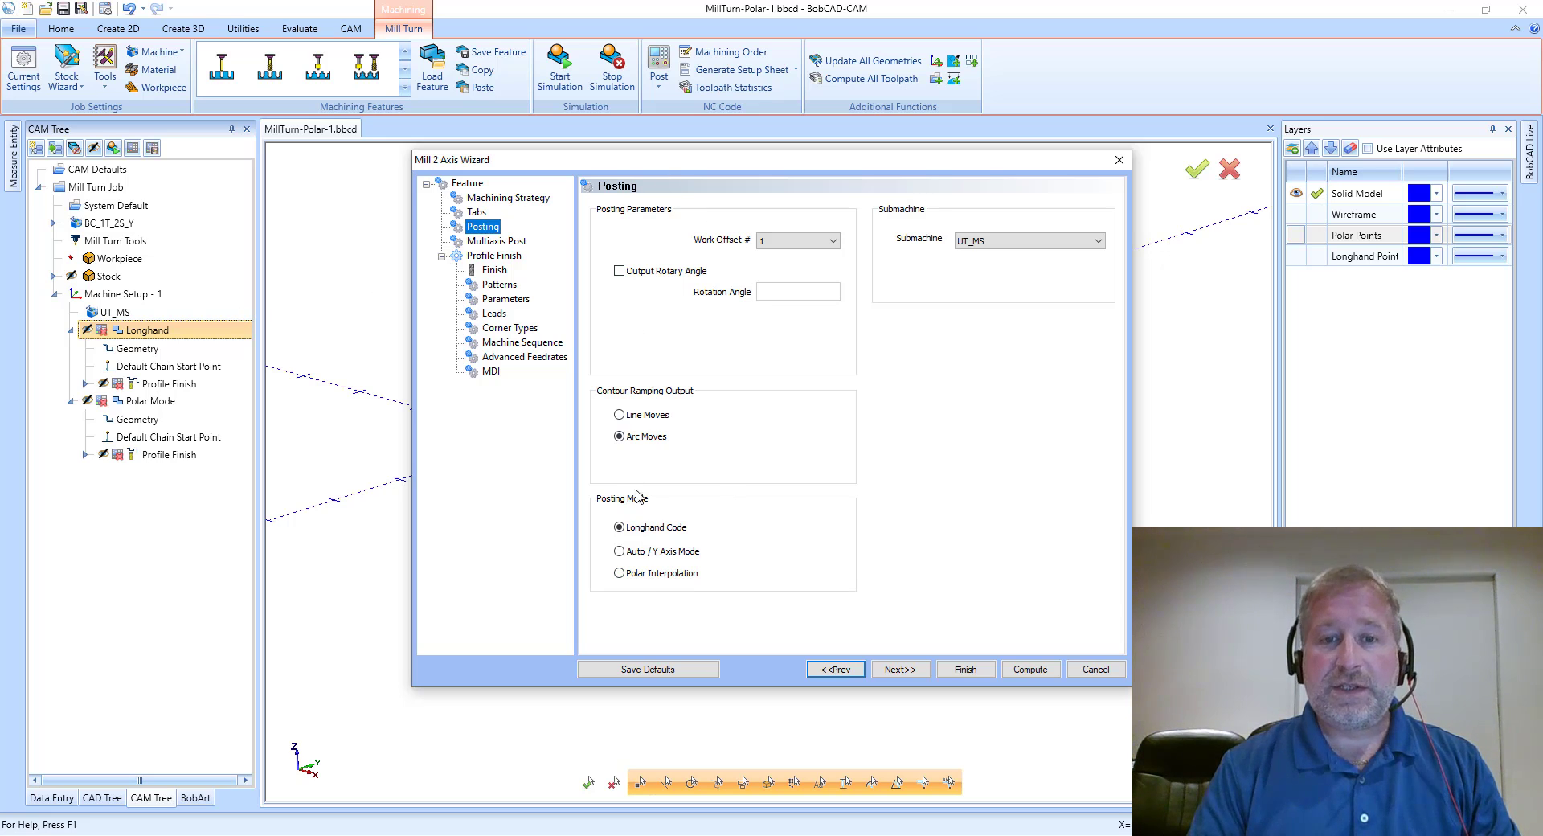
pyautogui.click(1093, 672)
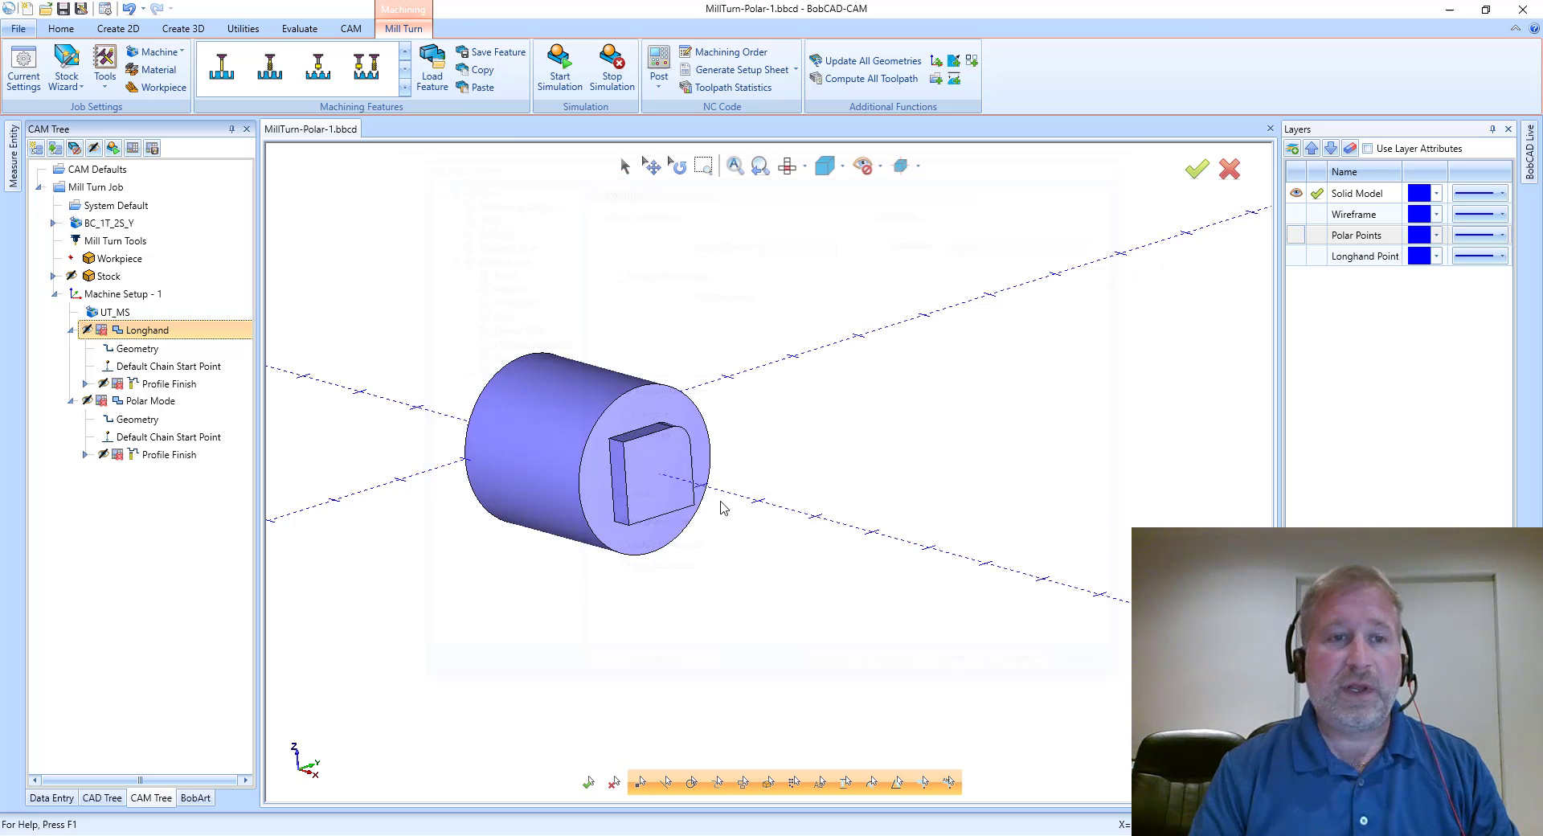
# Step: Display the Longhand Profile Finish toolpath around the square boss, then the Polar Mode geometry chain
pyautogui.click(151, 385)
pyautogui.scroll(3, 704, 532)
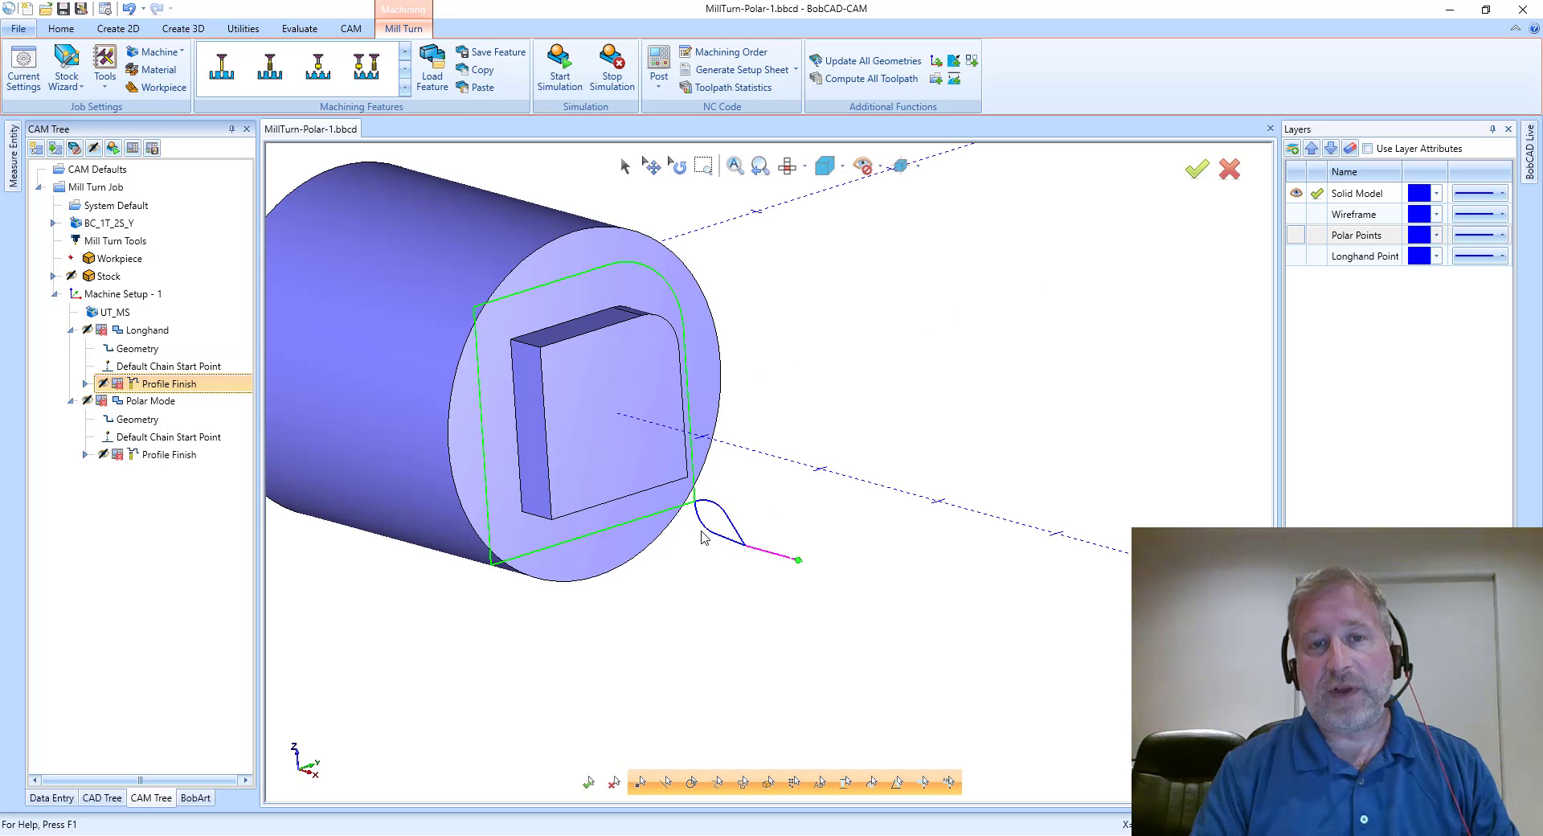
pyautogui.moveTo(704, 532); pyautogui.dragTo(845, 519, button='middle')
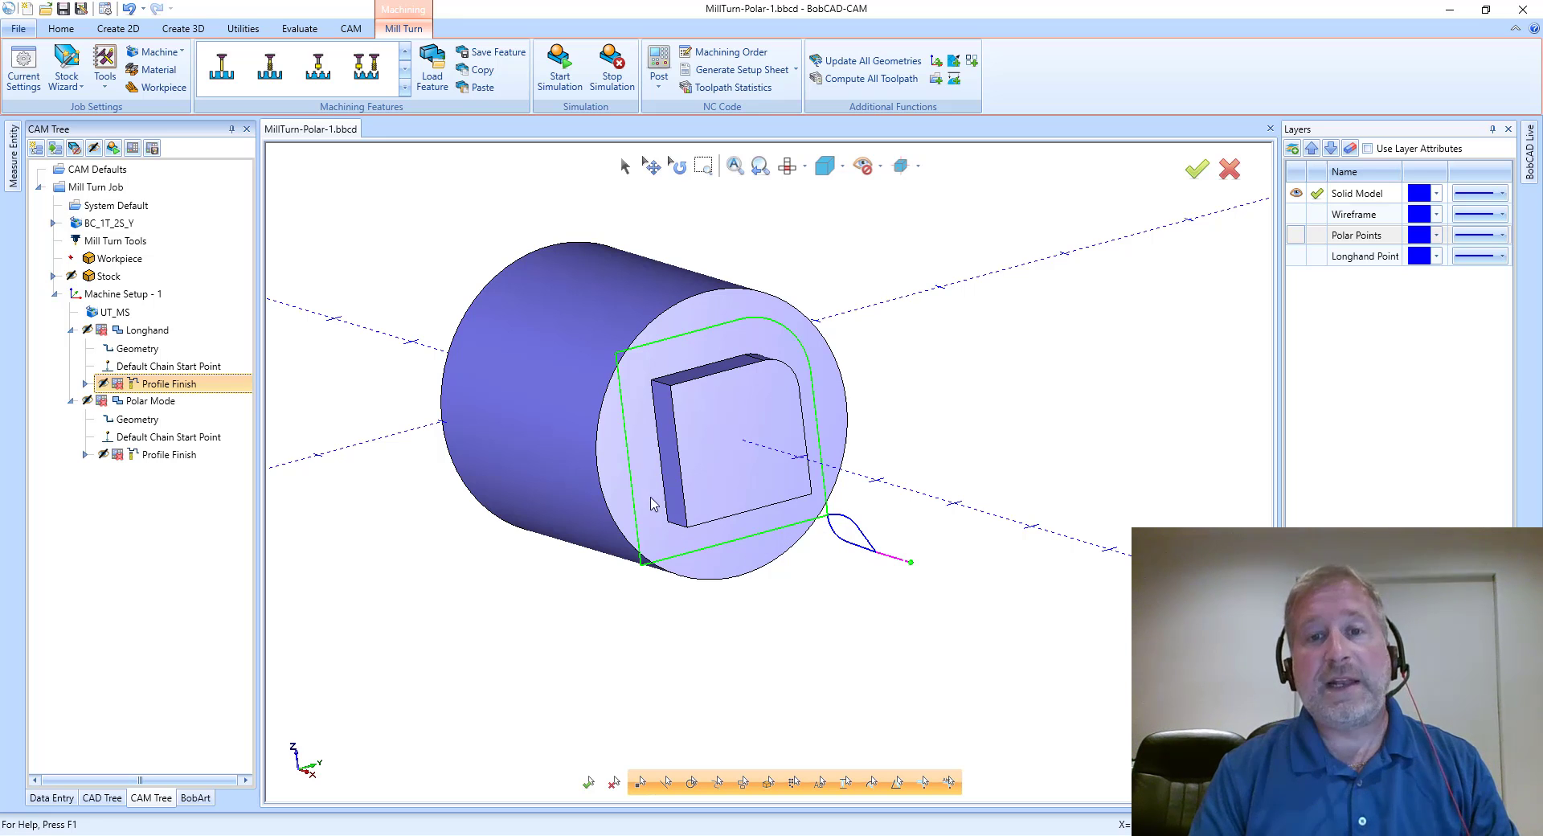
pyautogui.click(138, 400)
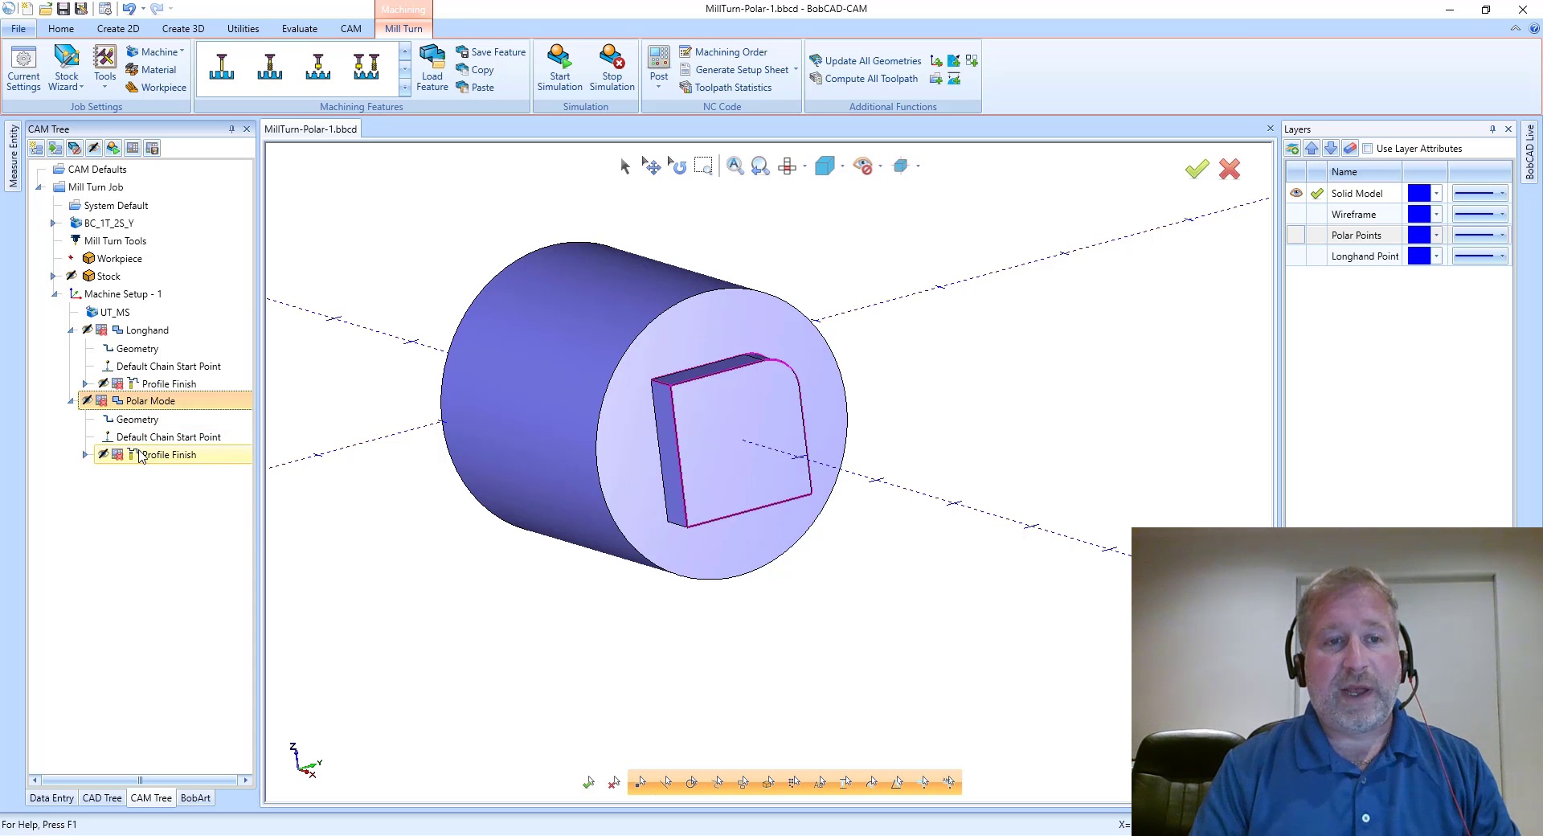
# Step: Verify Polar Mode posts with Polar Interpolation, then display its Profile Finish toolpath
pyautogui.rightClick(154, 400)
pyautogui.click(214, 408)
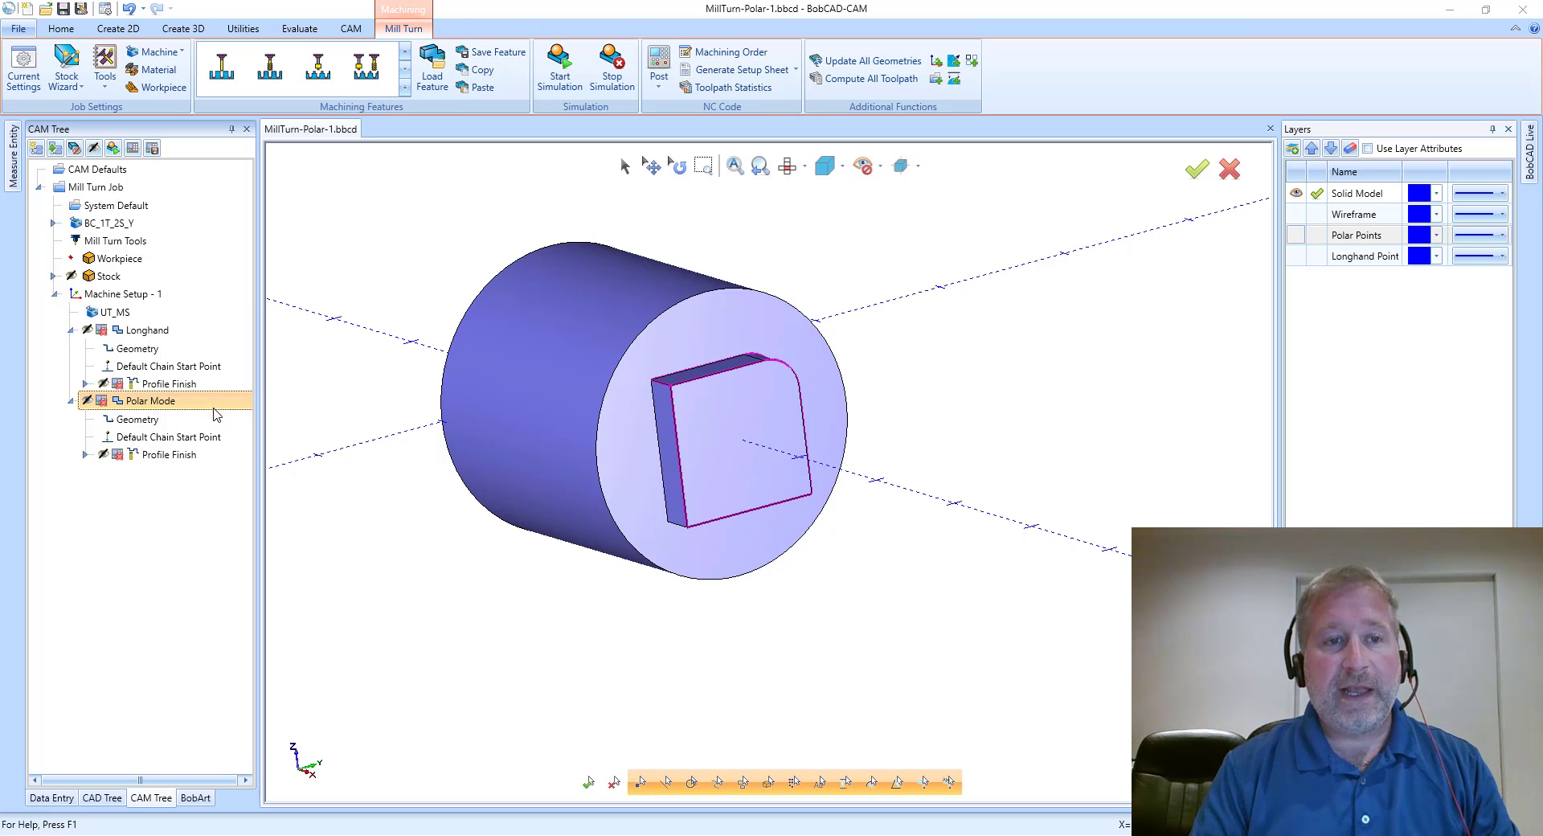
pyautogui.click(487, 227)
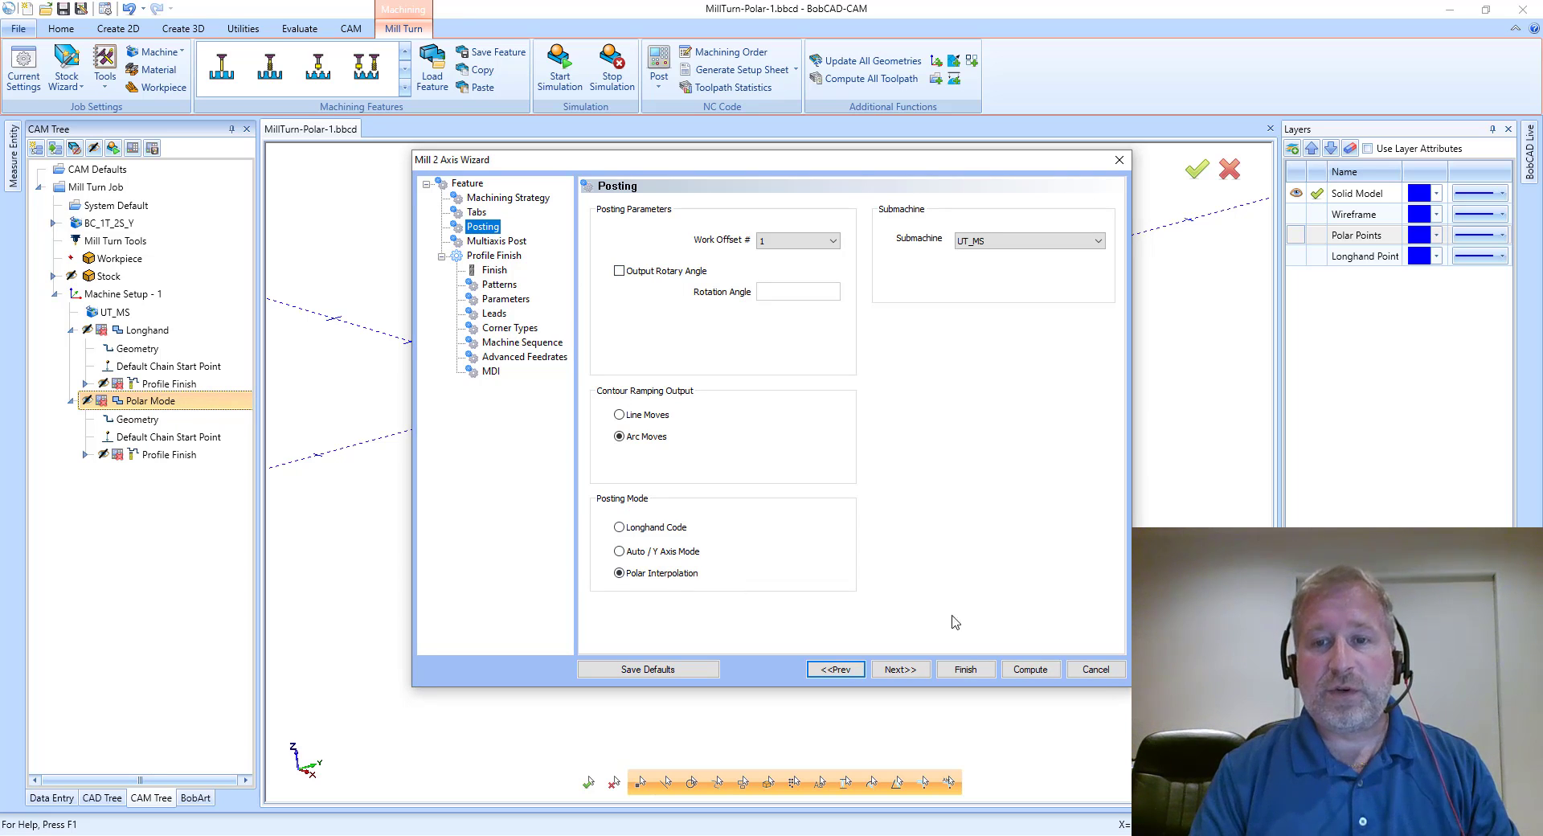
pyautogui.click(1097, 669)
pyautogui.click(159, 454)
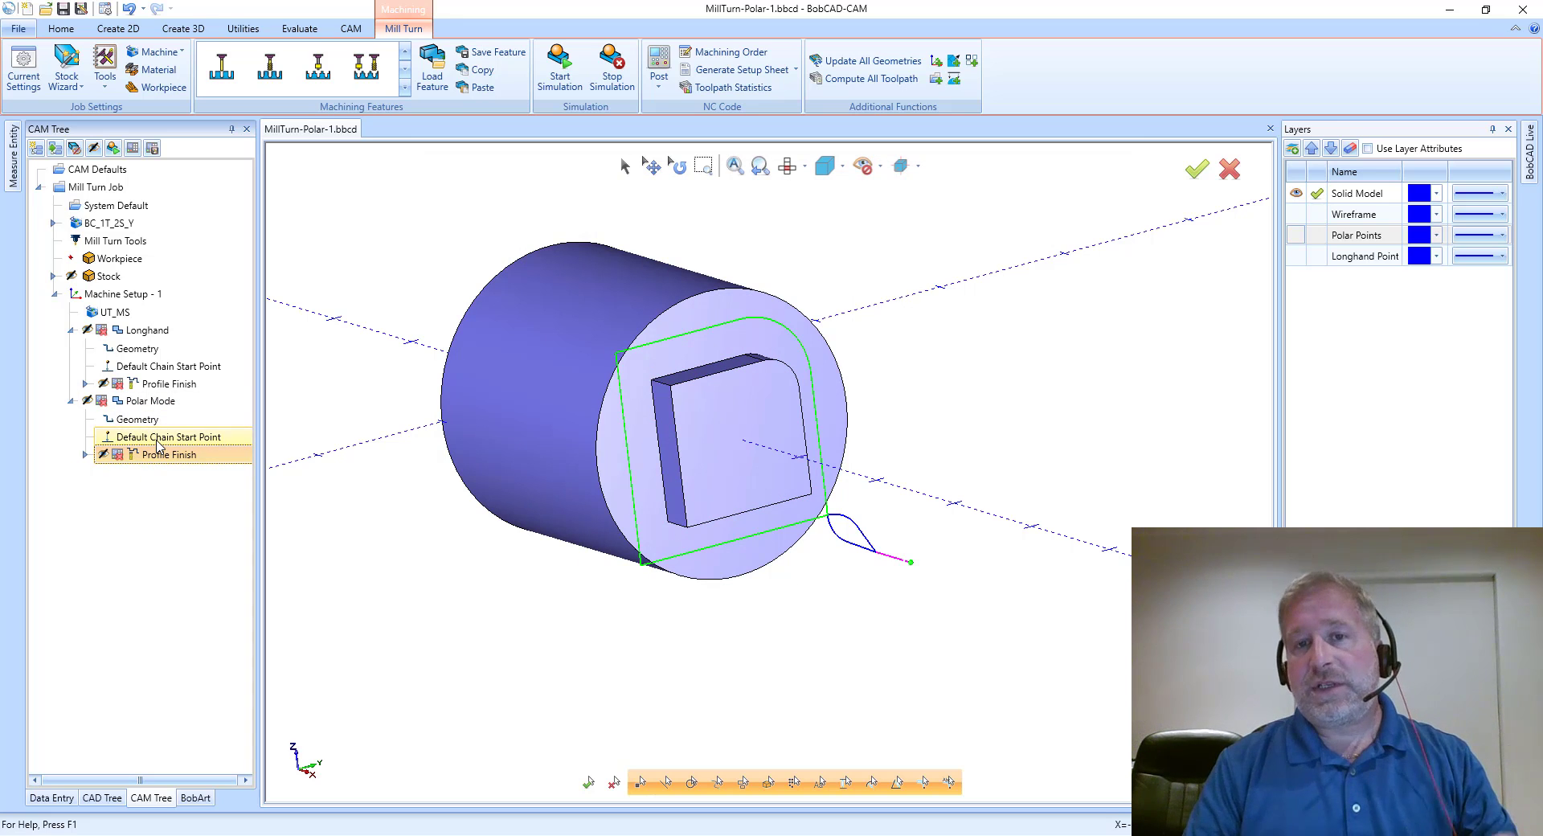
pyautogui.click(156, 385)
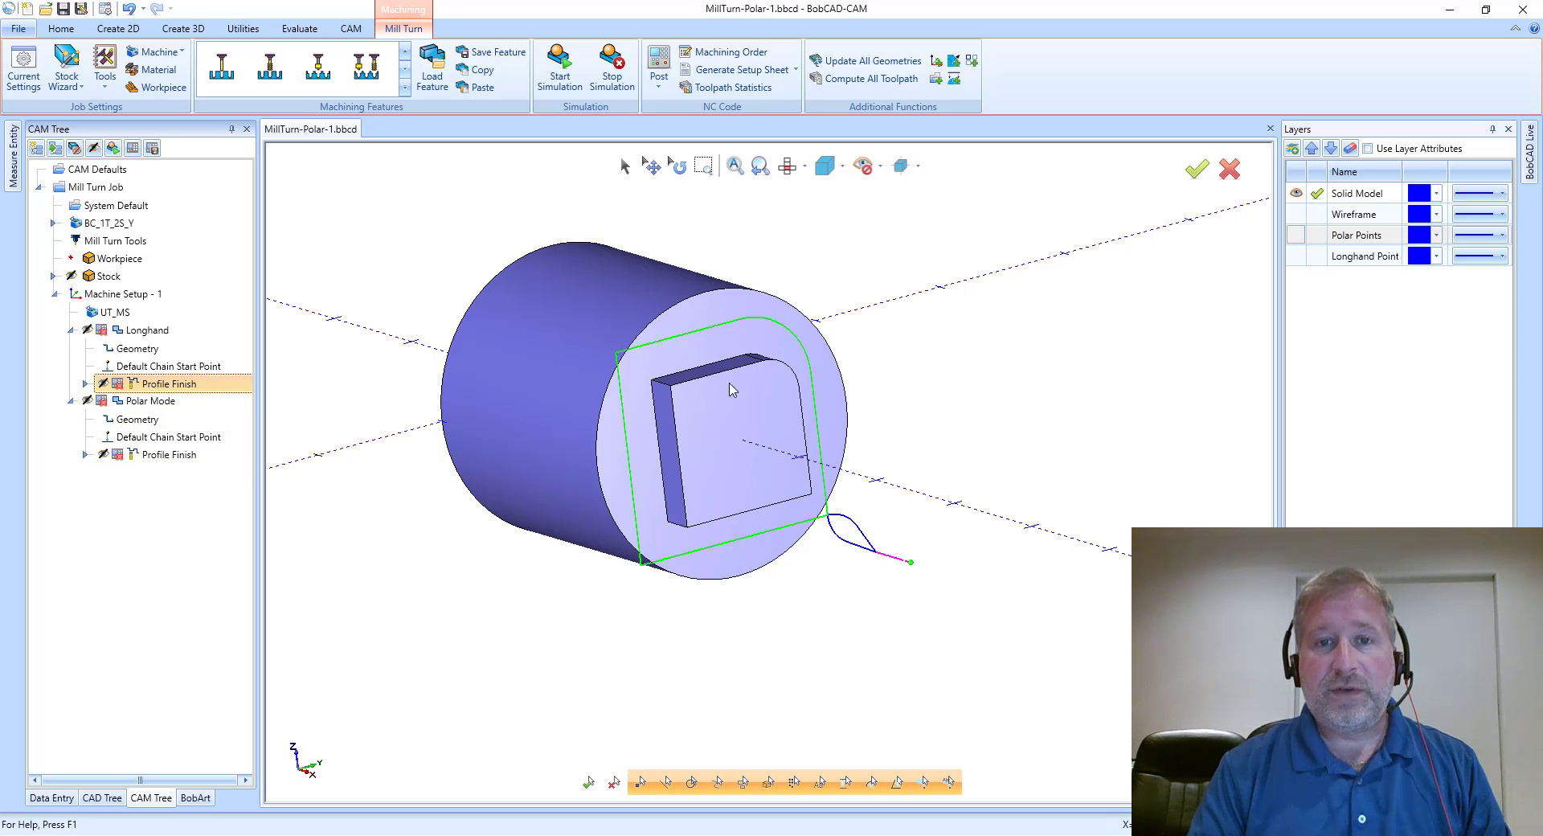
pyautogui.click(156, 455)
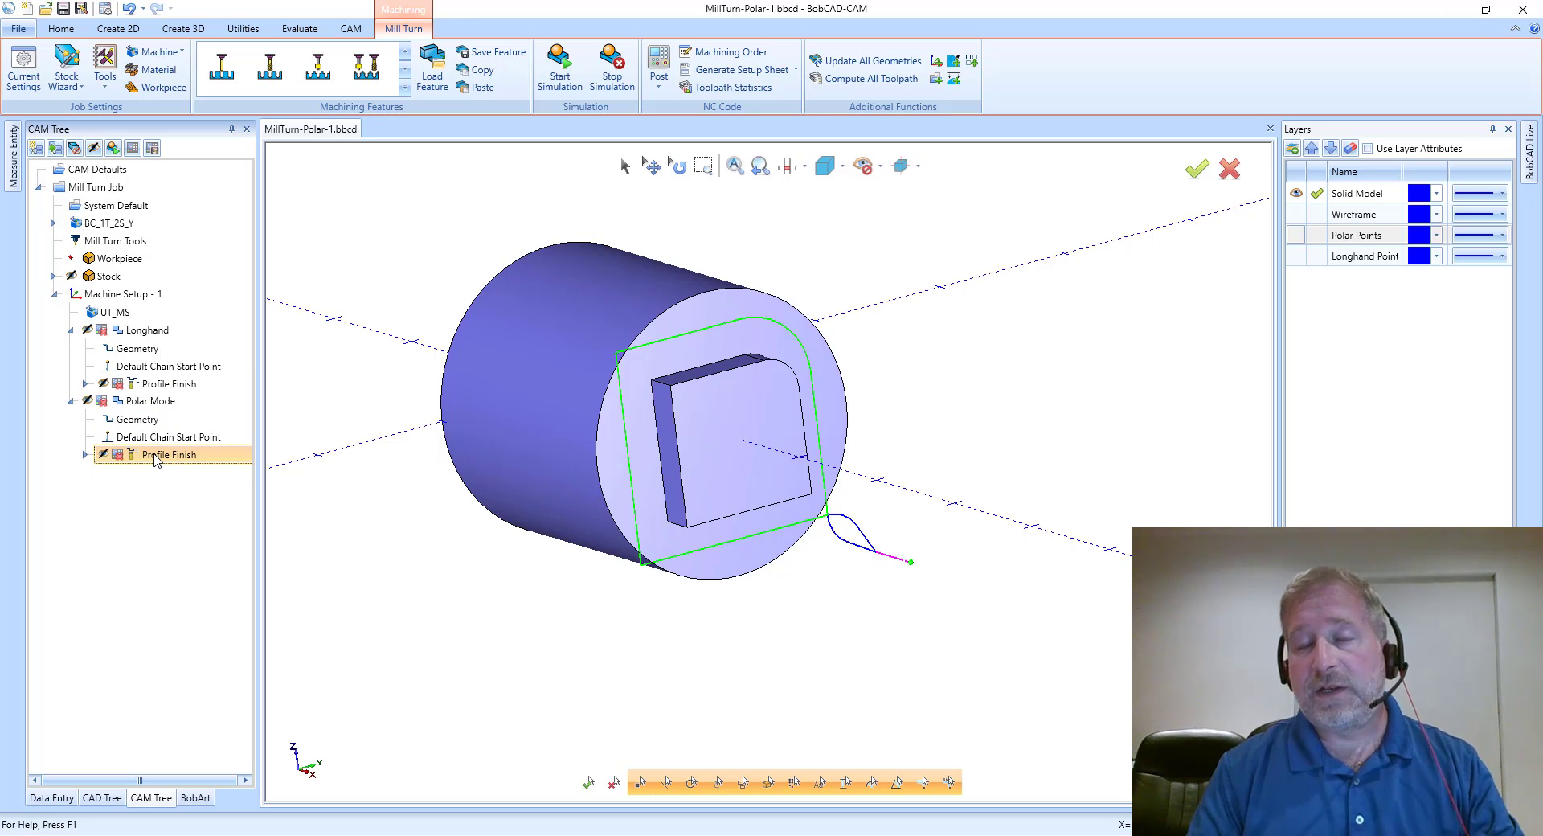
pyautogui.click(147, 402)
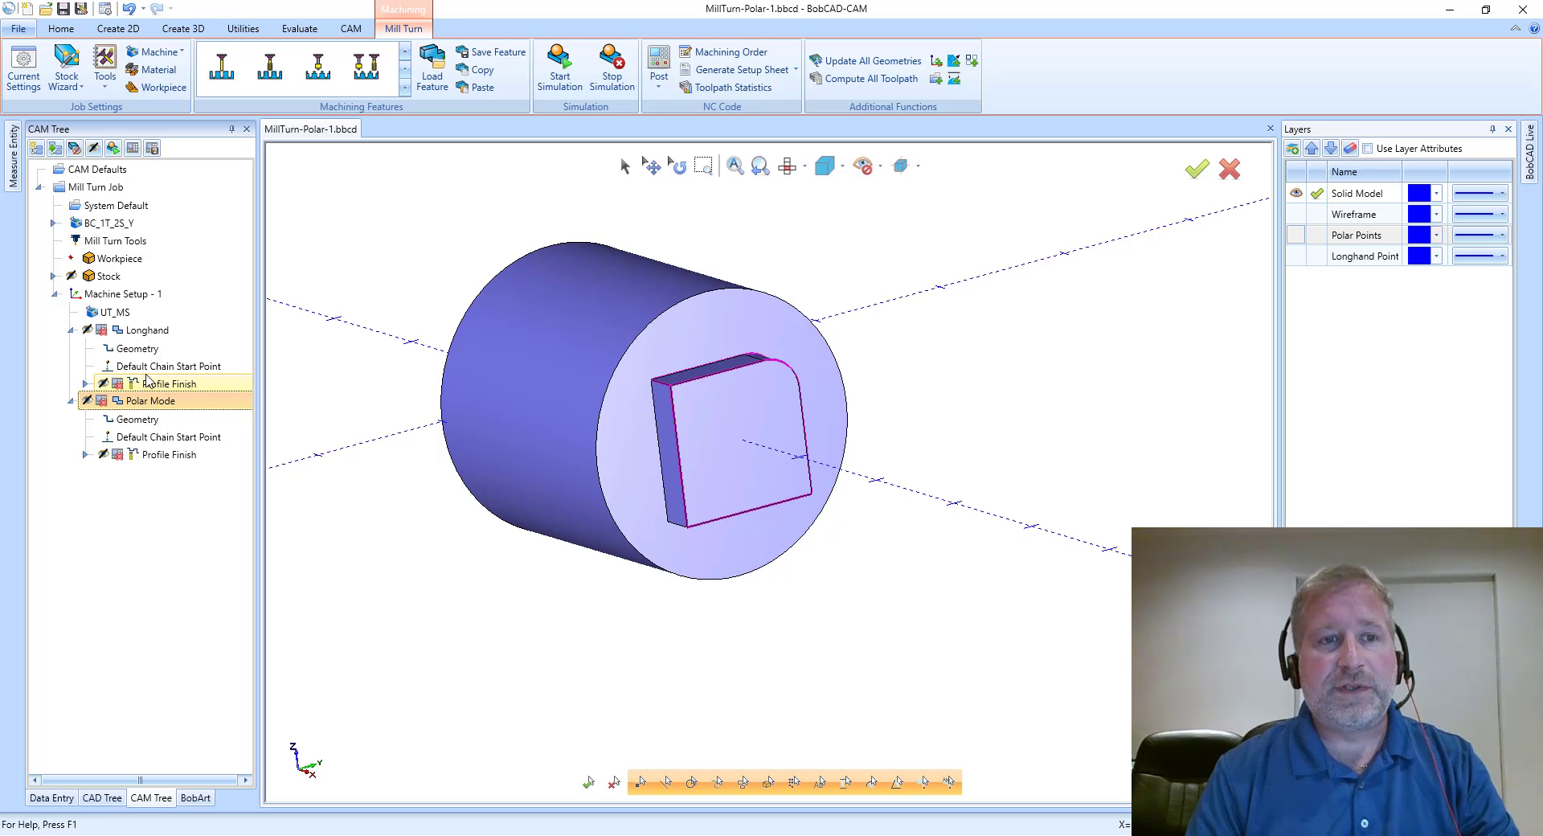
pyautogui.click(145, 331)
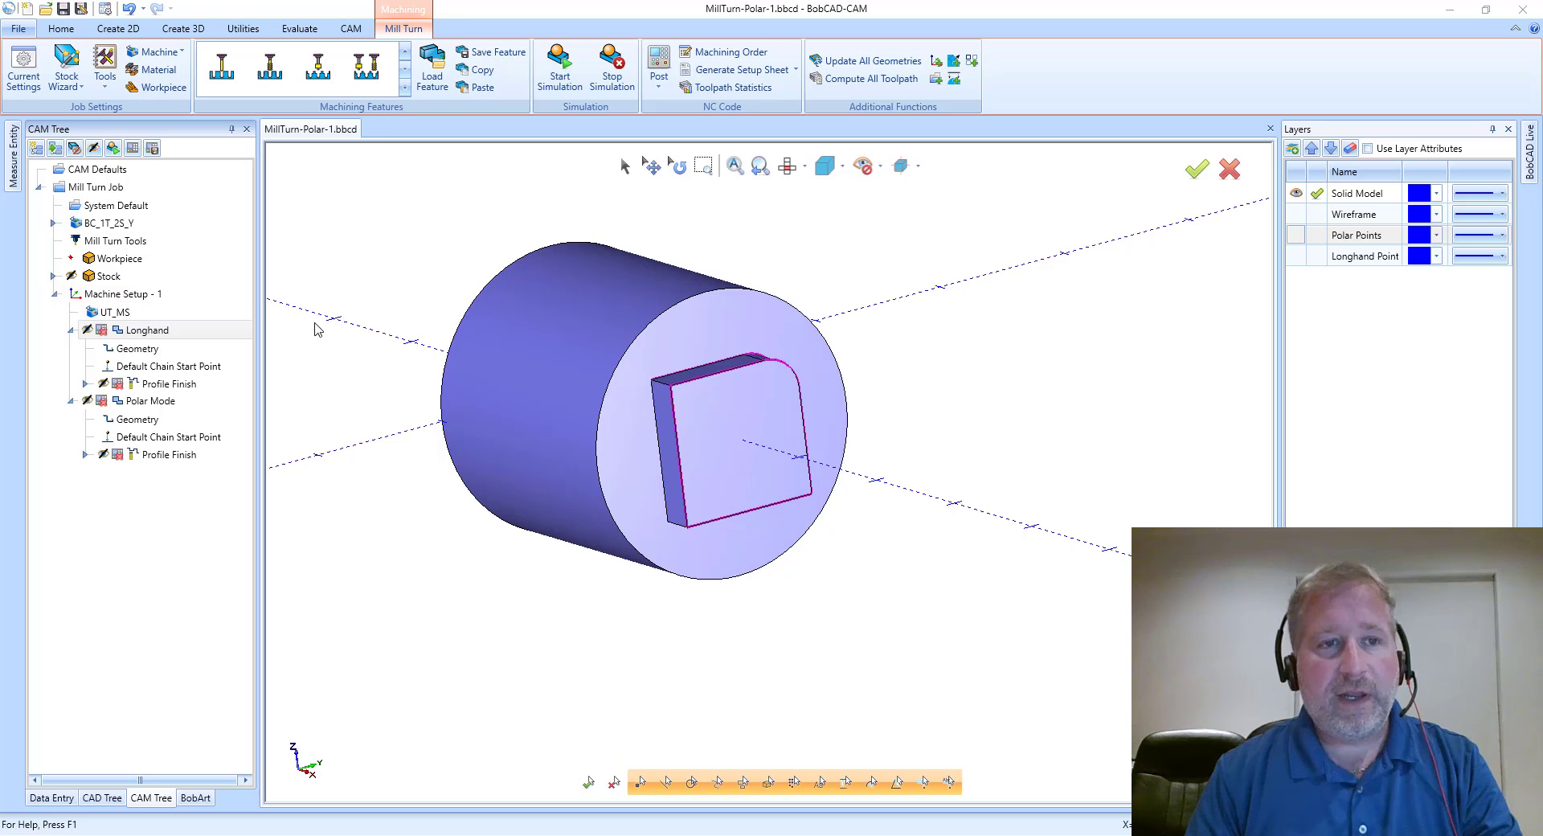
# Step: Toggle Longhand's Post Yes/No, launch the simulation, and play the Profile Finish through to 21.03/21.03
pyautogui.rightClick(149, 329)
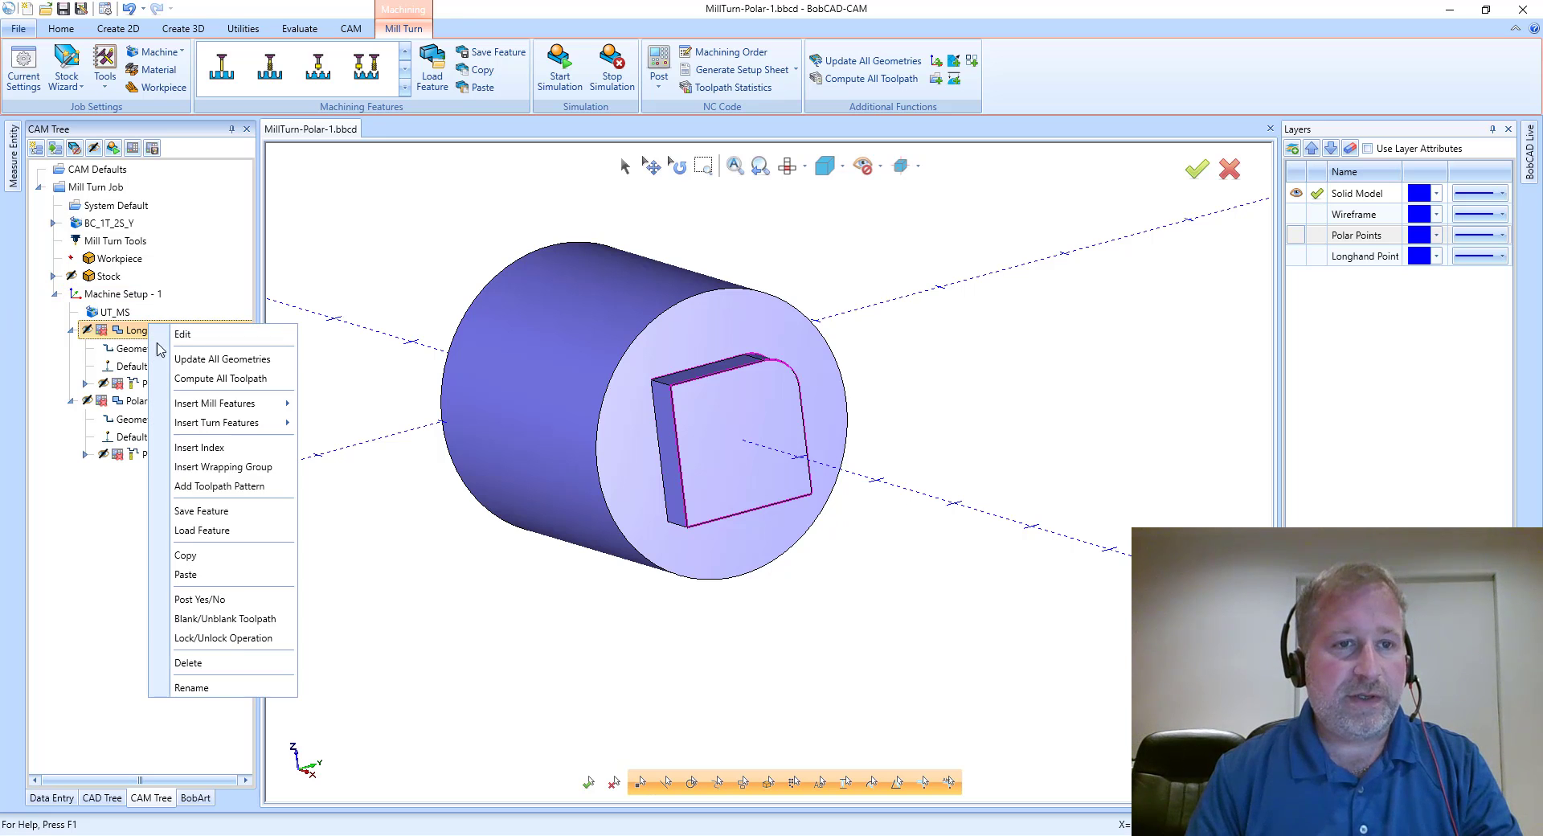
pyautogui.click(214, 601)
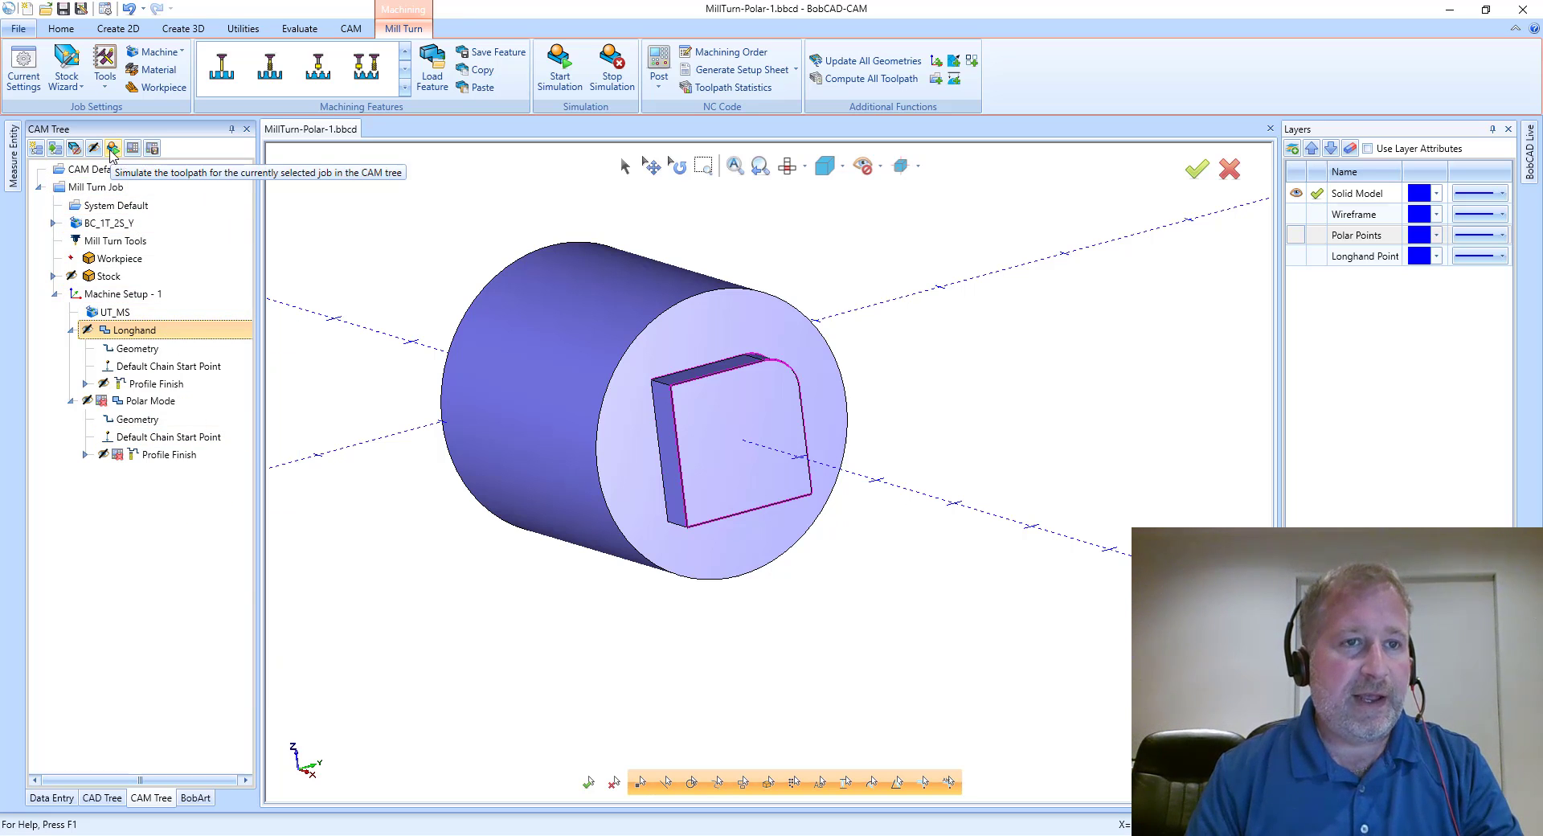
pyautogui.click(112, 149)
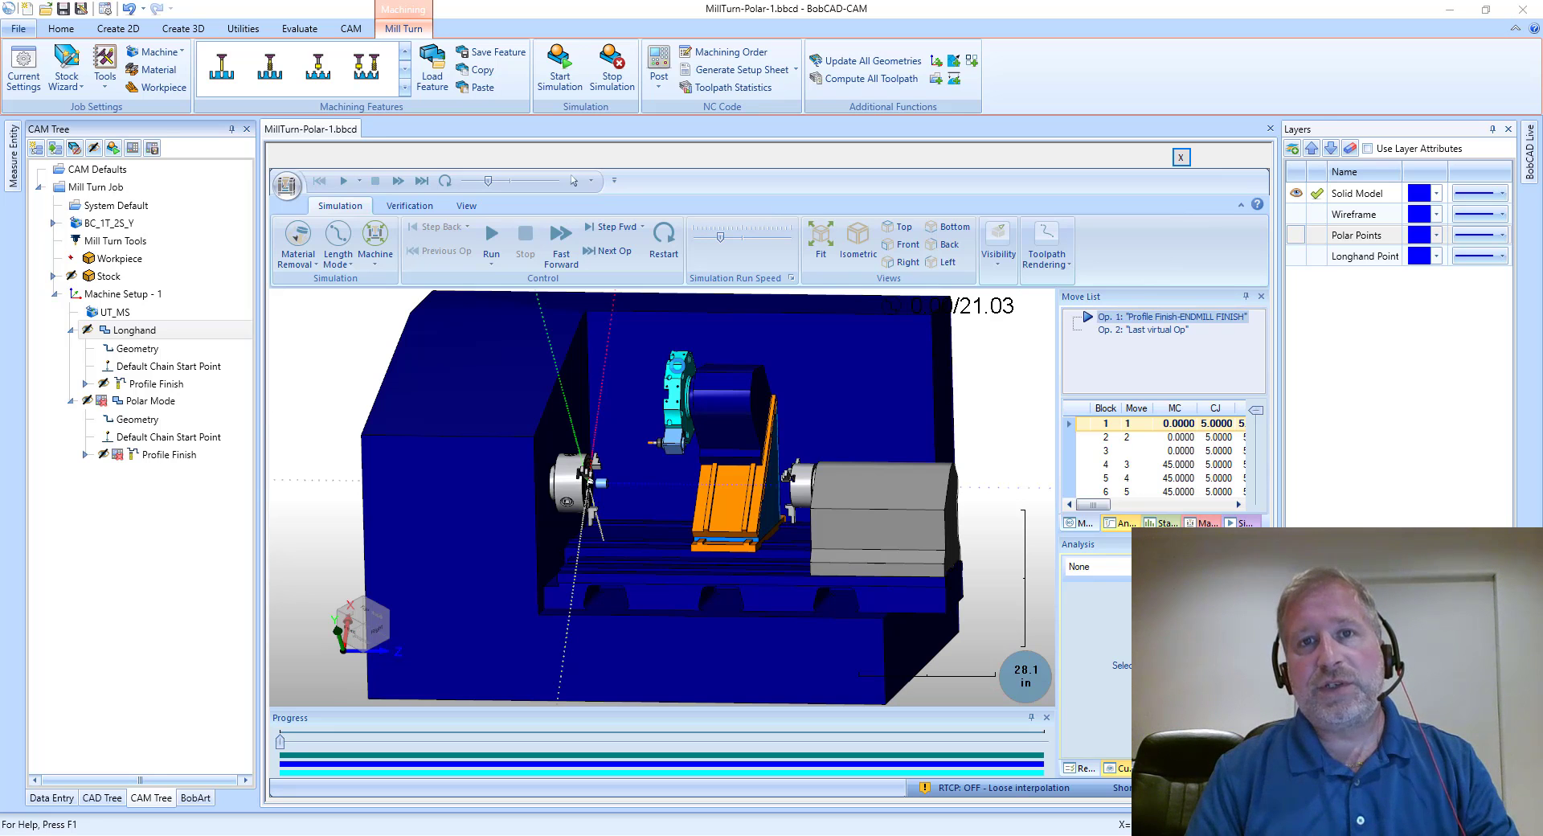
pyautogui.scroll(8, 668, 369)
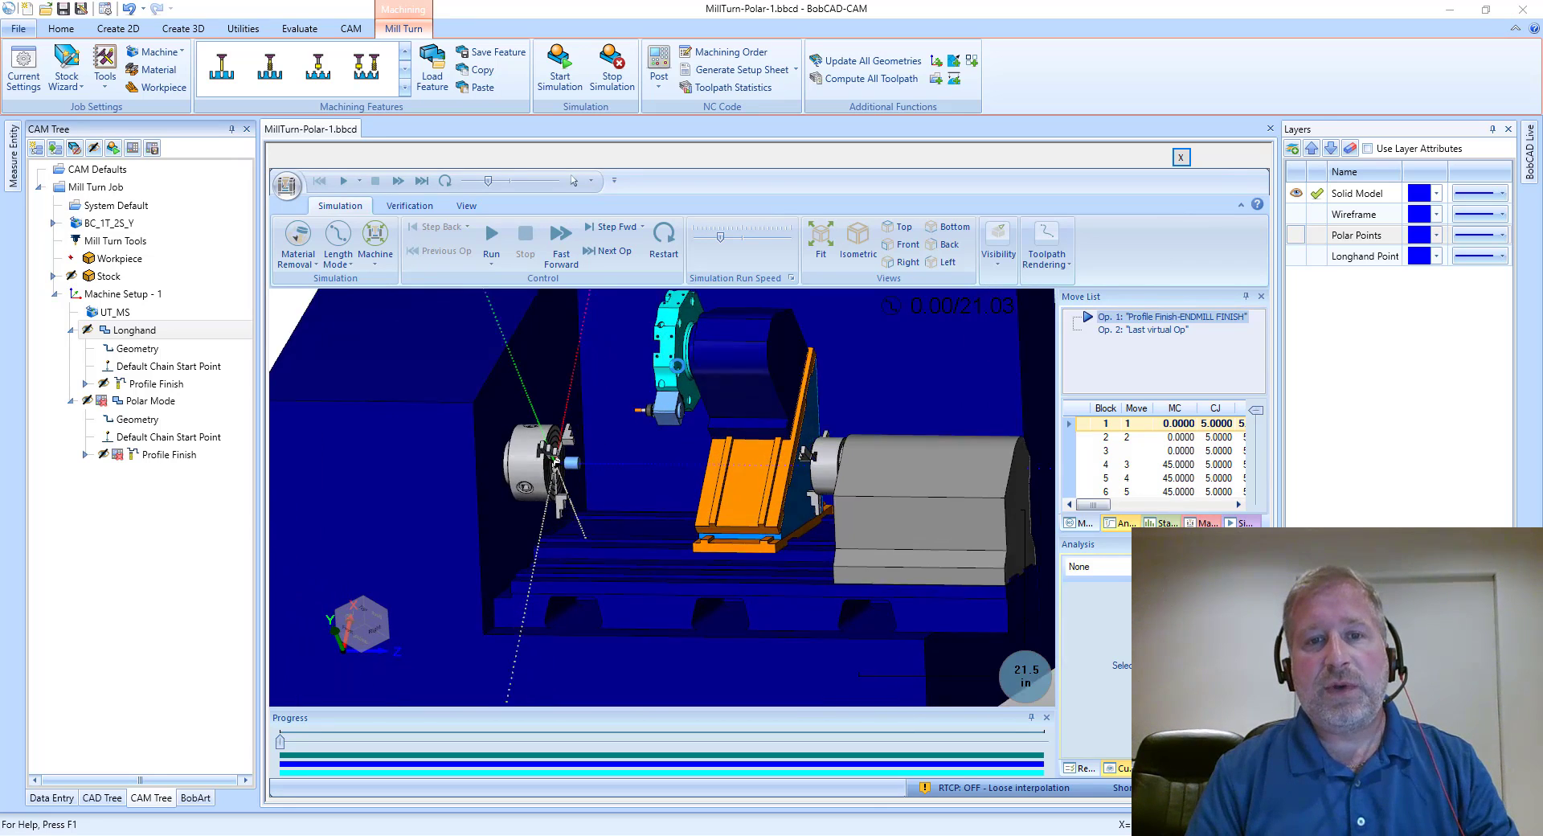
pyautogui.scroll(2, 716, 382)
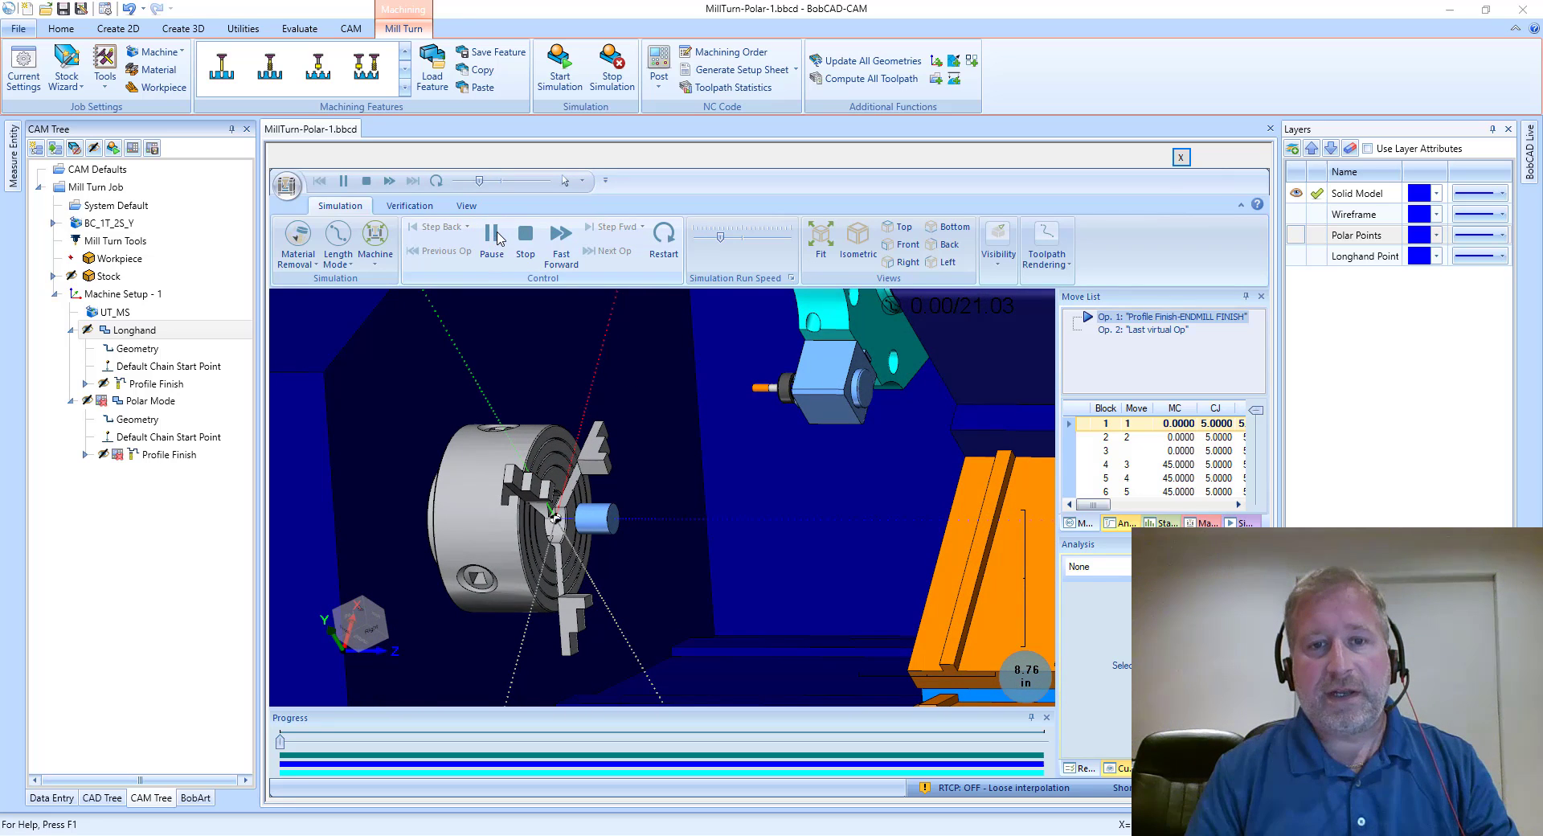
pyautogui.moveTo(720, 238); pyautogui.dragTo(728, 240)
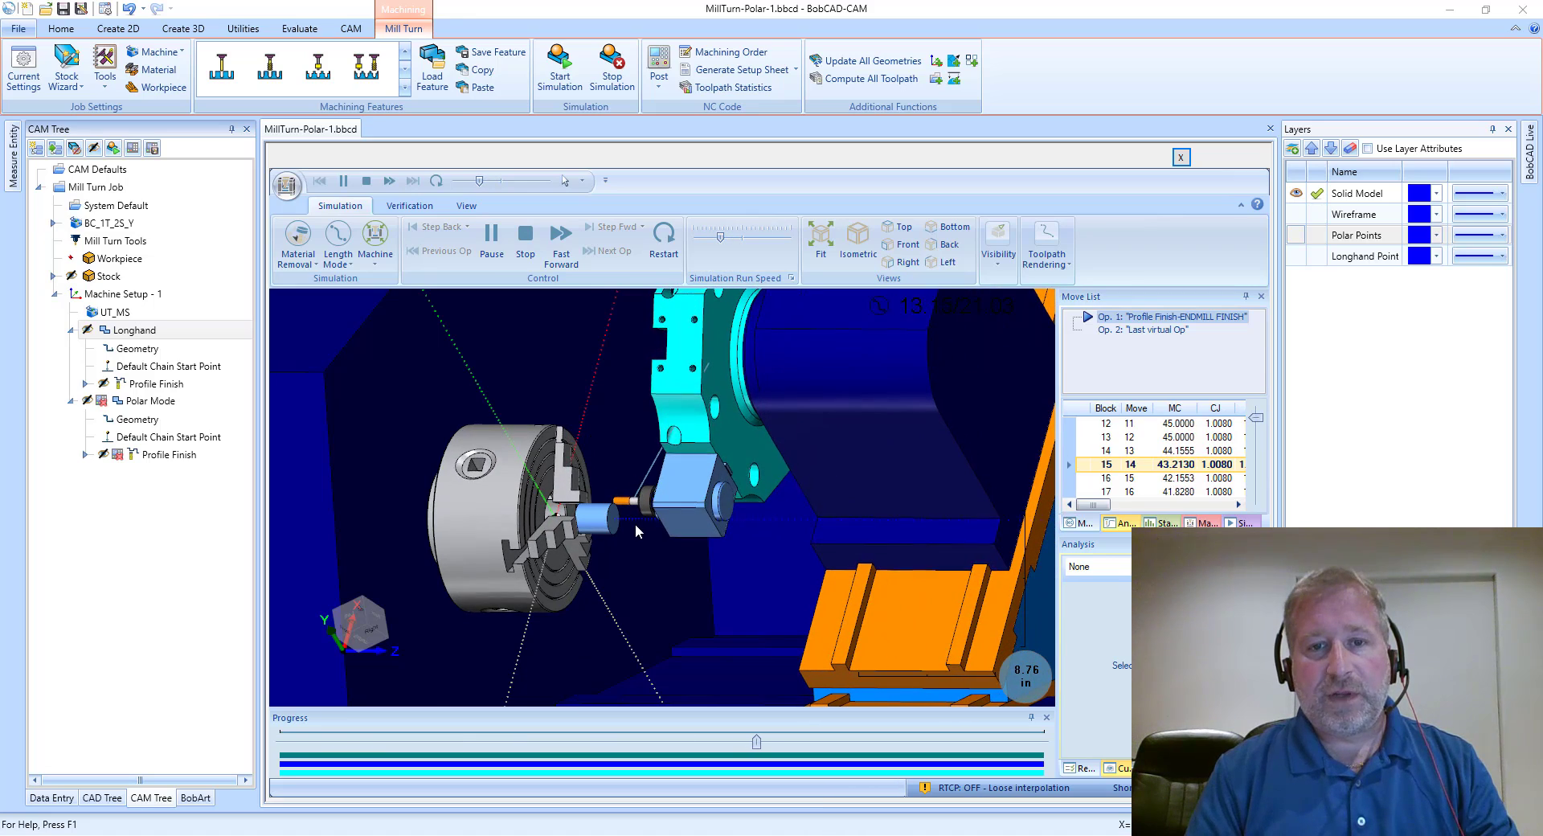
pyautogui.scroll(5, 611, 523)
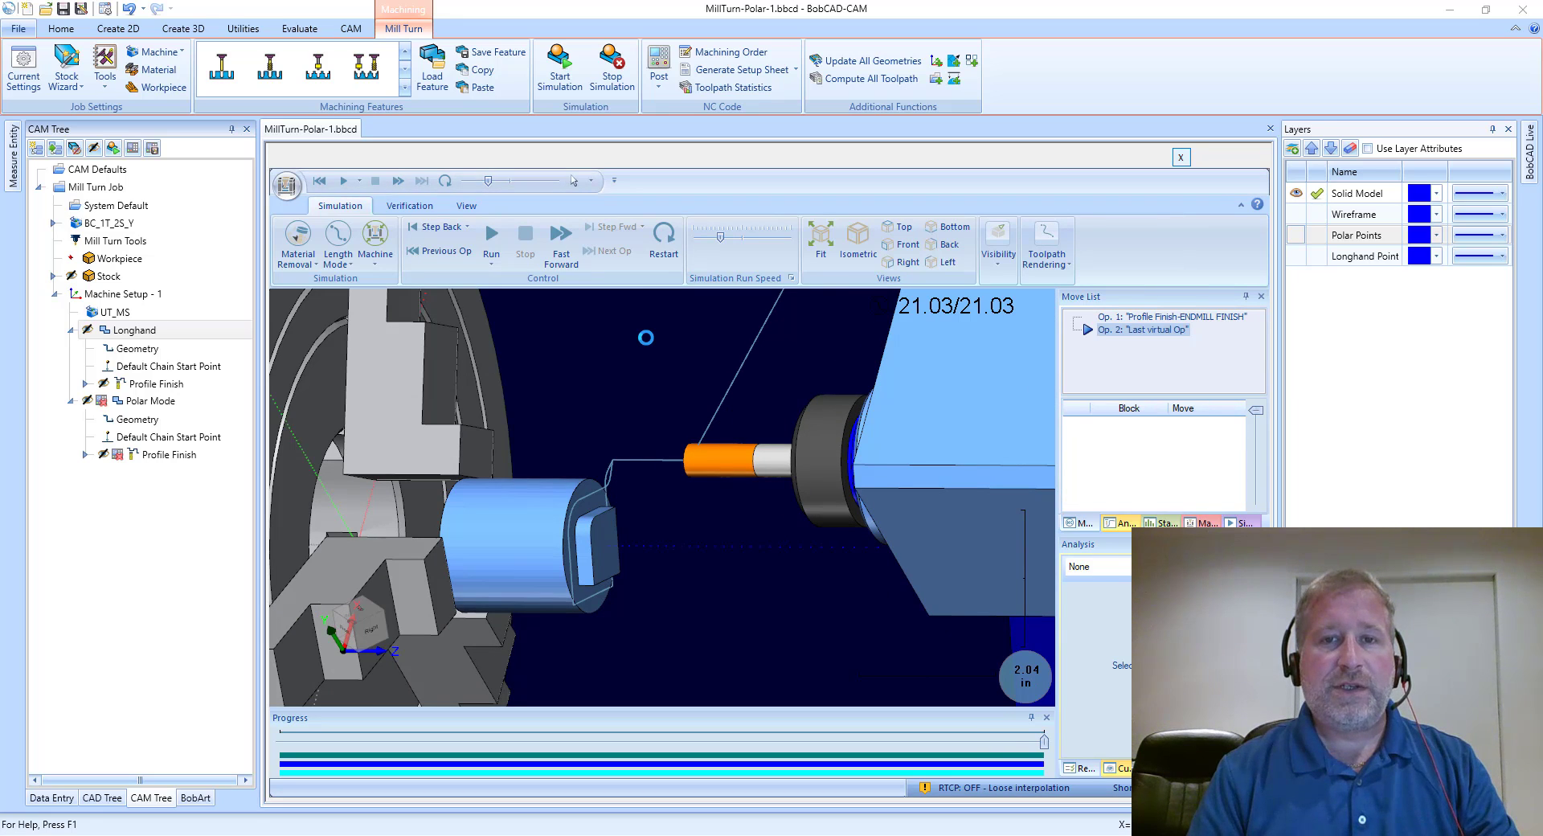
# Step: Close the simulator, exclude Longhand from posting, and include Polar Mode
pyautogui.click(1181, 158)
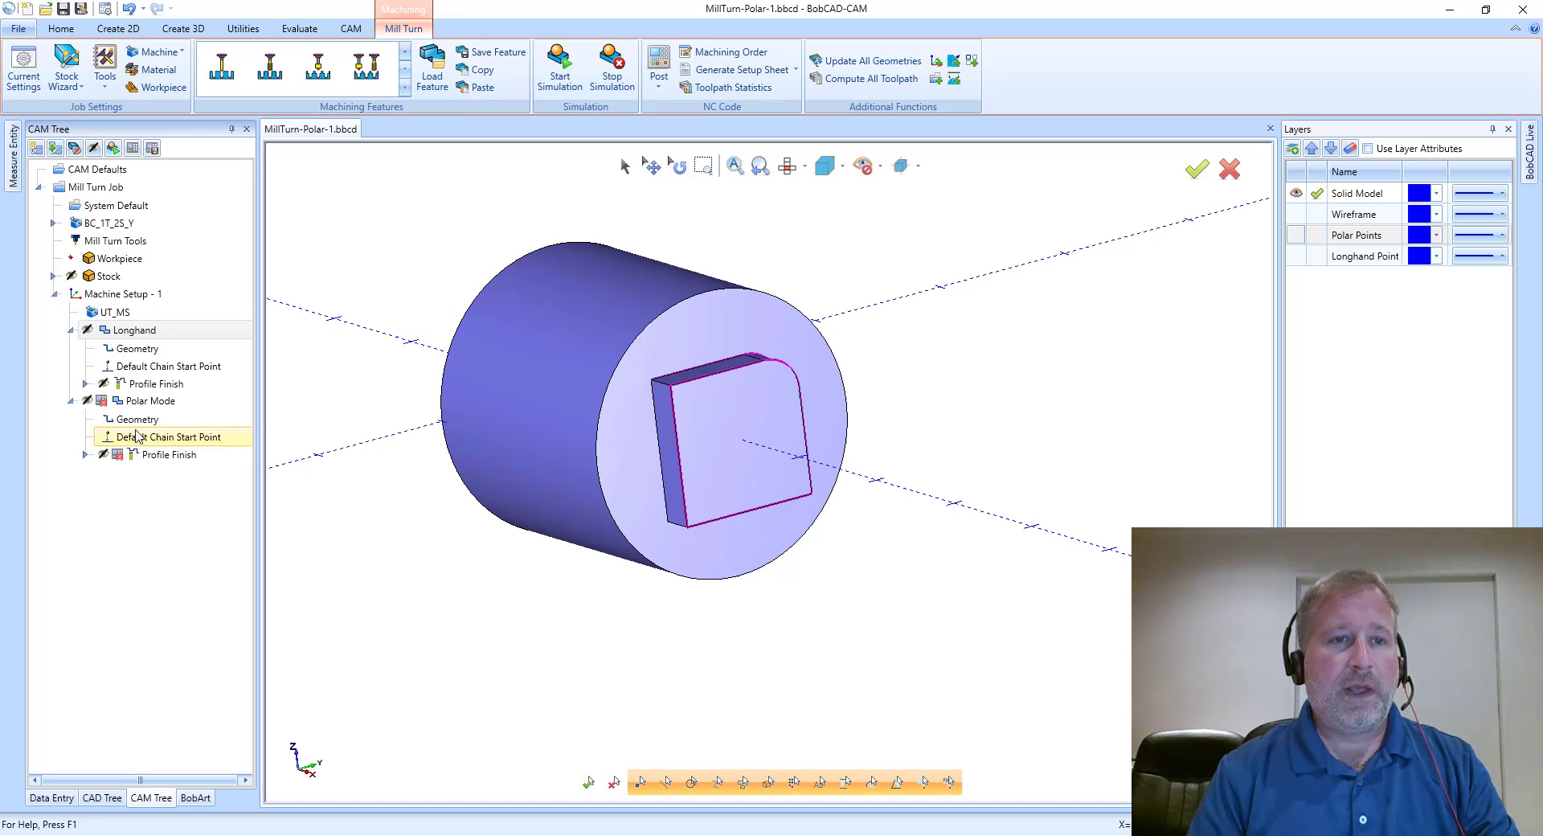
pyautogui.rightClick(127, 340)
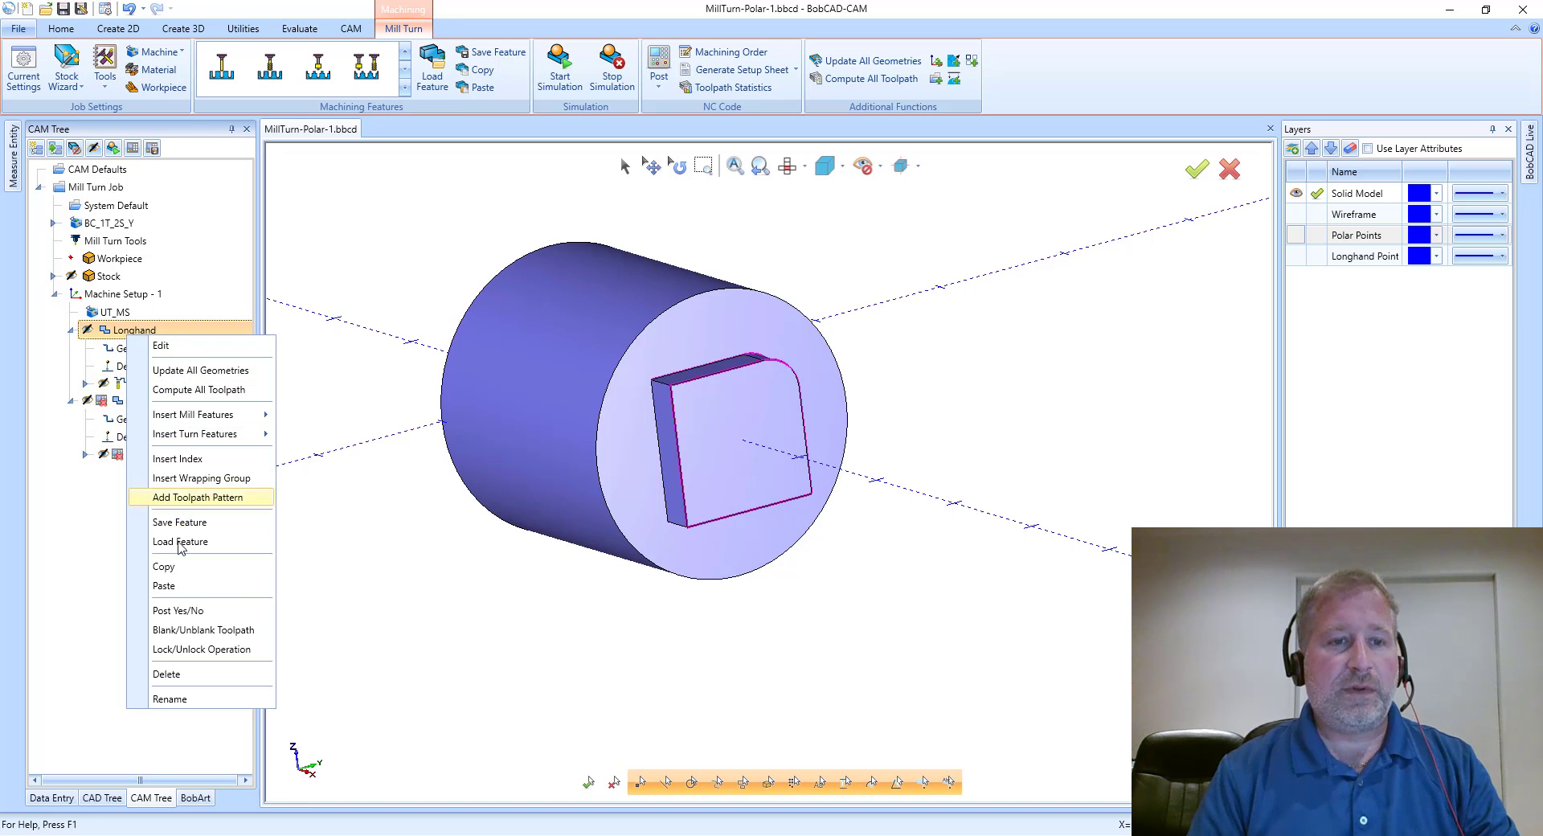
pyautogui.click(179, 606)
pyautogui.rightClick(121, 406)
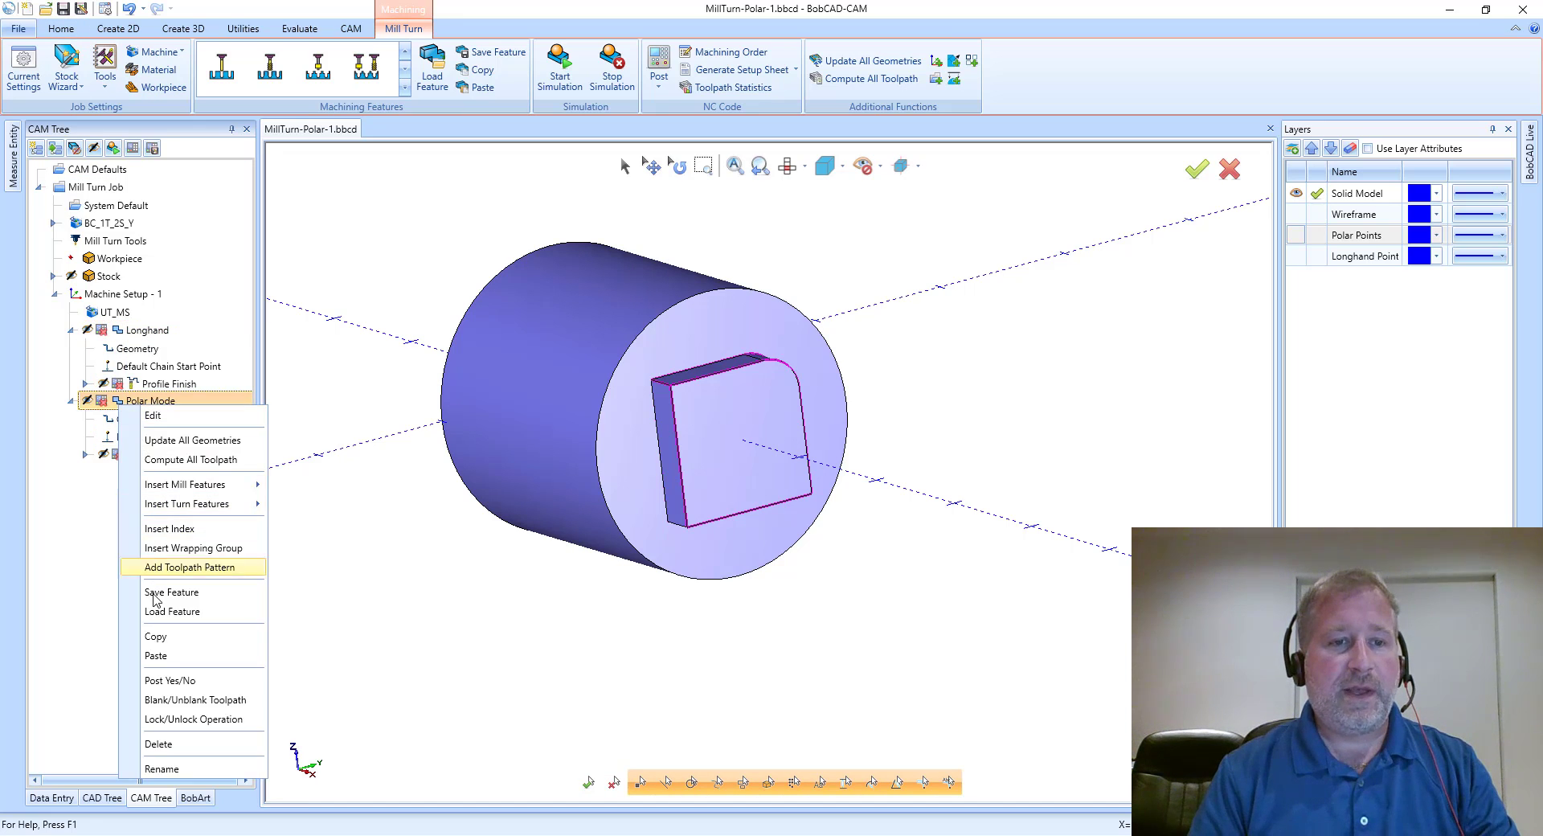
pyautogui.click(178, 682)
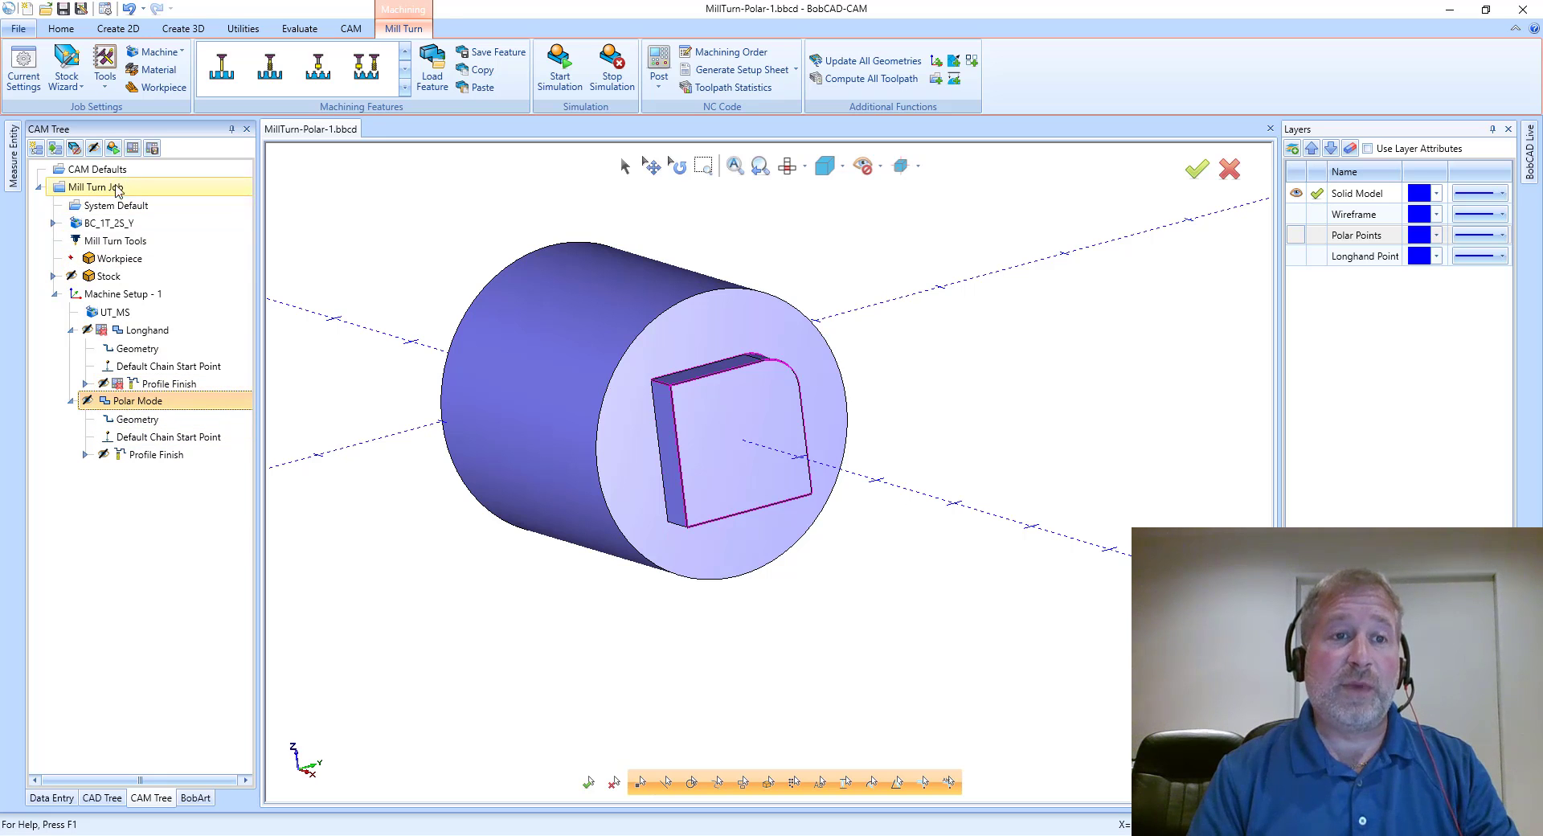
# Step: Simulate the Polar Mode ENDMILL FINISH pass at raised speed through to 21.03/21.03
pyautogui.click(115, 149)
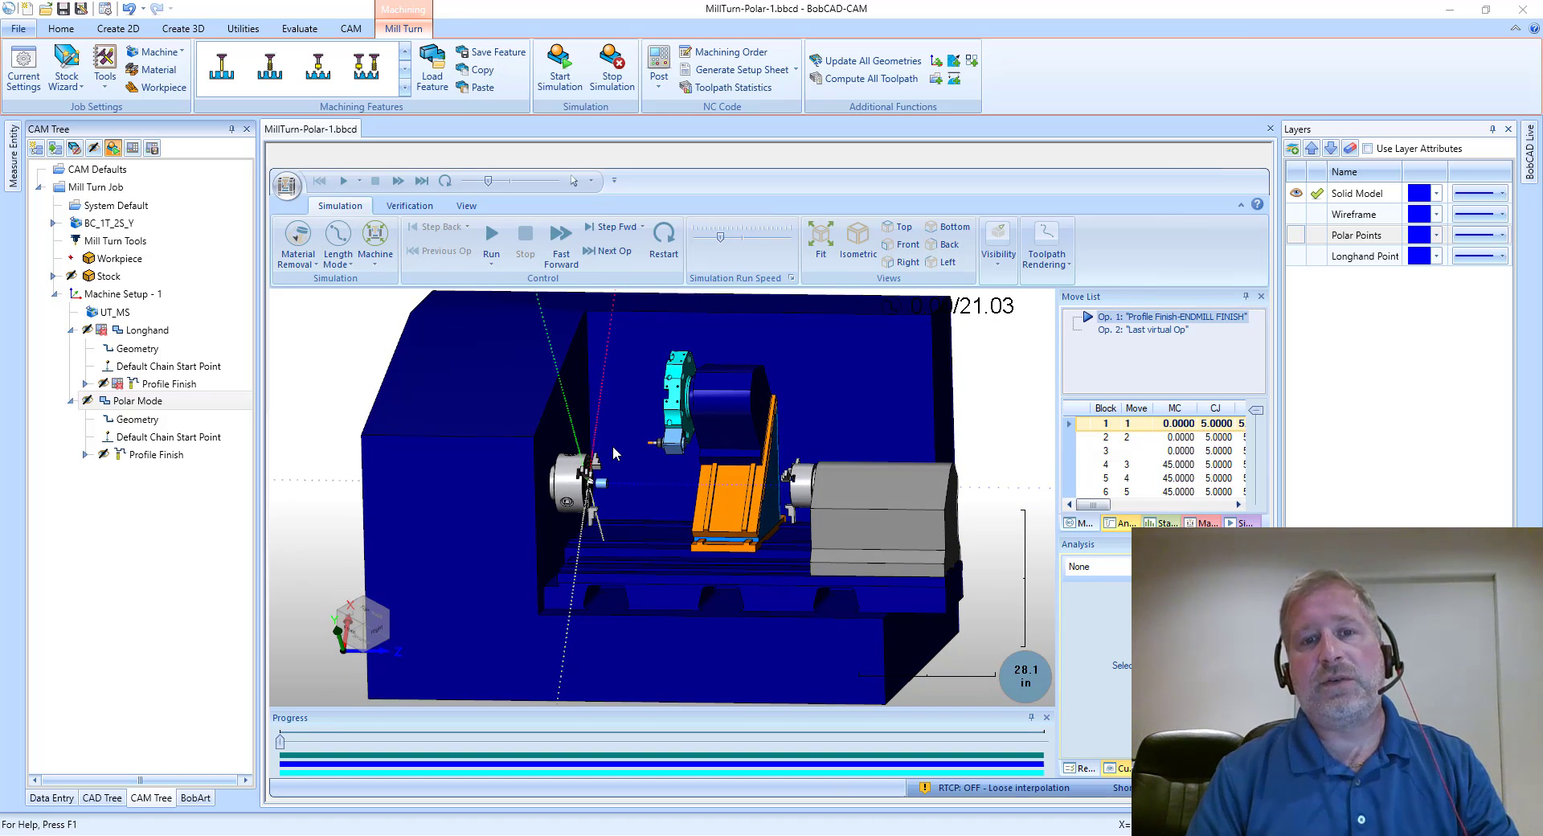
pyautogui.scroll(5, 614, 452)
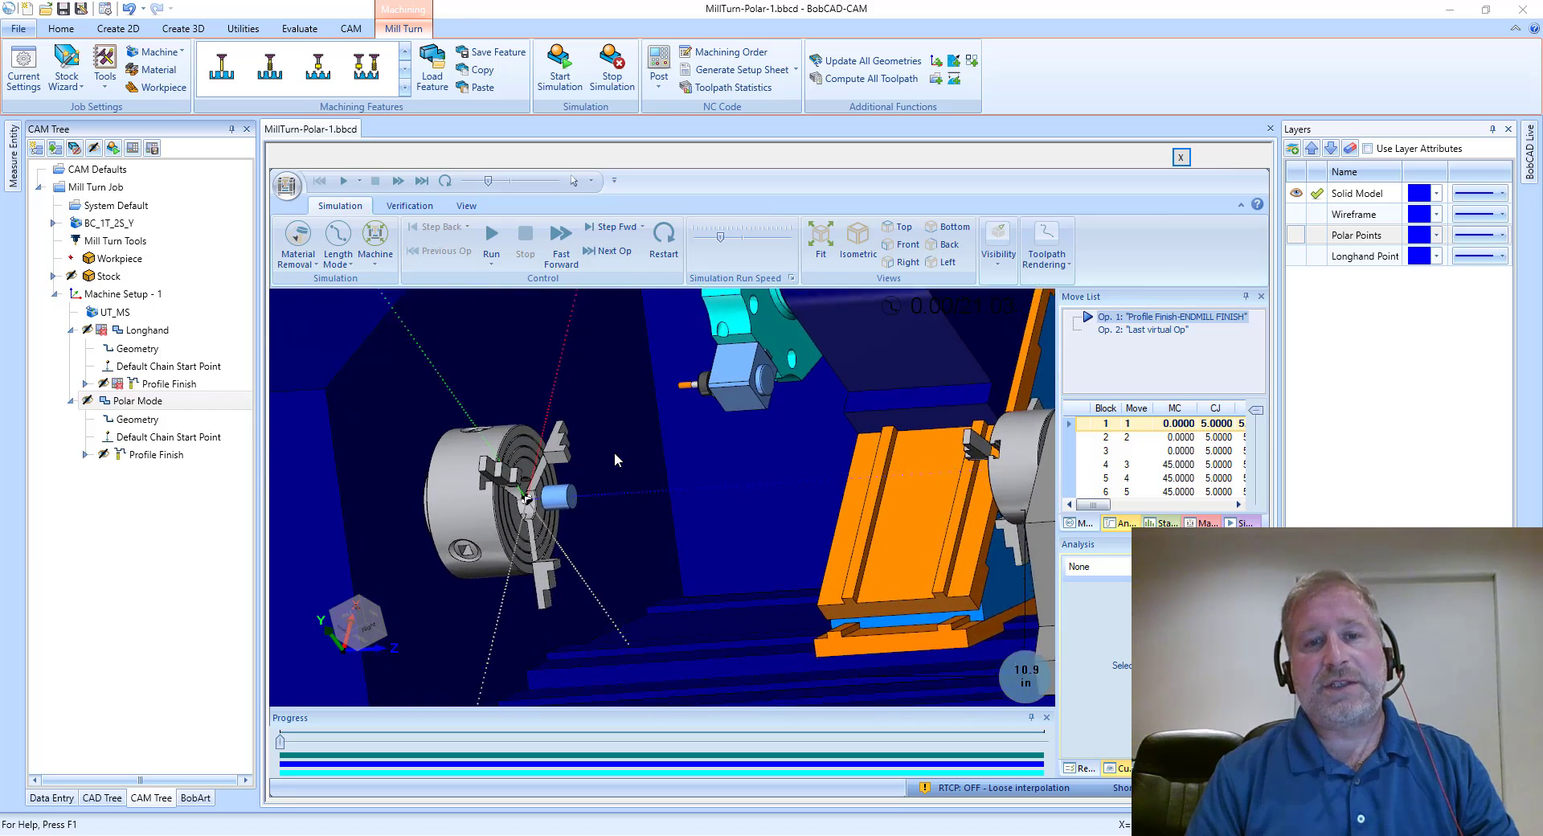
pyautogui.scroll(2, 614, 455)
pyautogui.click(492, 241)
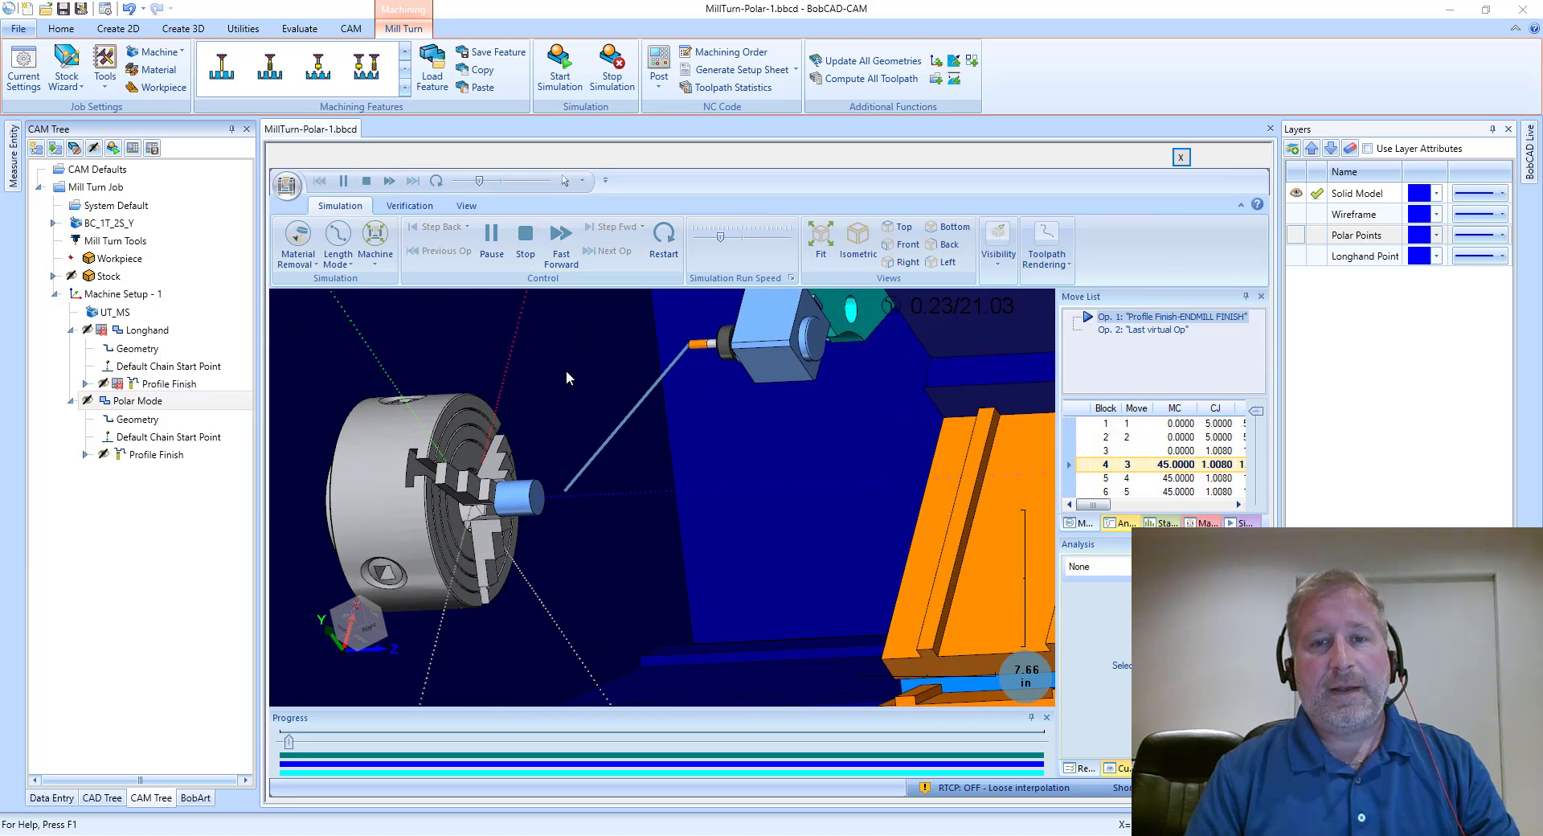
pyautogui.scroll(1, 566, 378)
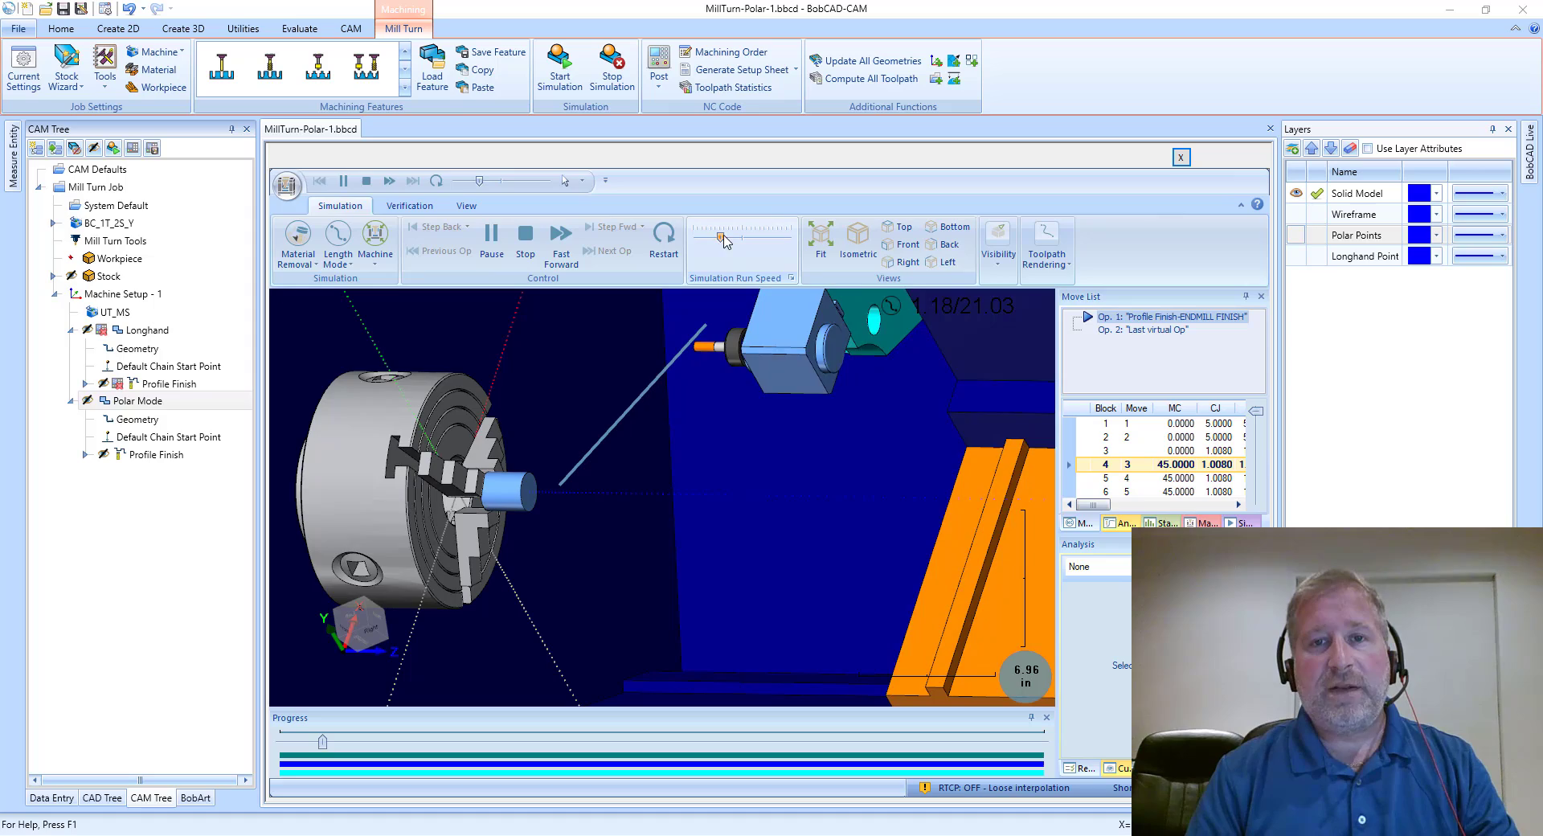
pyautogui.moveTo(721, 239); pyautogui.dragTo(725, 237)
pyautogui.scroll(3, 523, 498)
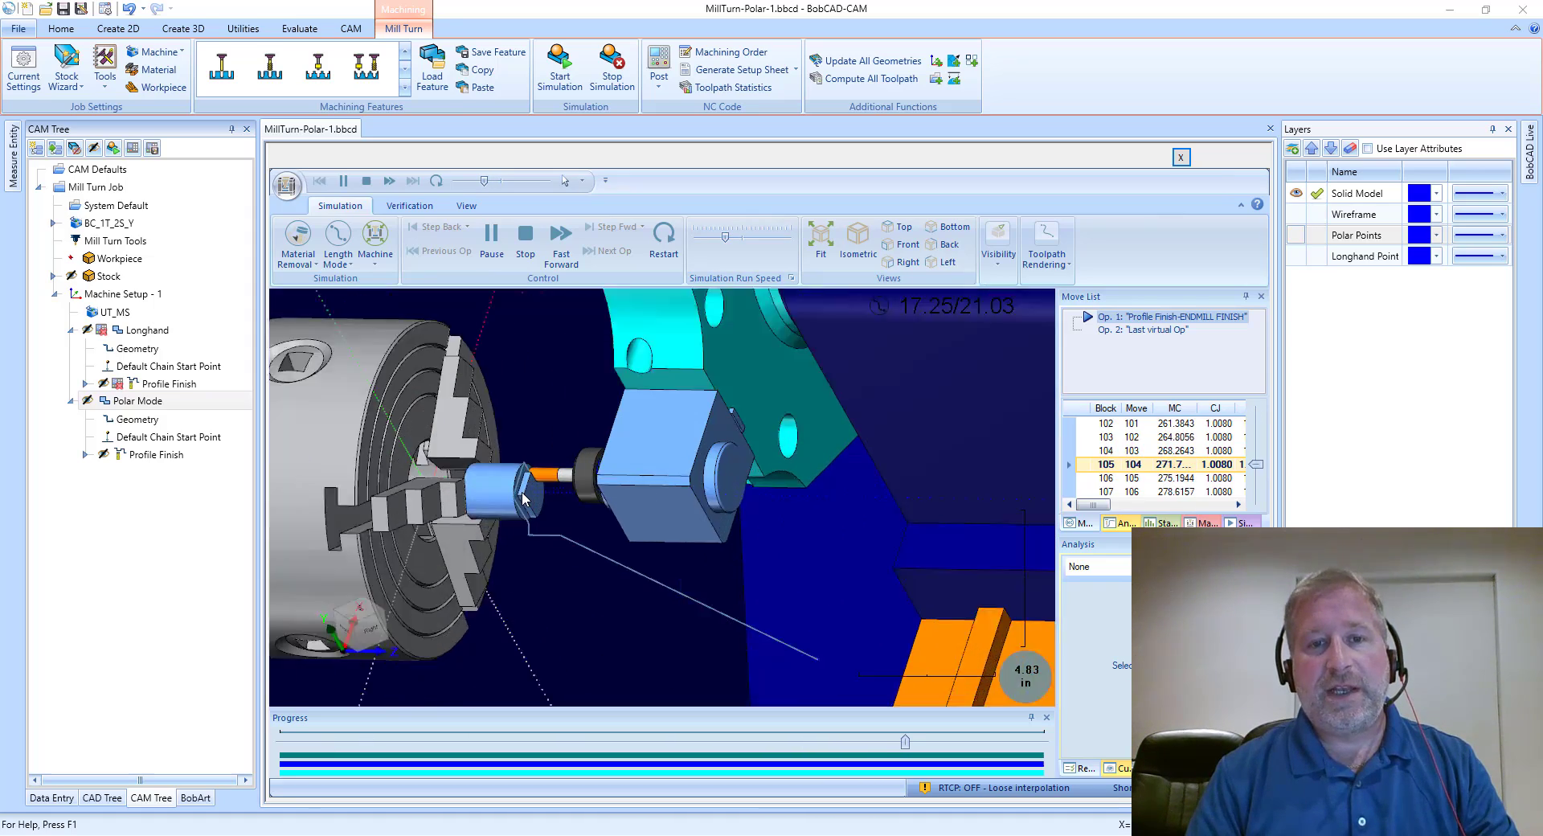
pyautogui.scroll(3, 524, 497)
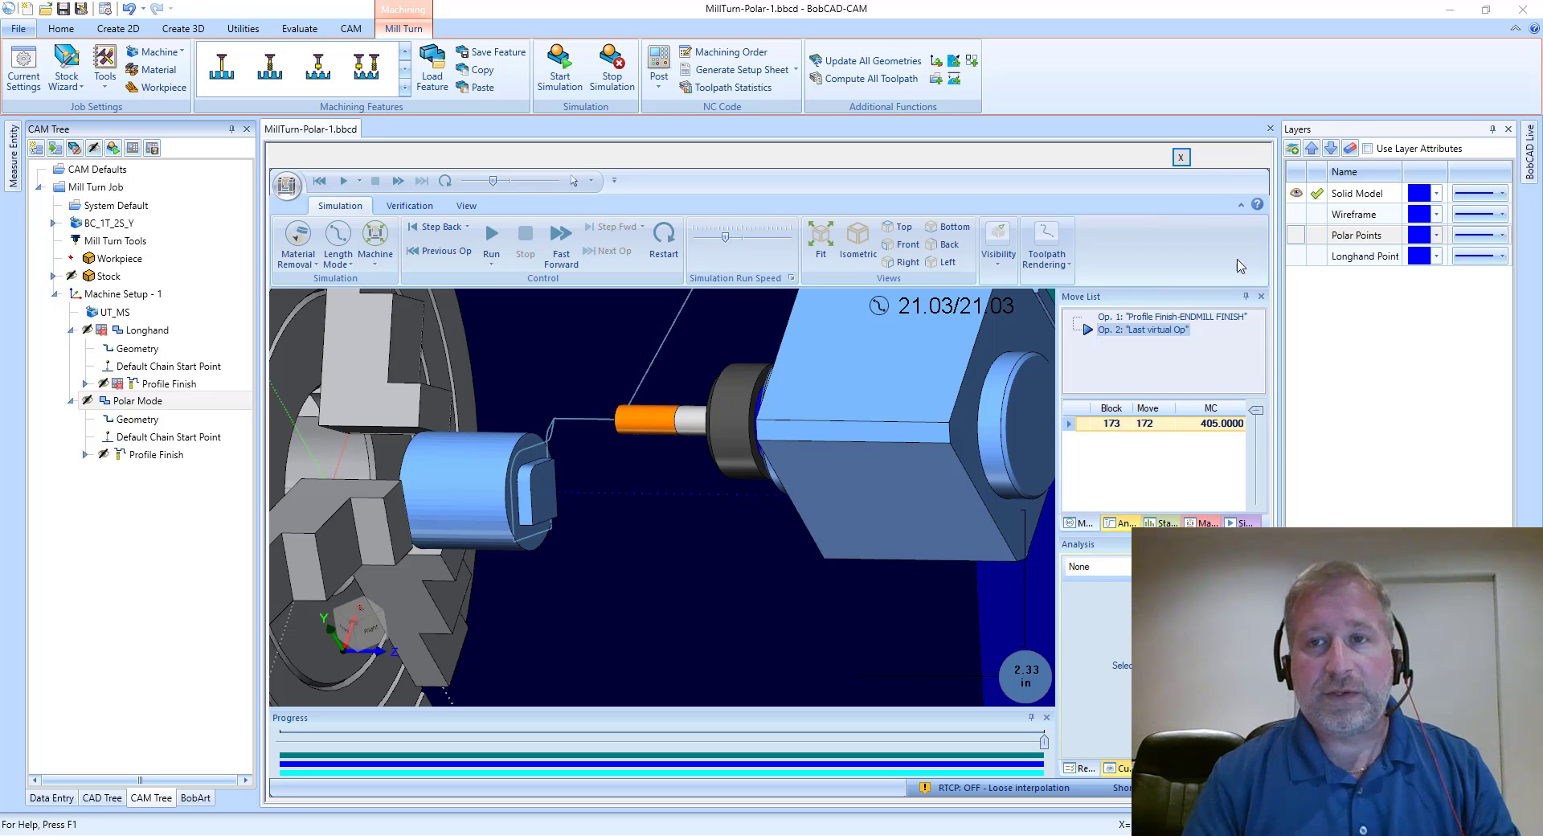
# Step: Close the simulator, exclude Polar Mode from posting, and include Longhand again
pyautogui.click(1182, 163)
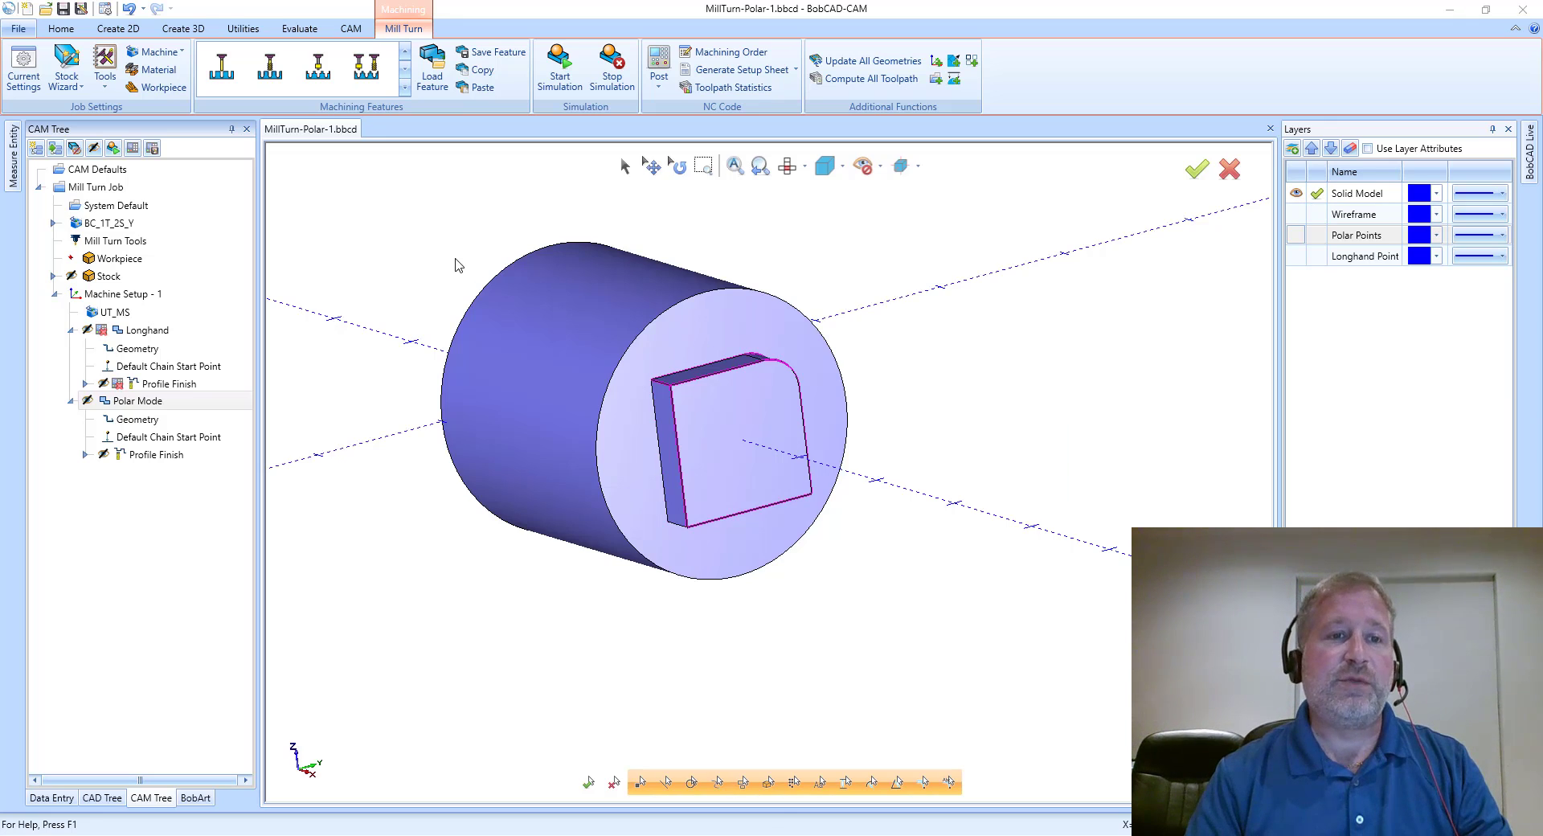
pyautogui.rightClick(123, 401)
pyautogui.click(161, 674)
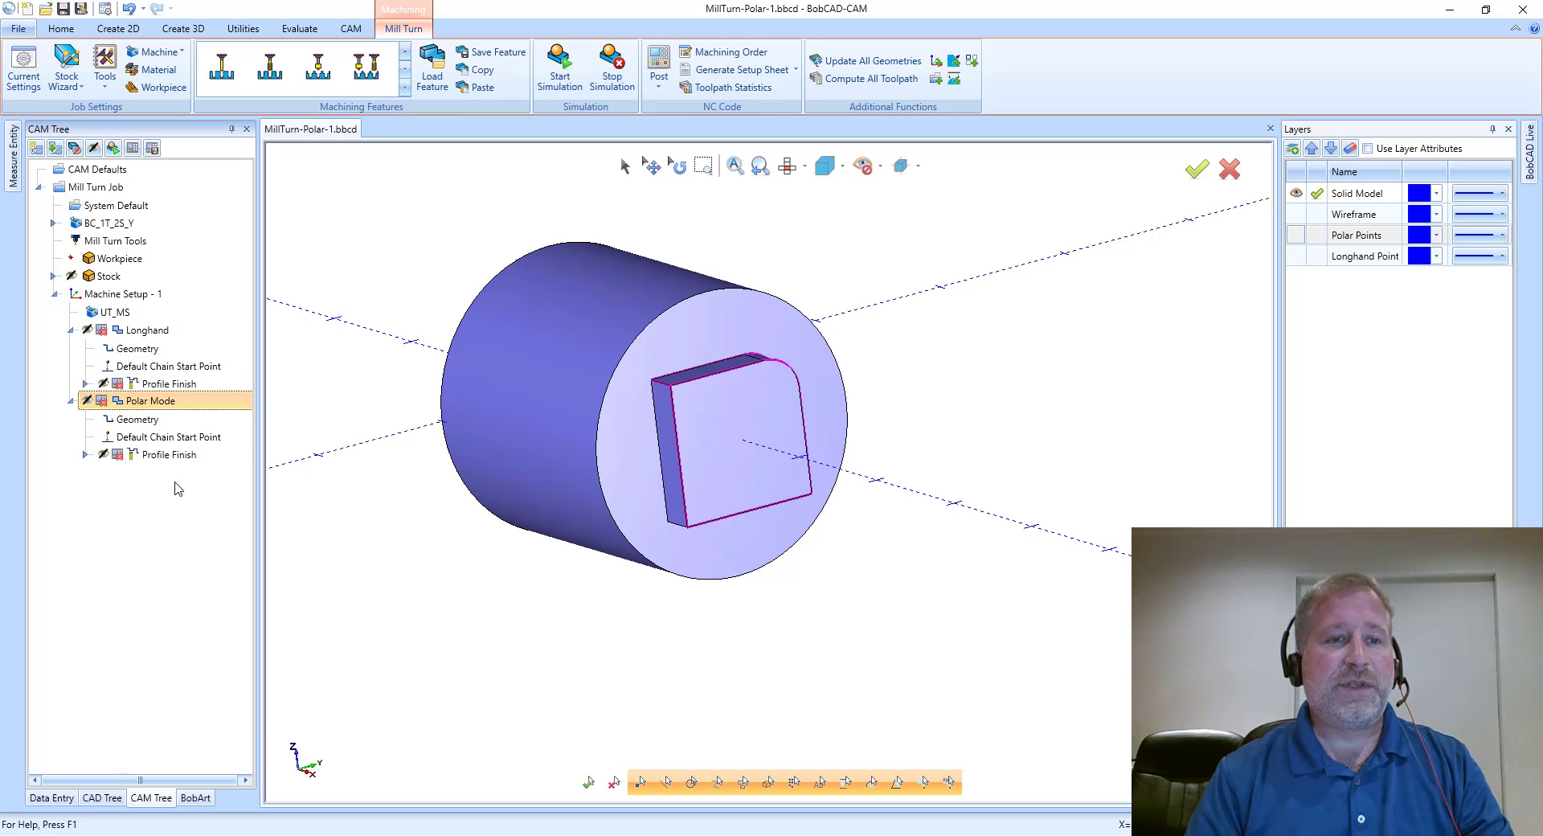
pyautogui.click(149, 333)
pyautogui.rightClick(150, 347)
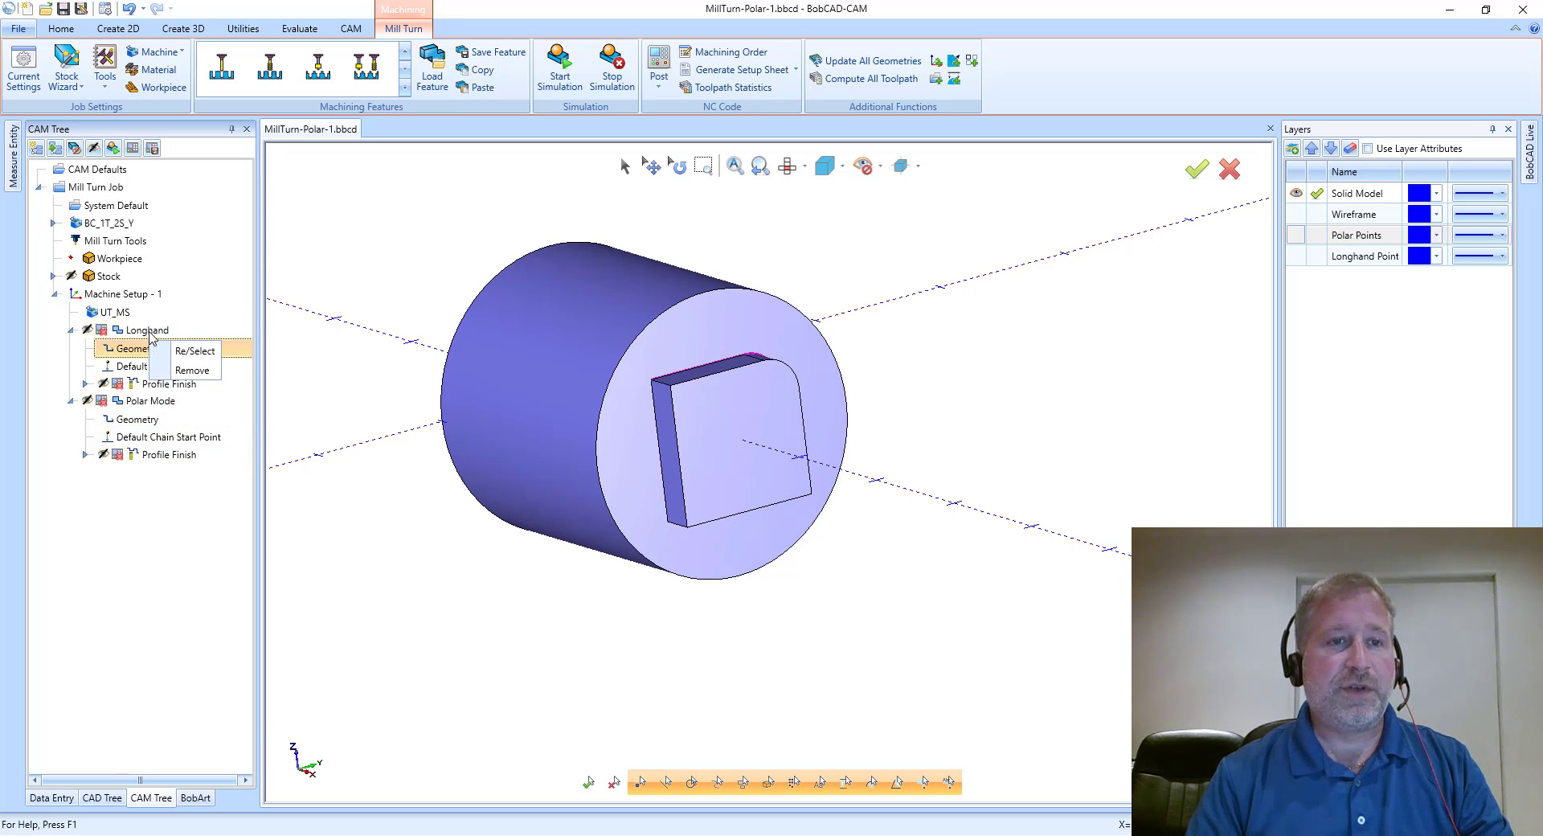
pyautogui.click(150, 333)
pyautogui.rightClick(150, 336)
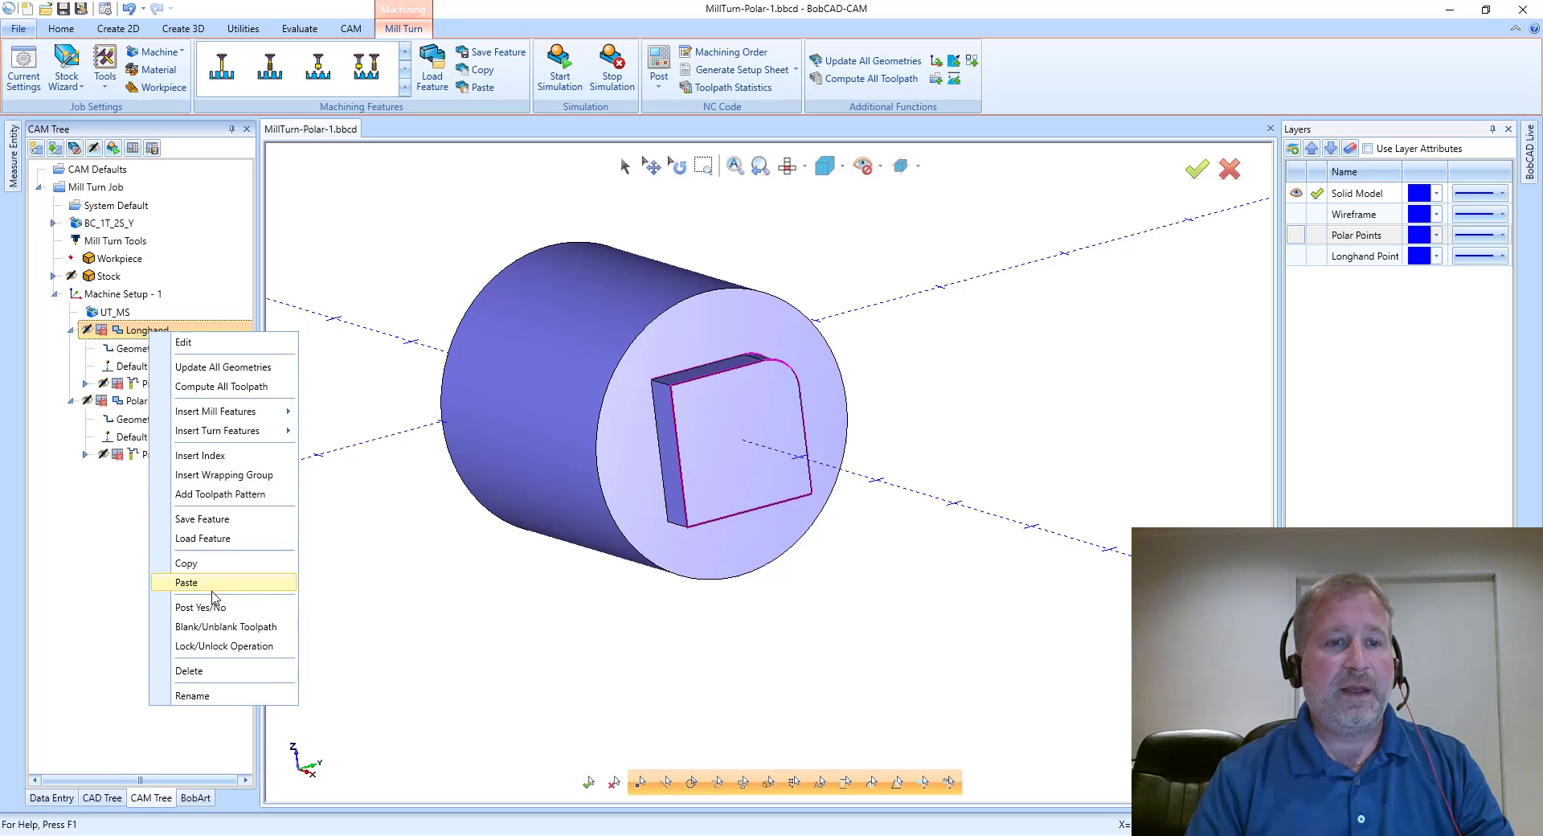
pyautogui.click(207, 621)
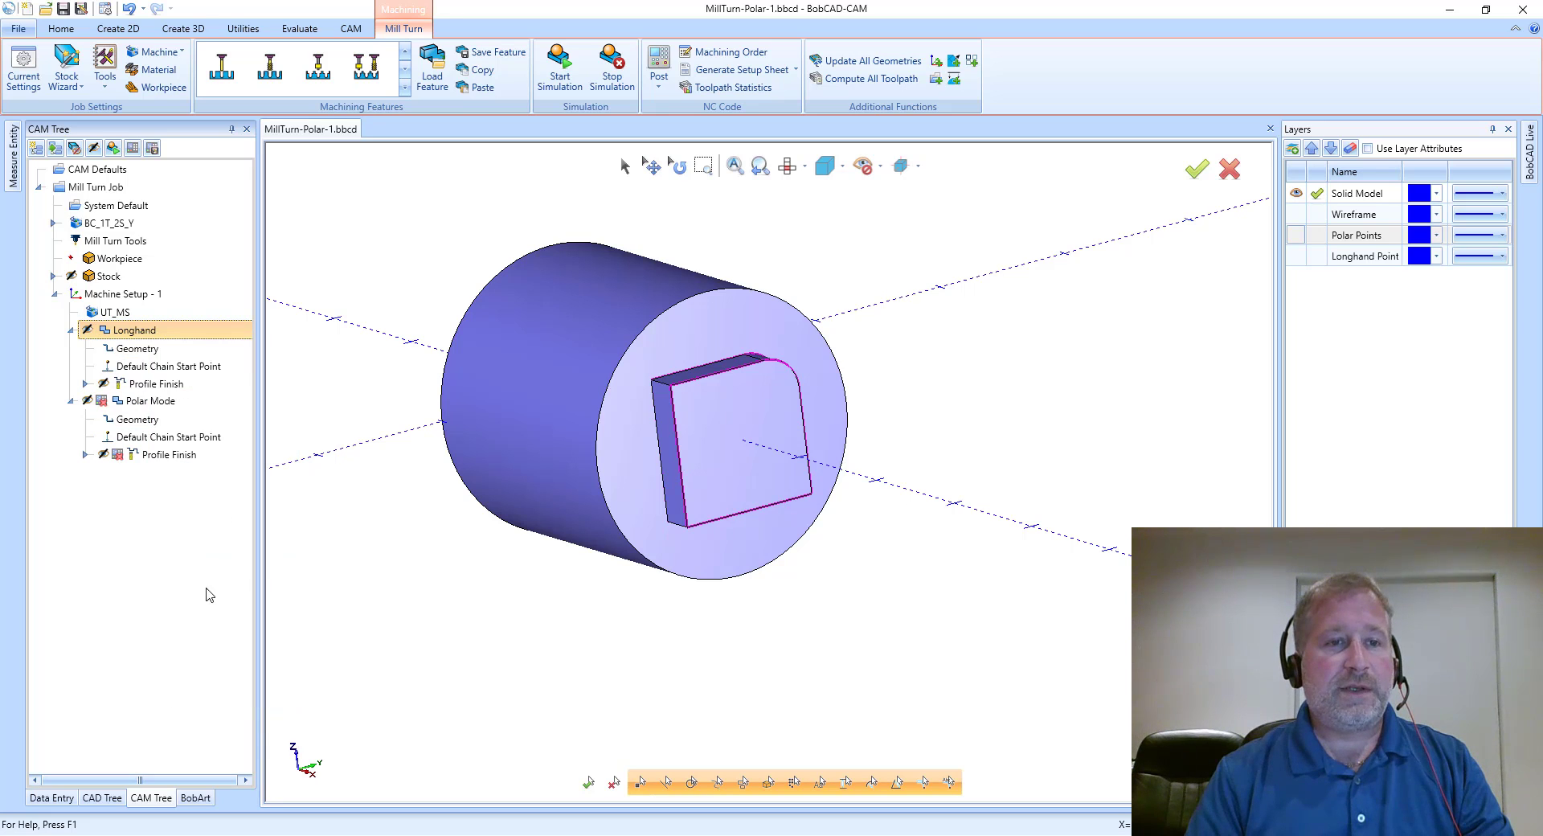
# Step: Post the Longhand NC code and highlight the X/C coordinates on lines N12, 25 and 27
pyautogui.click(131, 149)
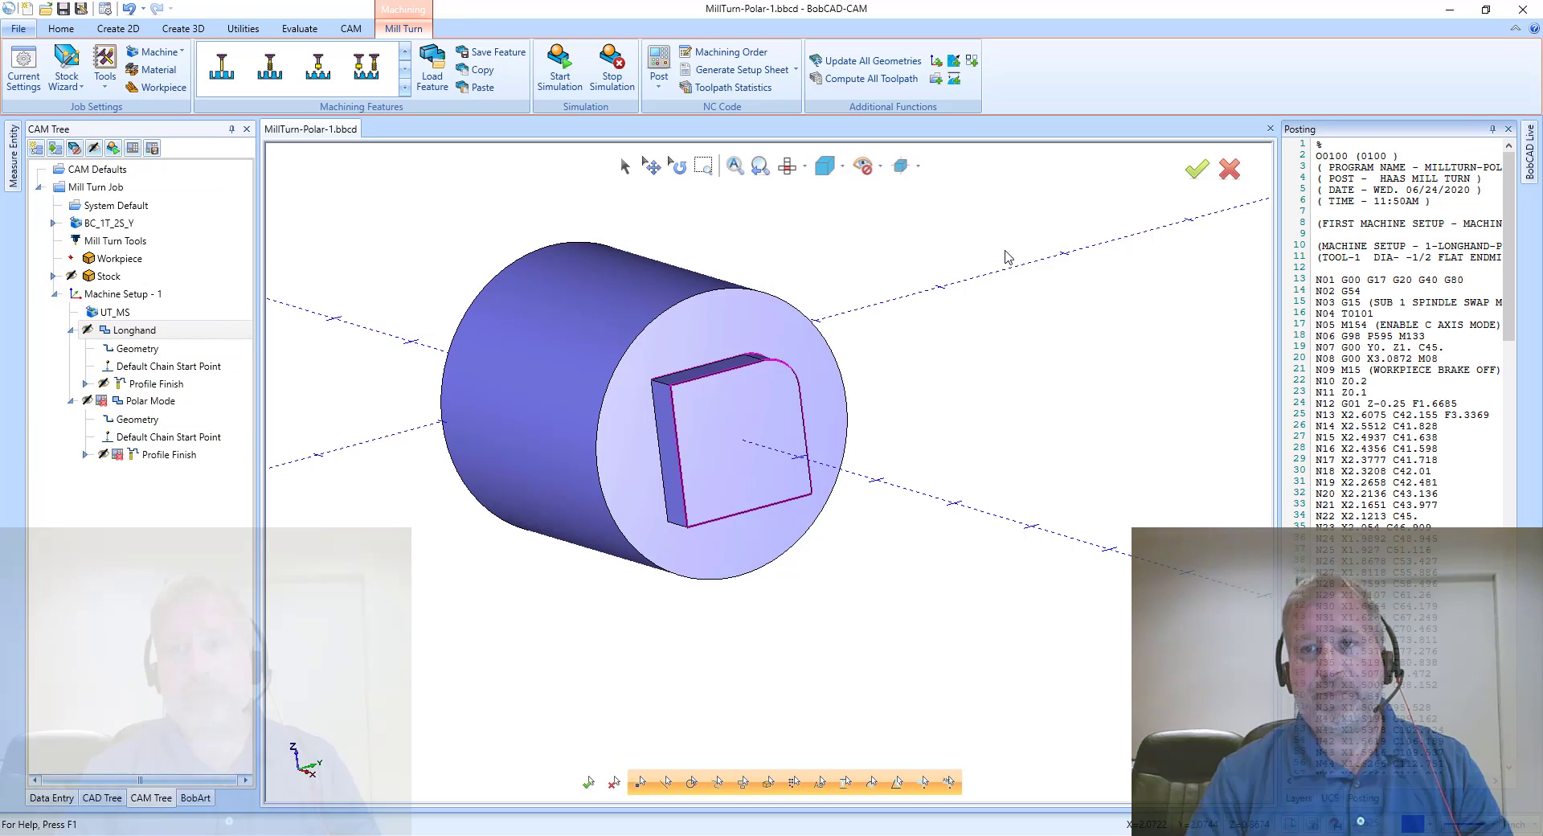
pyautogui.moveTo(1278, 313); pyautogui.dragTo(993, 297)
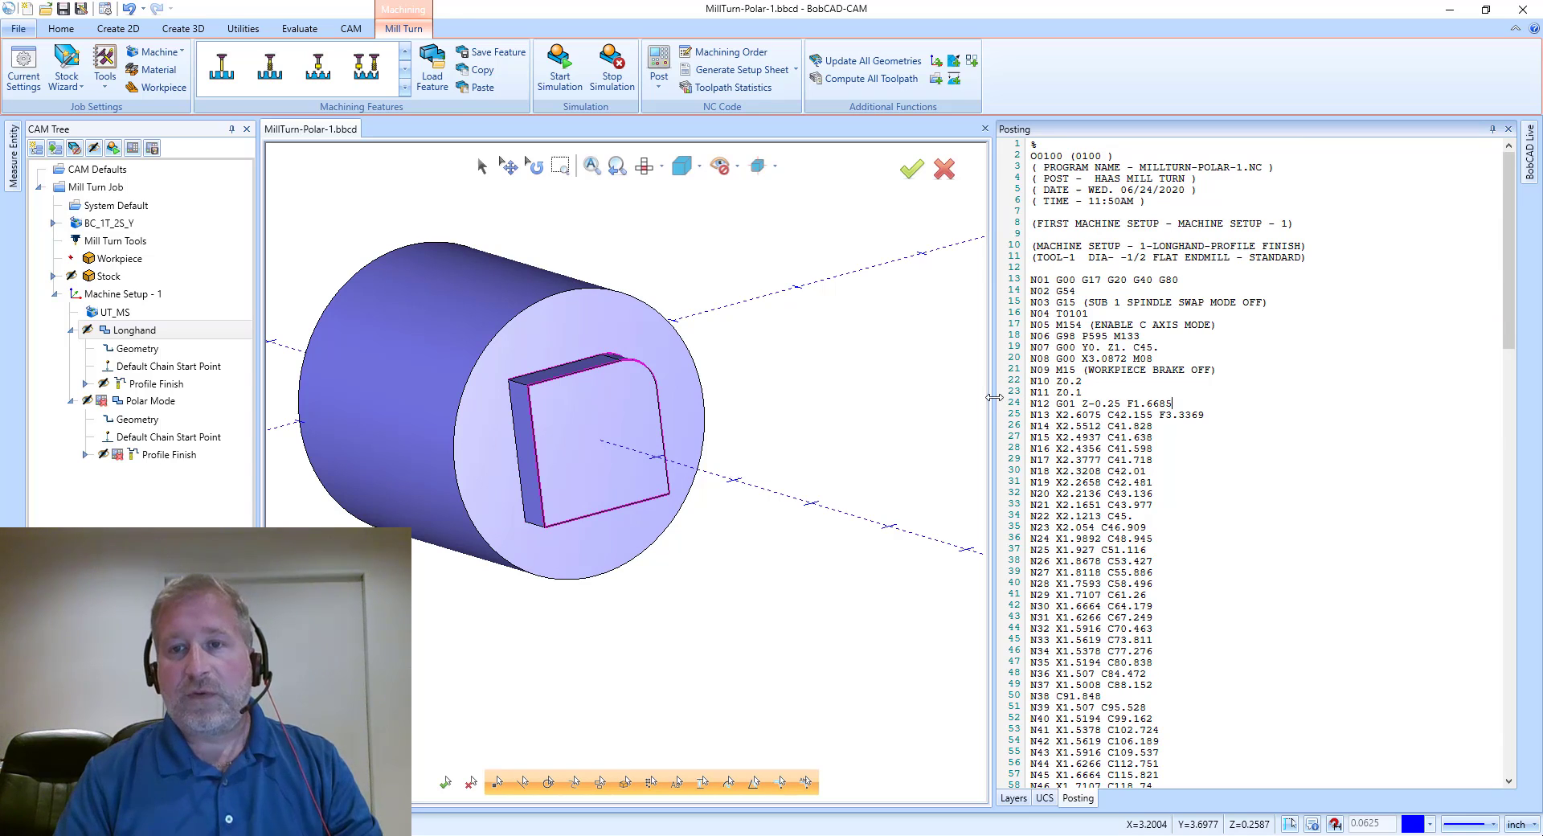
pyautogui.moveTo(1047, 402); pyautogui.dragTo(1180, 398)
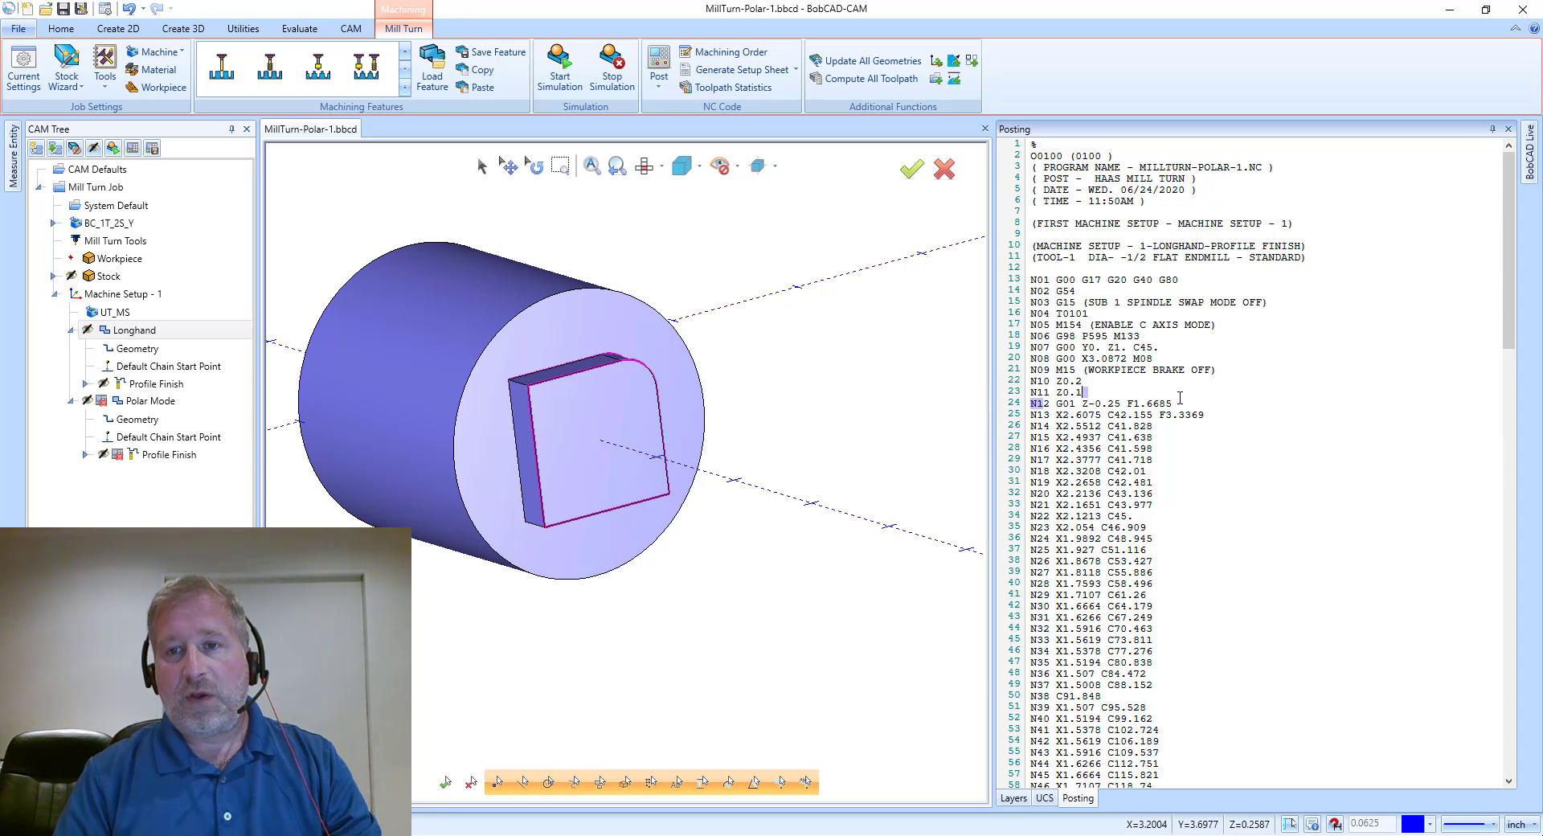
pyautogui.moveTo(1055, 415); pyautogui.dragTo(1162, 411)
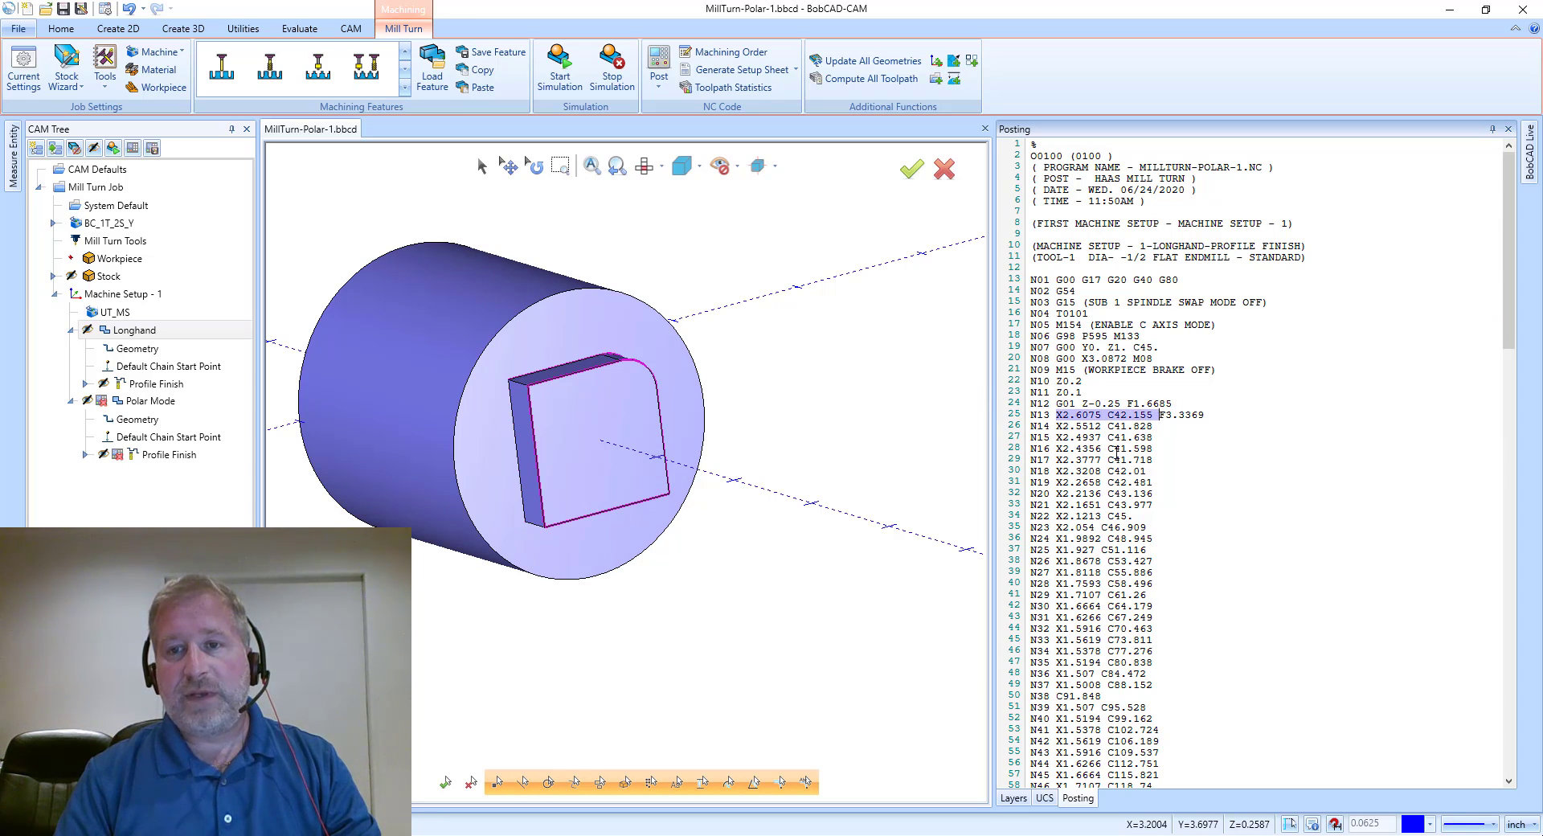
pyautogui.moveTo(1056, 437); pyautogui.dragTo(1155, 437)
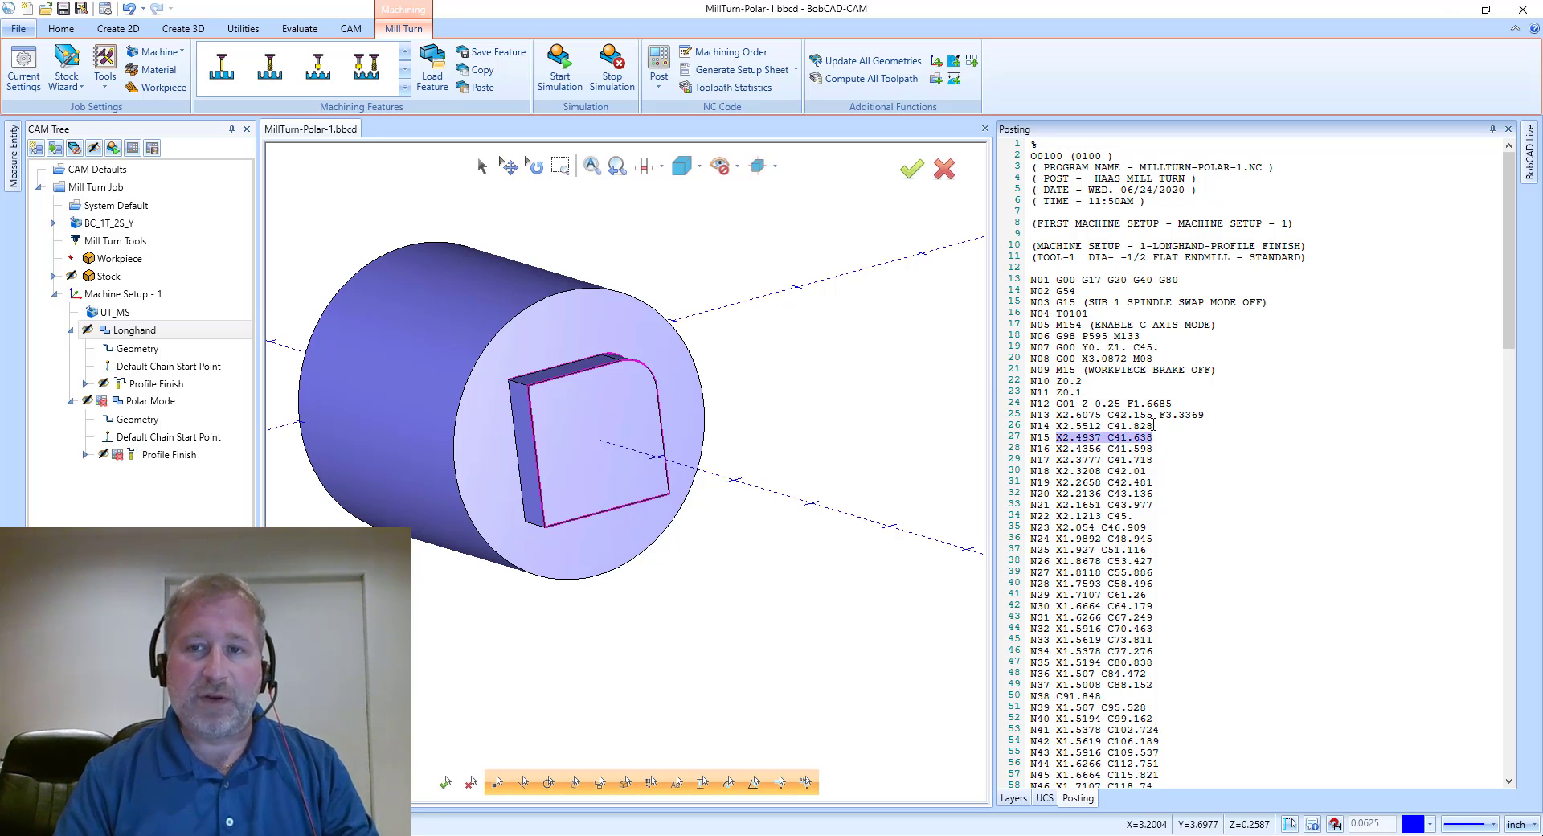
# Step: Scroll through the NC listing, narrow the Posting panel, and show the Layers list
pyautogui.scroll(-12, 1155, 425)
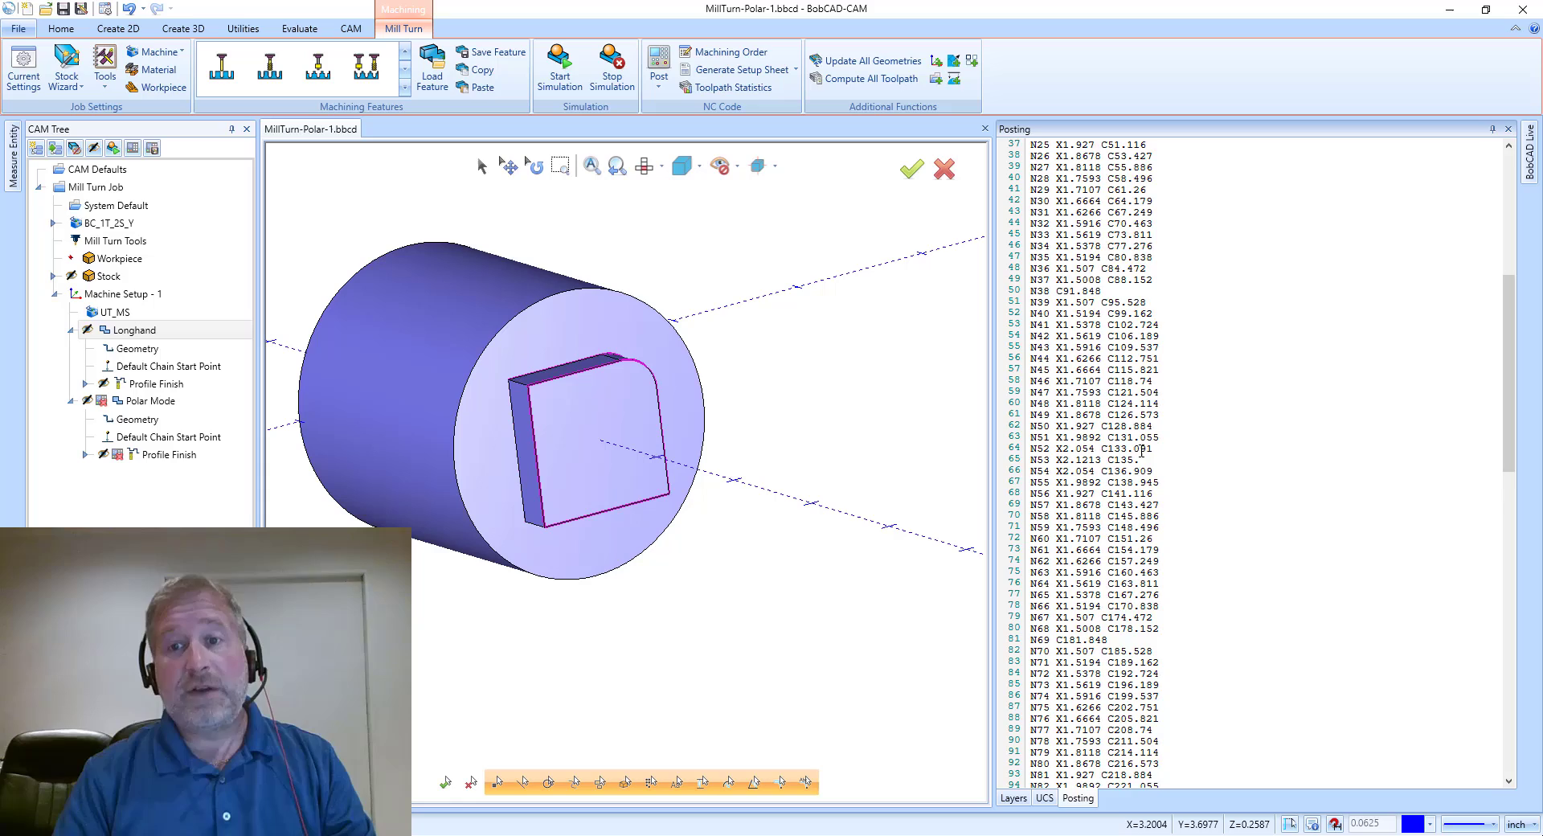
pyautogui.scroll(-6, 1141, 450)
pyautogui.scroll(6, 1135, 432)
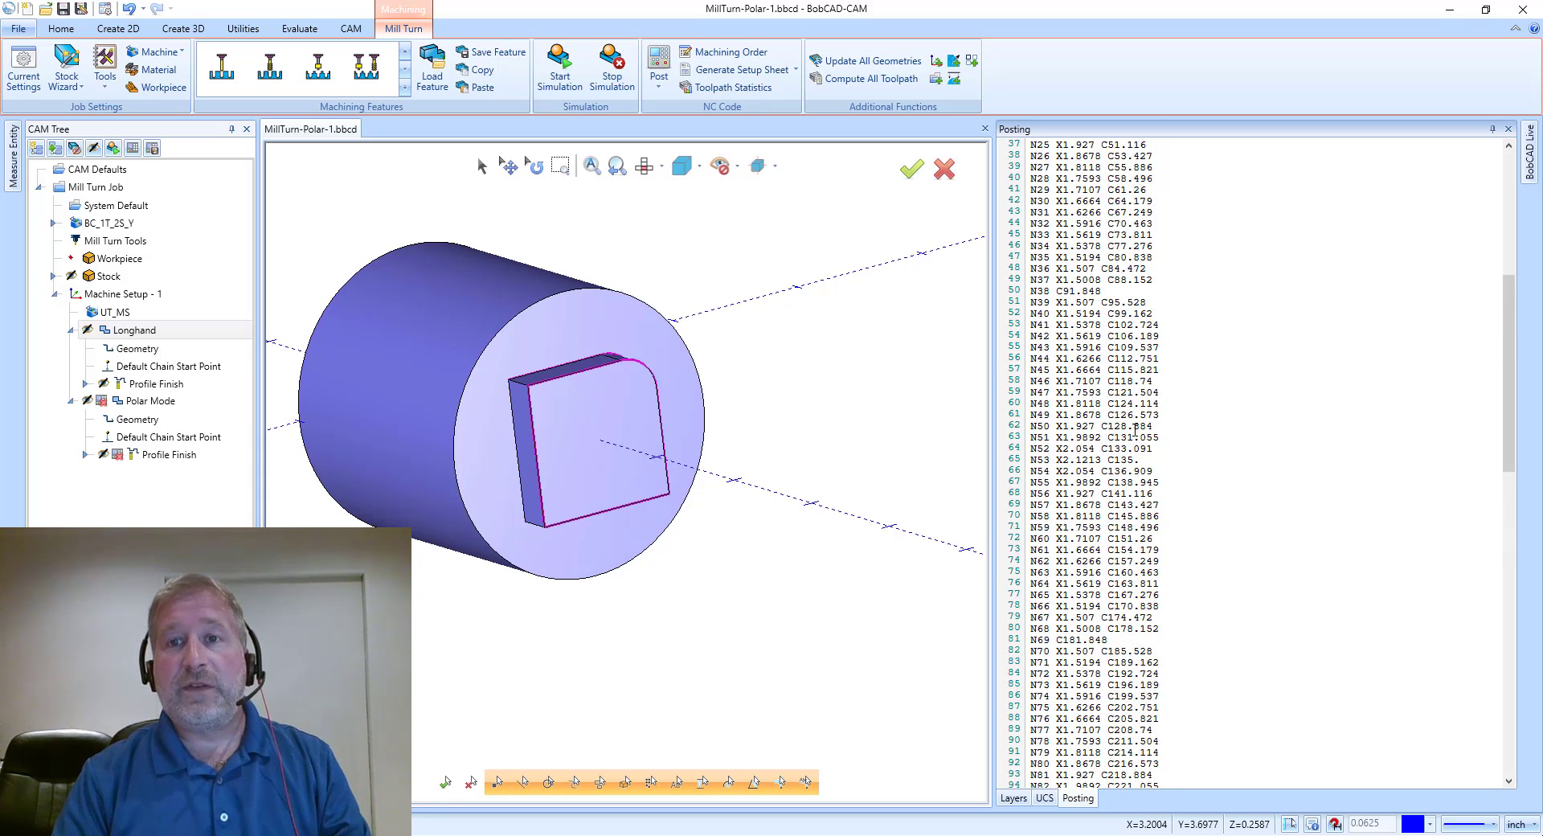
pyautogui.scroll(12, 1134, 432)
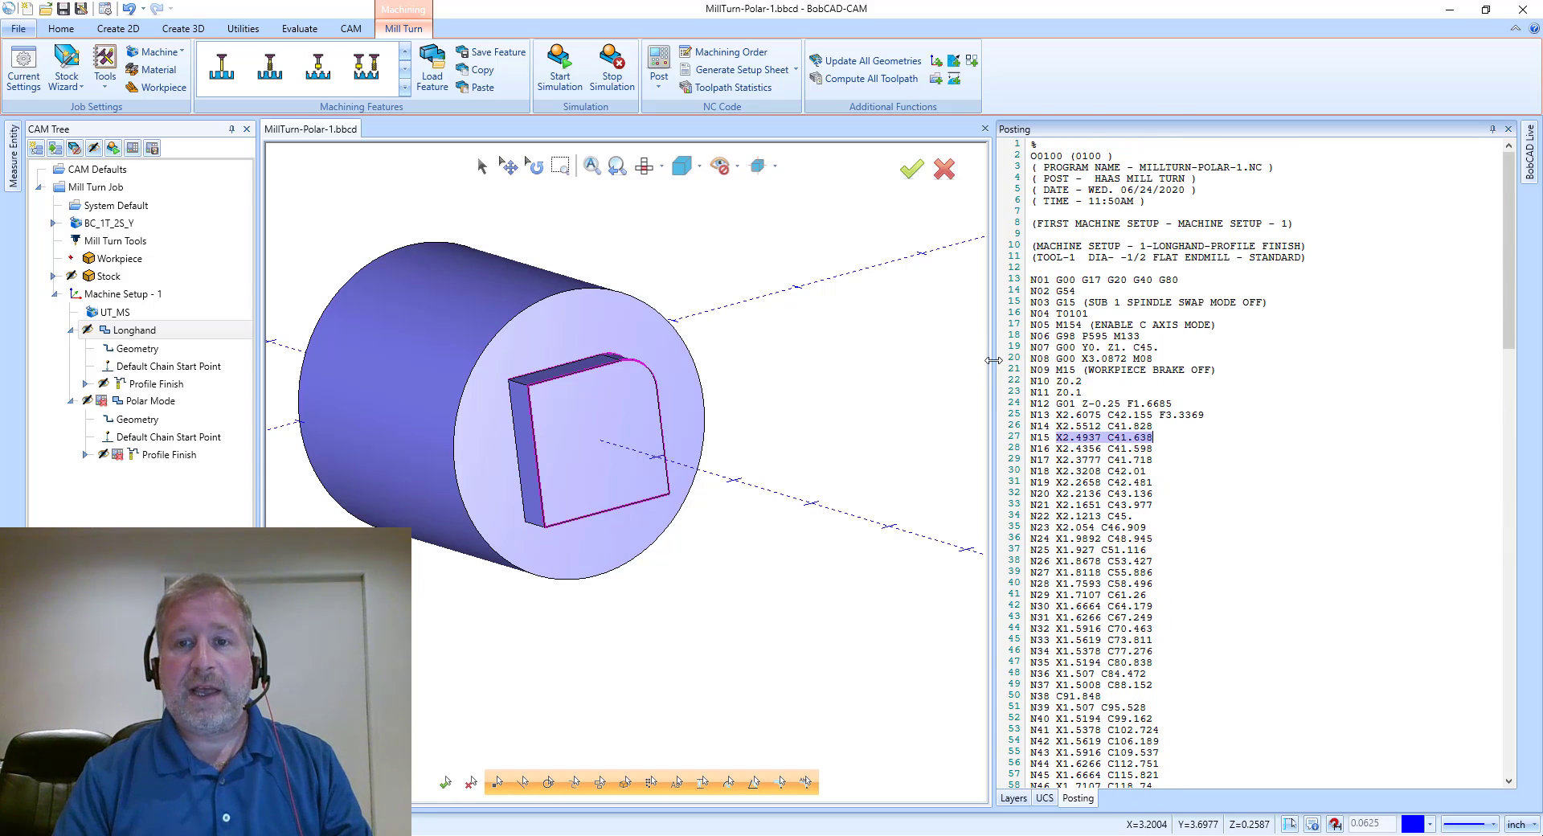
pyautogui.moveTo(1086, 353); pyautogui.dragTo(1199, 355)
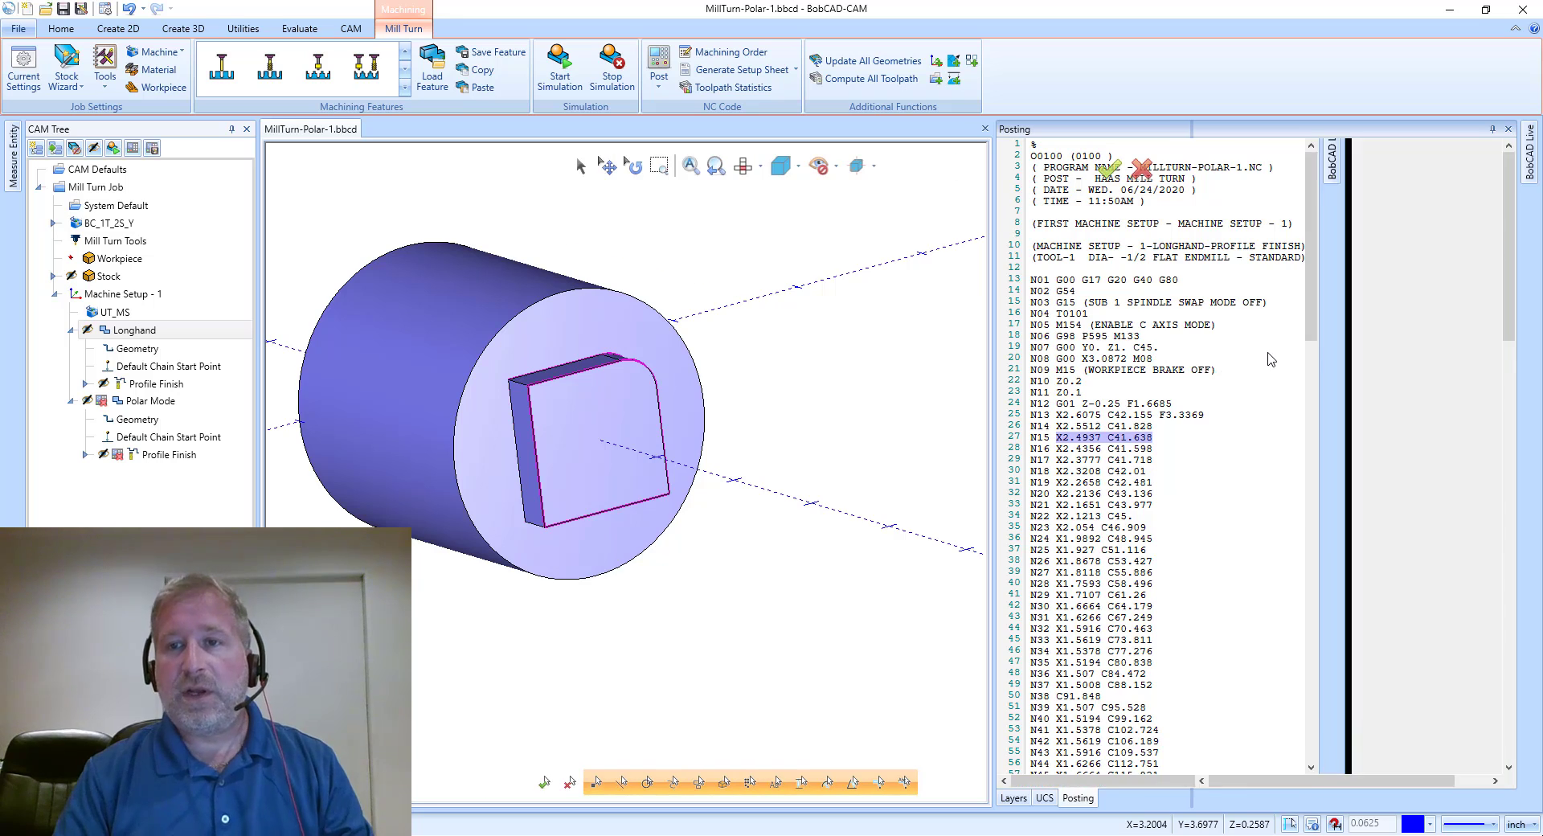
pyautogui.click(1212, 798)
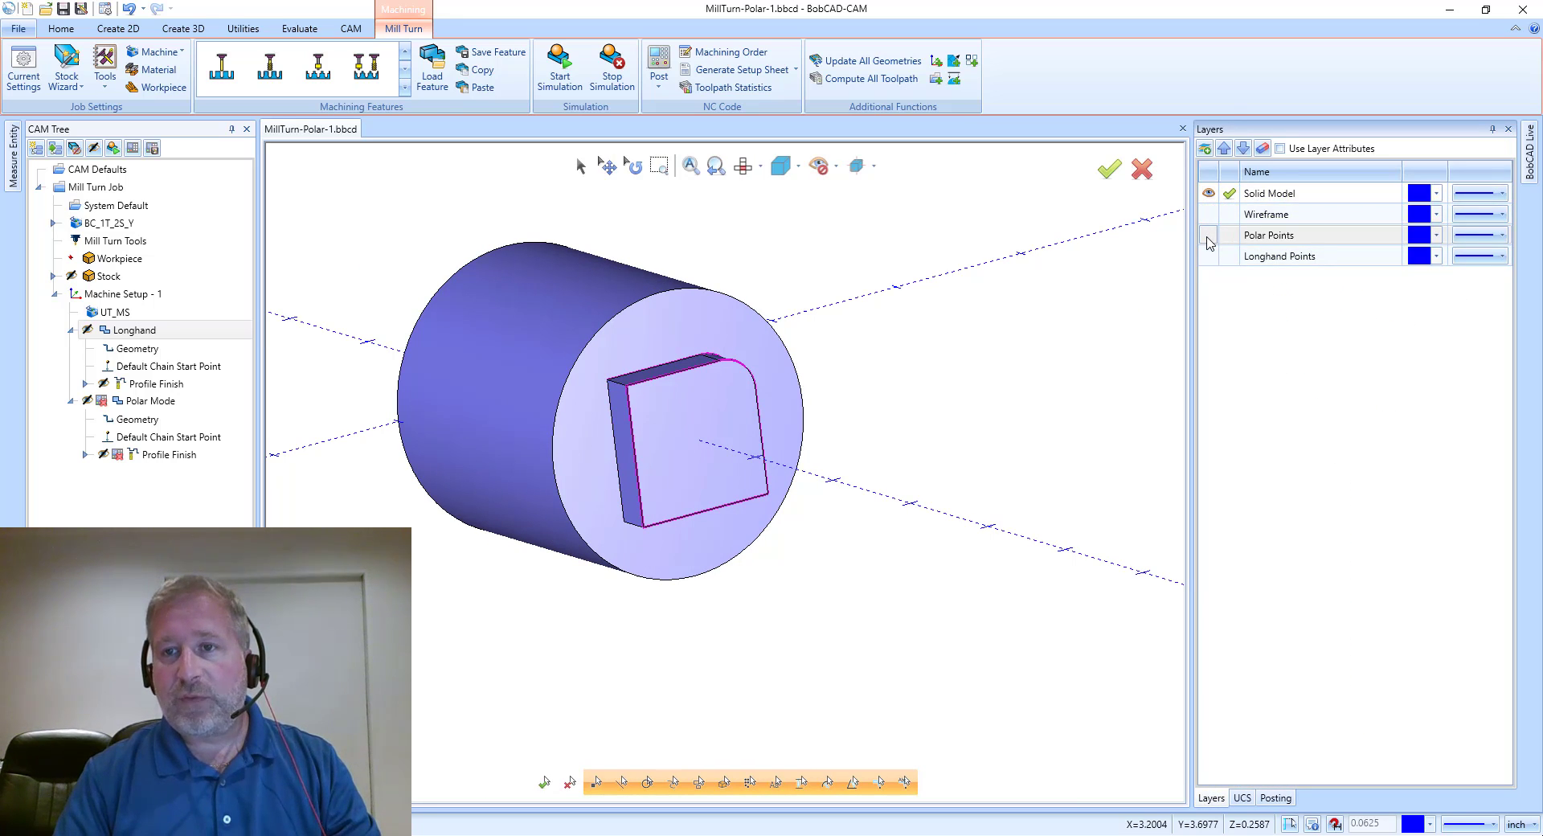
# Step: Turn on Longhand Points, hide Solid Model, and inspect the Longhand profile finish points around the boss
pyautogui.click(1208, 256)
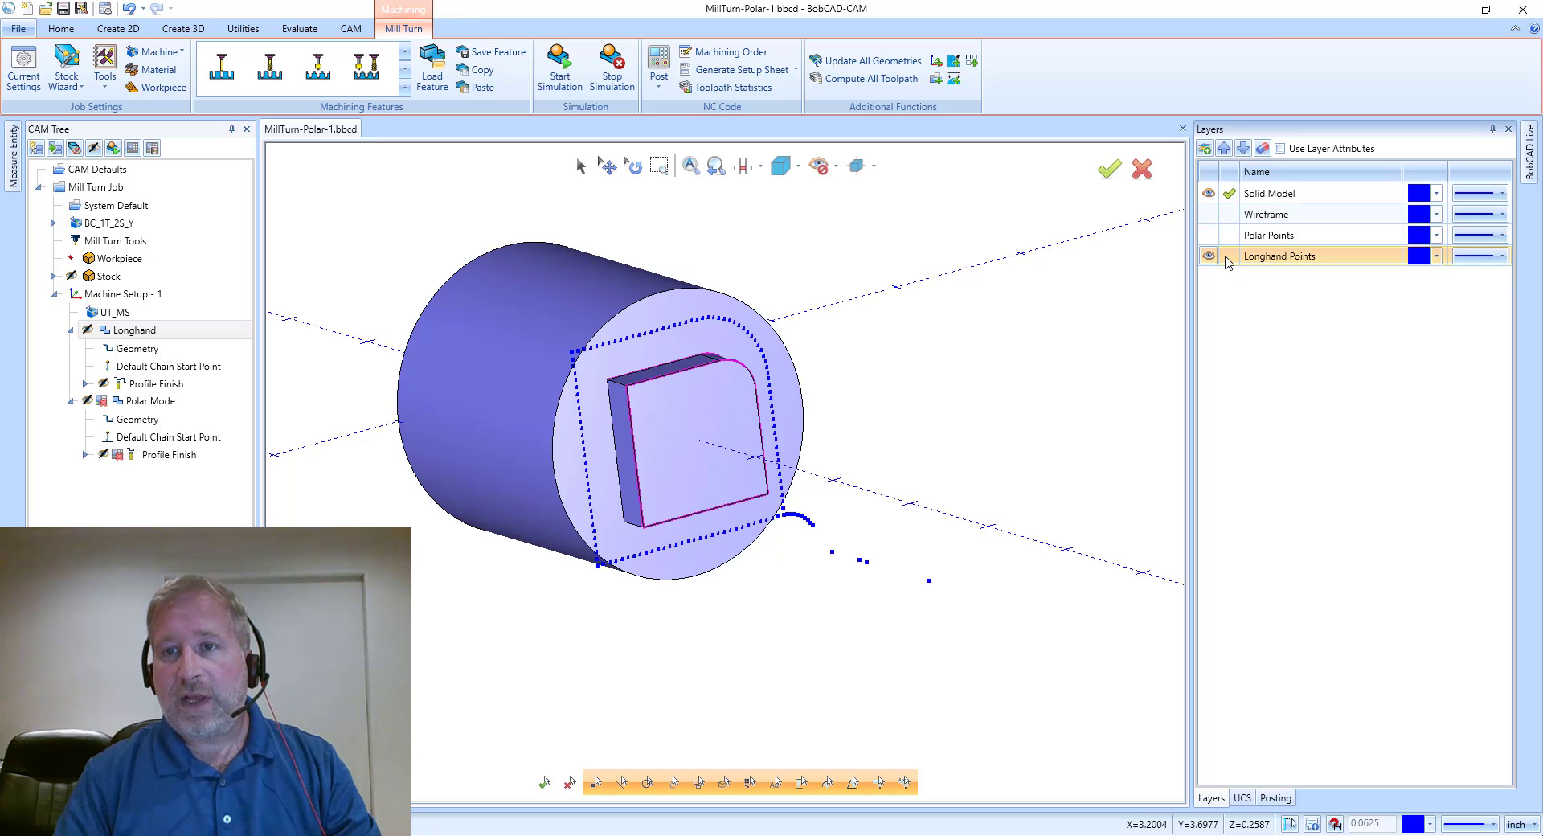
pyautogui.click(1208, 193)
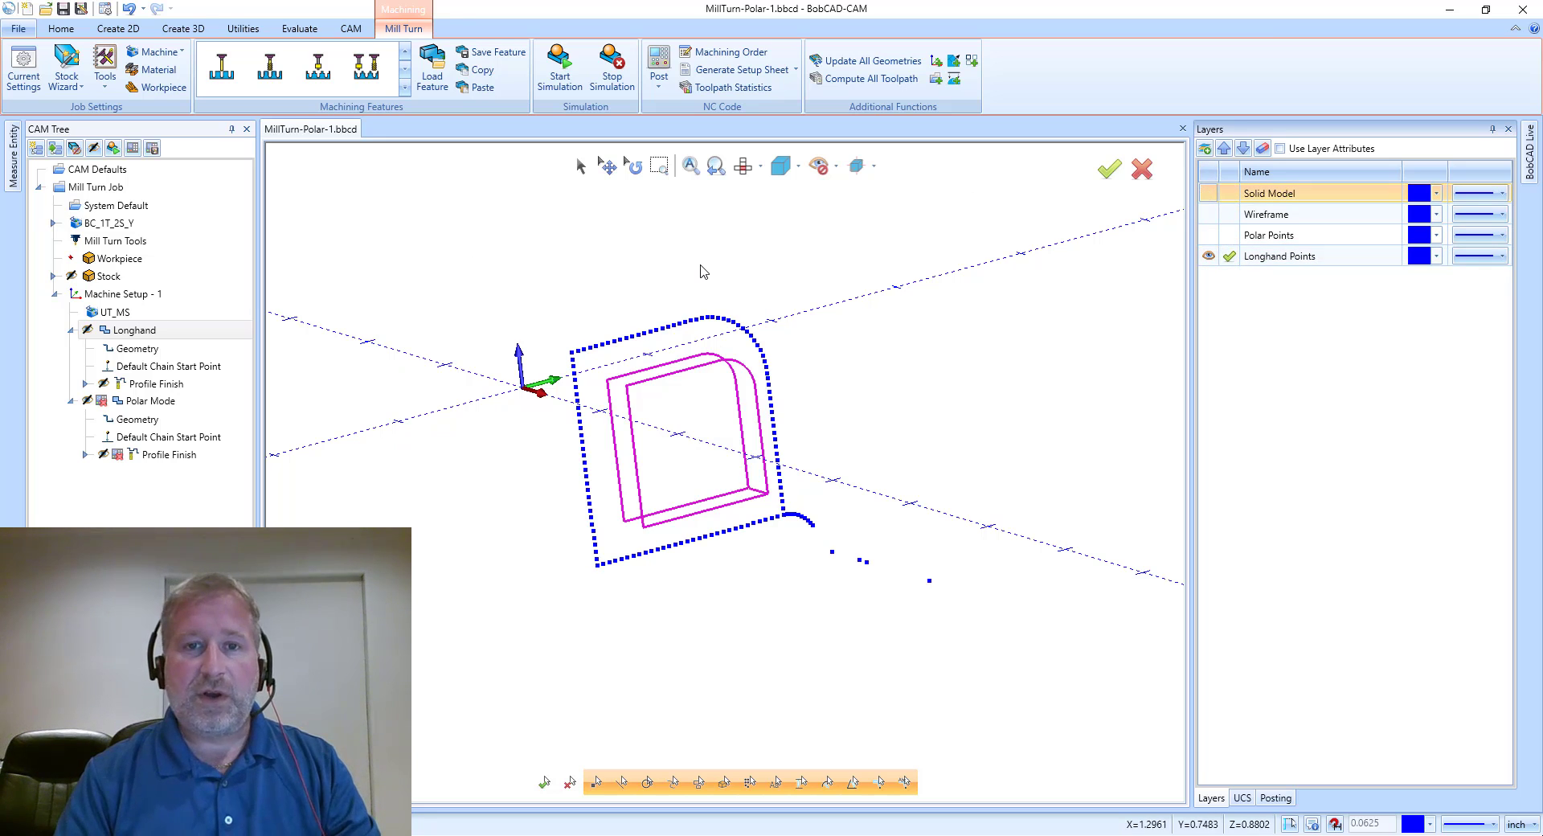
pyautogui.click(1208, 193)
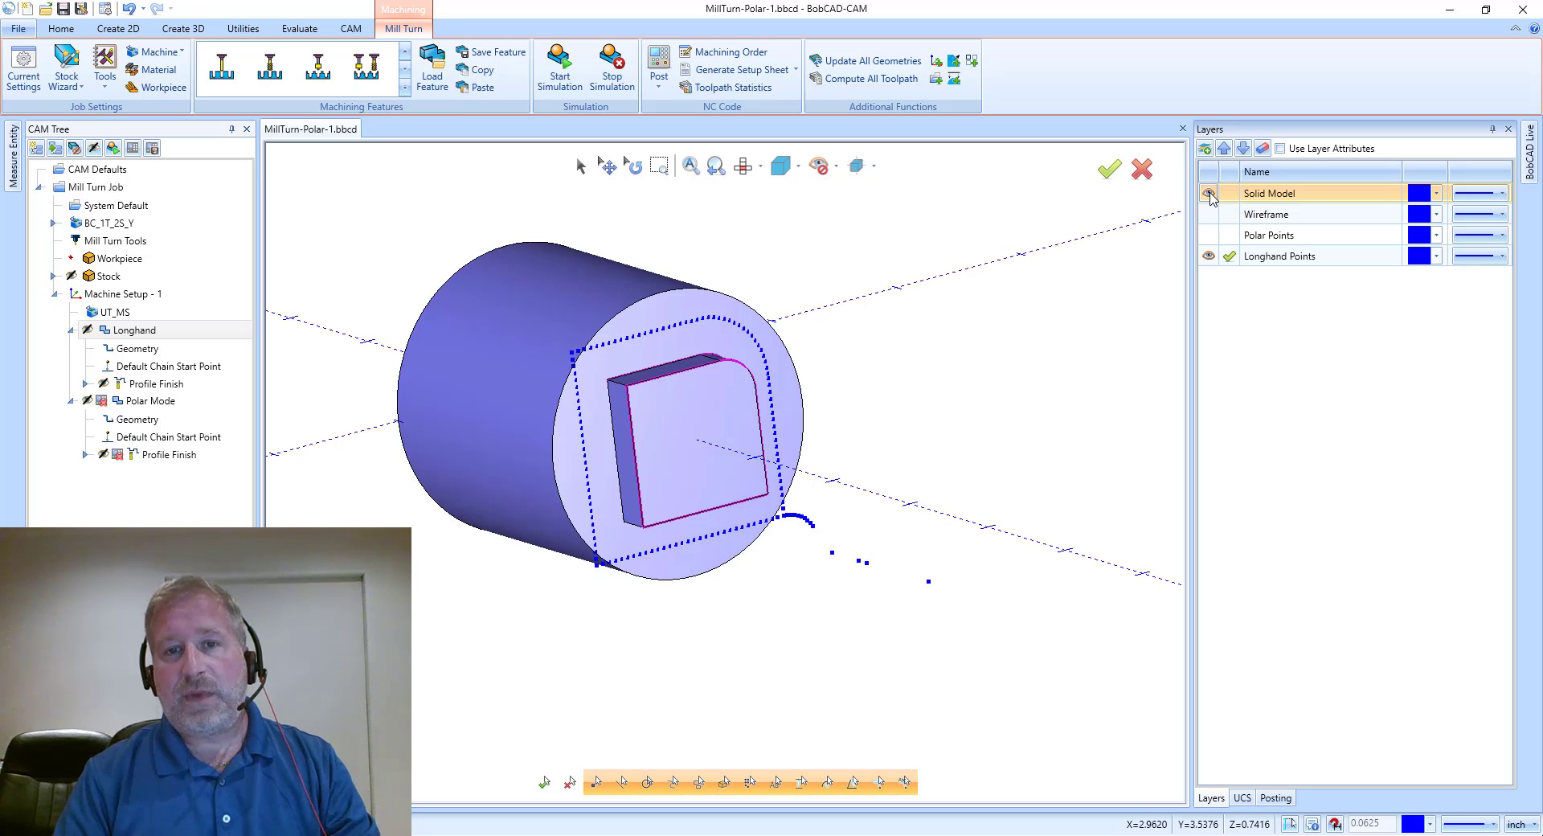
pyautogui.click(1208, 192)
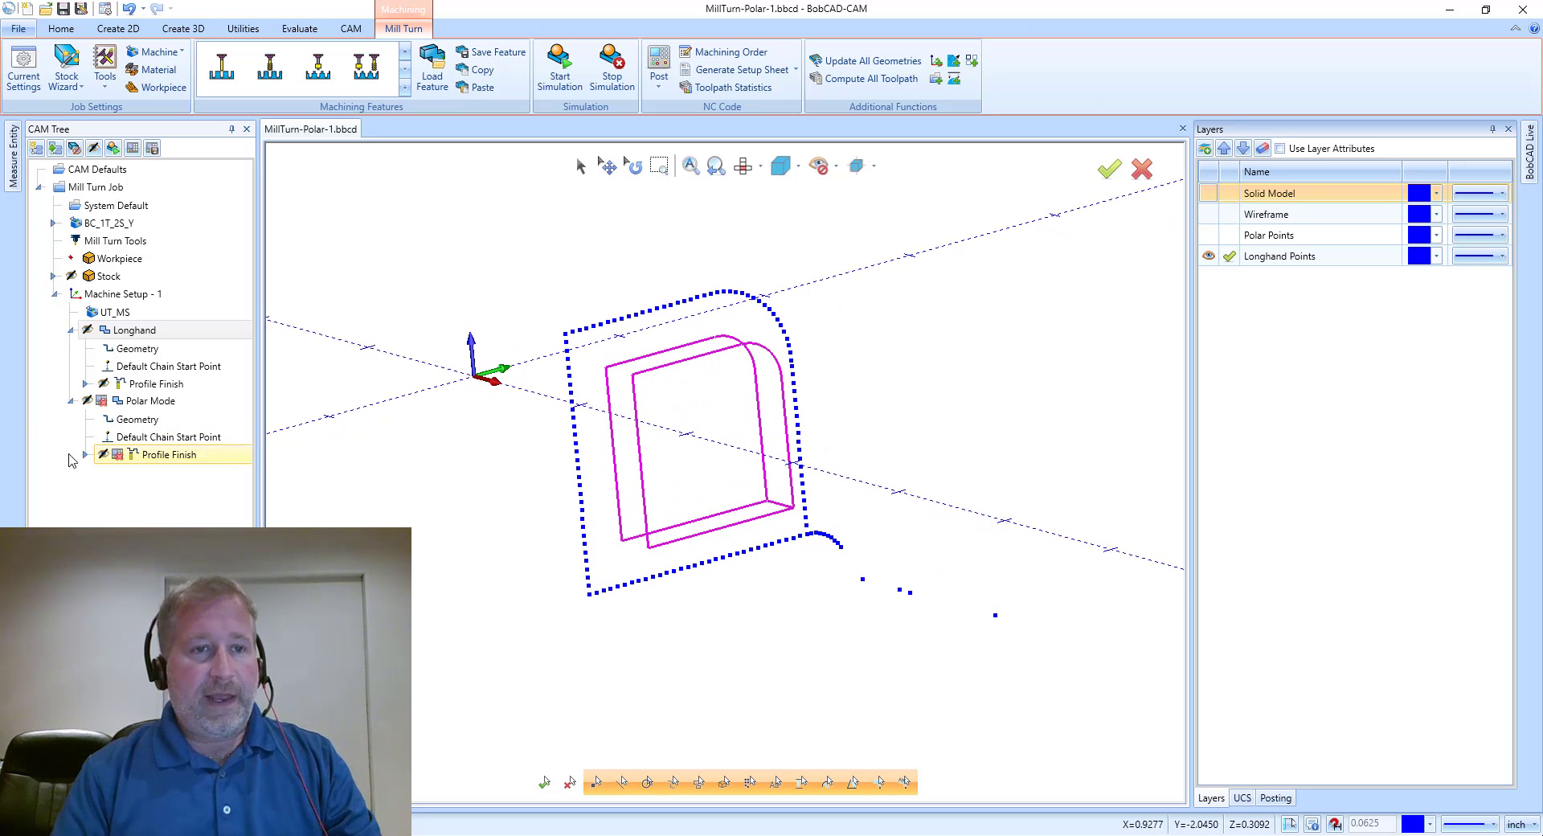
pyautogui.click(237, 385)
pyautogui.moveTo(707, 389); pyautogui.dragTo(753, 540, button='middle')
pyautogui.scroll(5, 753, 540)
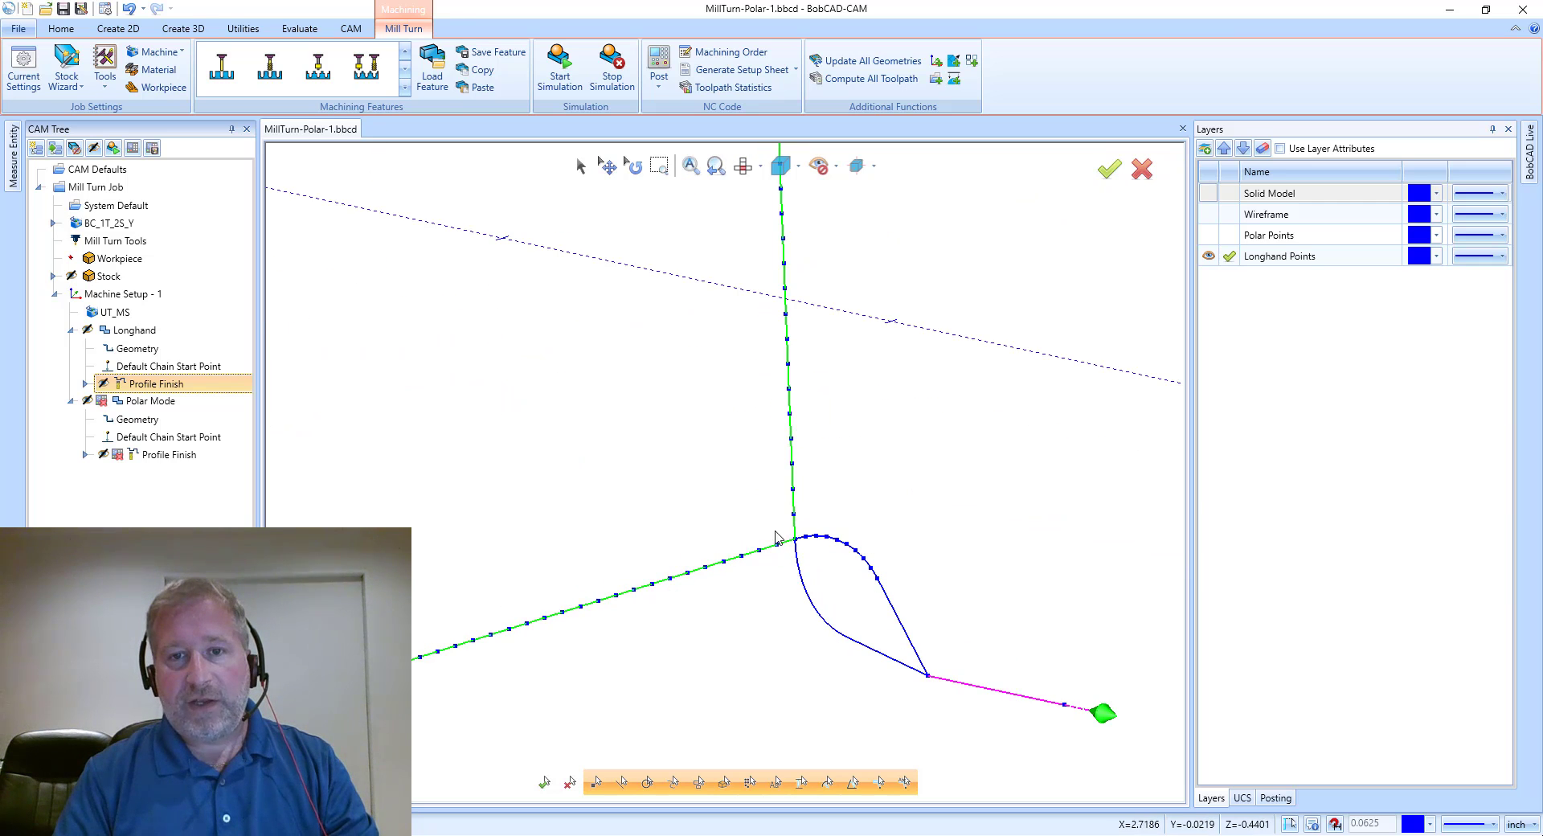
pyautogui.scroll(-3, 787, 528)
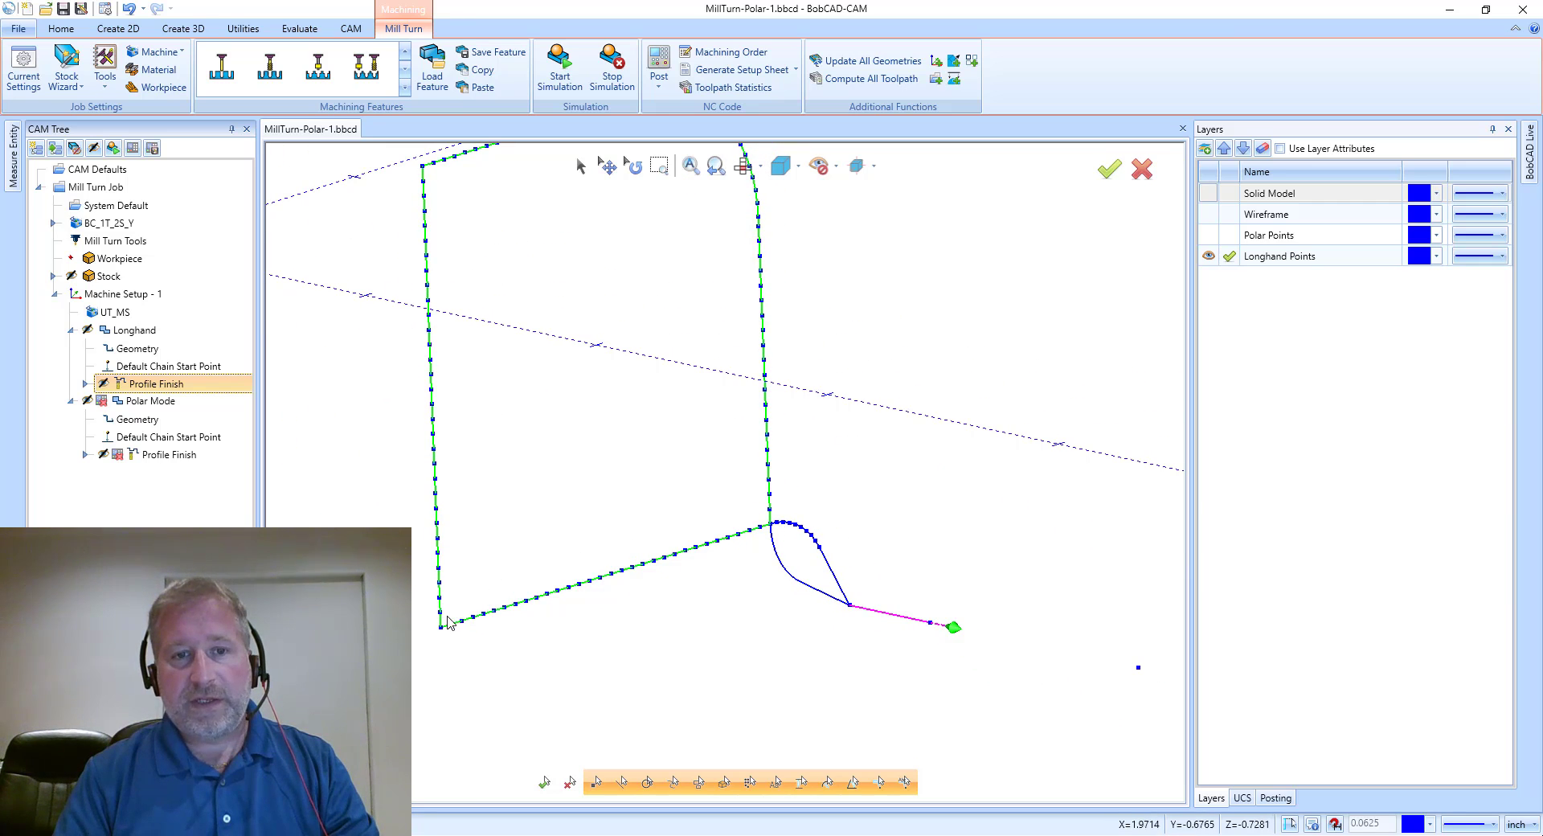
pyautogui.moveTo(443, 549); pyautogui.dragTo(441, 538, button='middle')
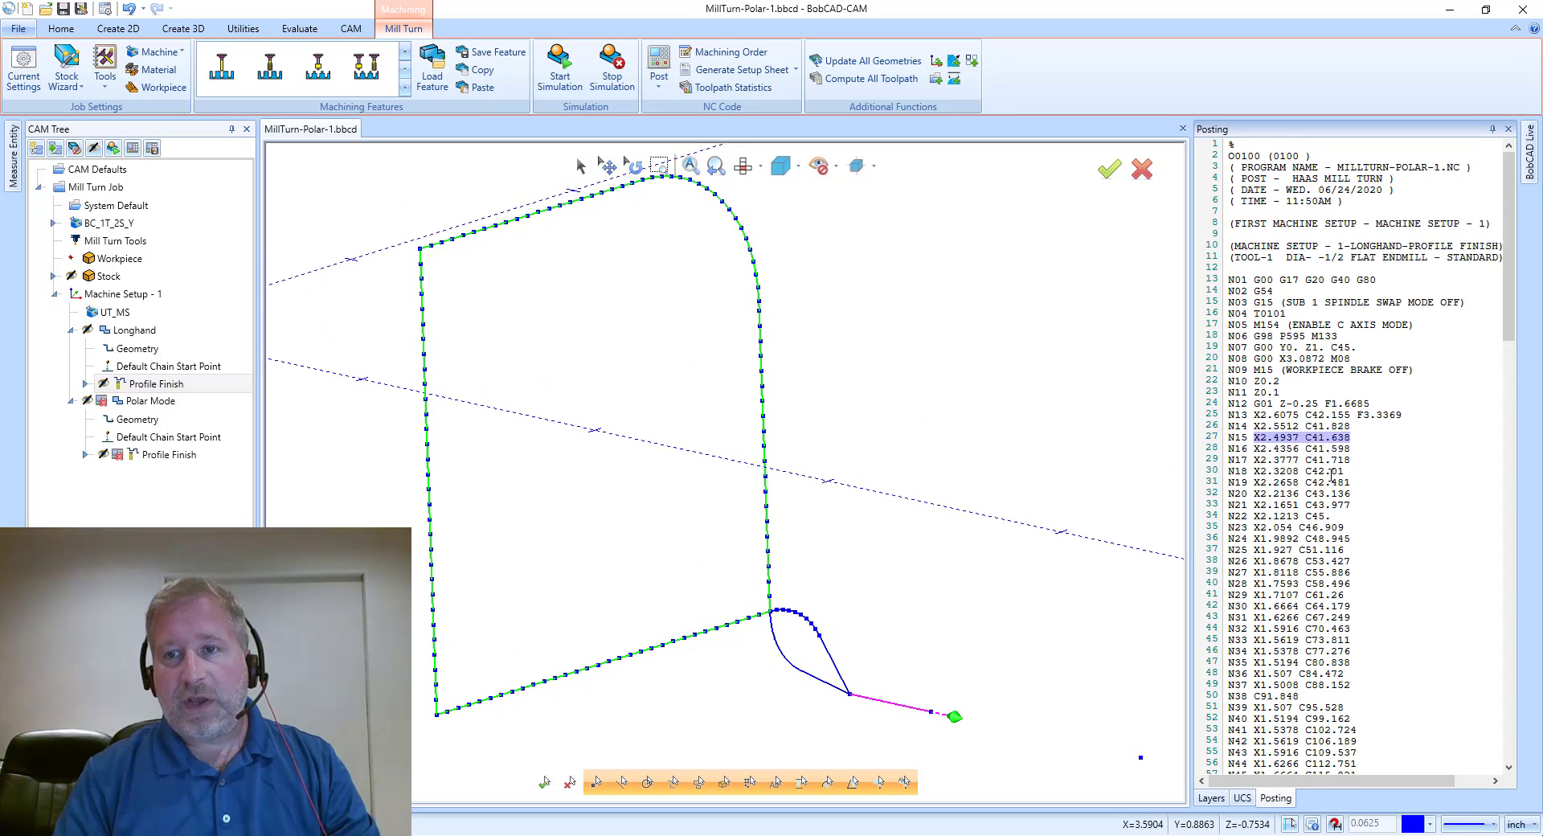
# Step: Mark NC lines N17–N36, then switch to the Polar Points layer with Solid Model shown
pyautogui.moveTo(1323, 459); pyautogui.dragTo(1332, 671)
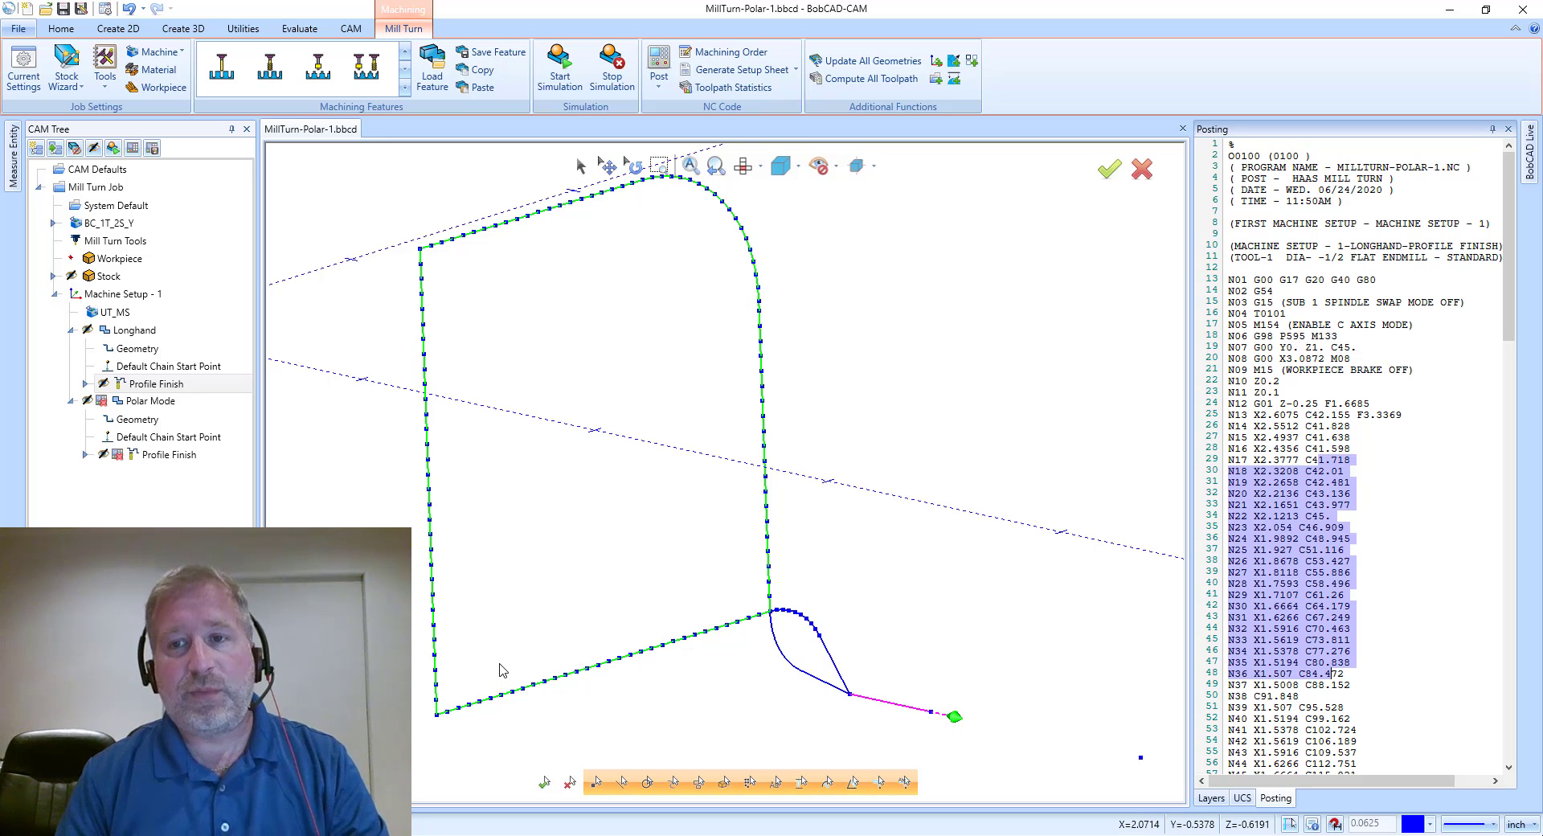
pyautogui.click(1297, 435)
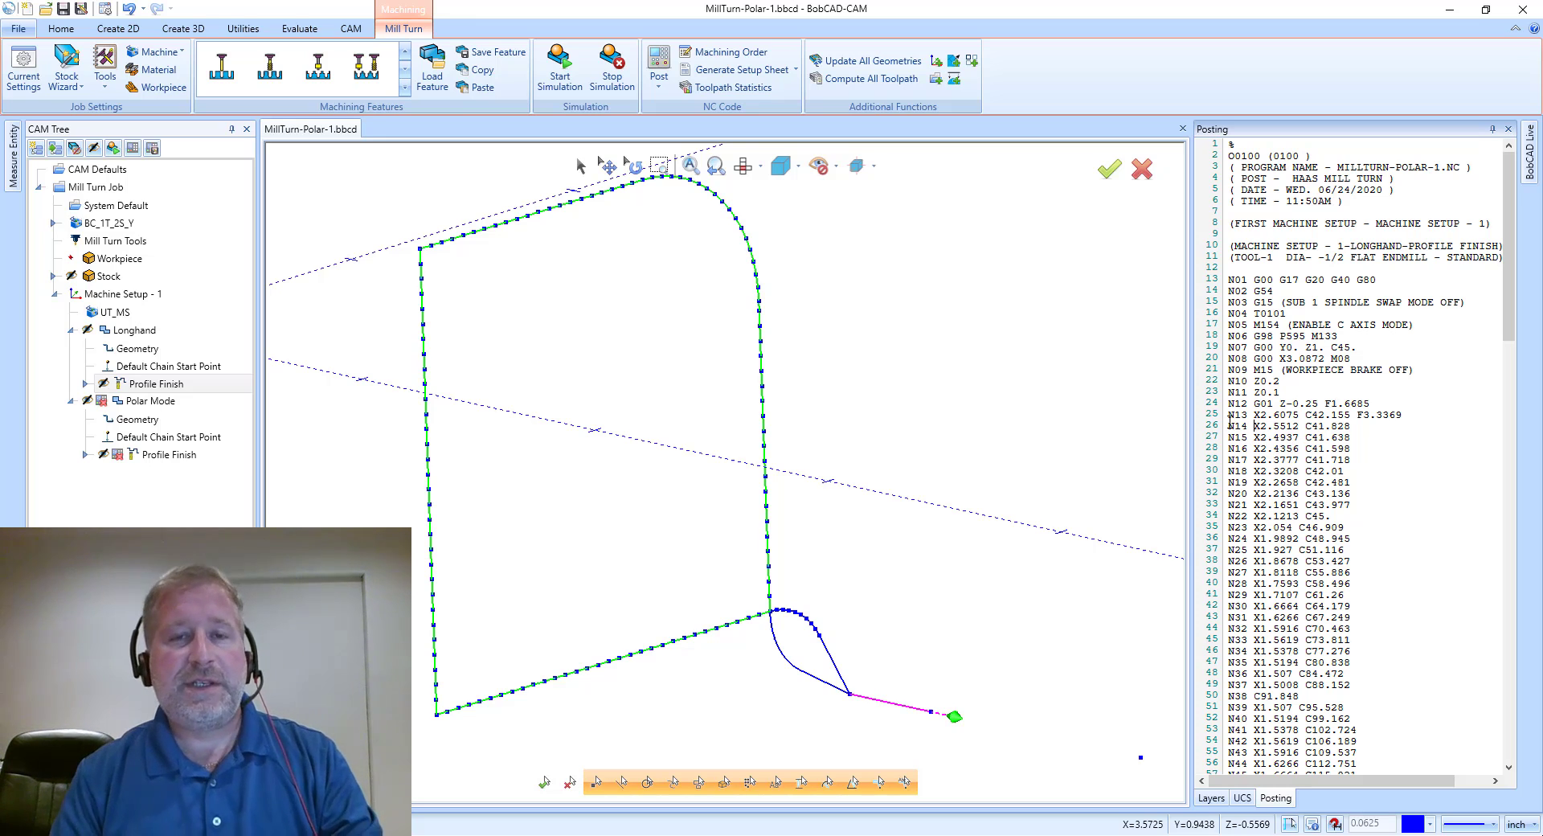
pyautogui.click(1211, 797)
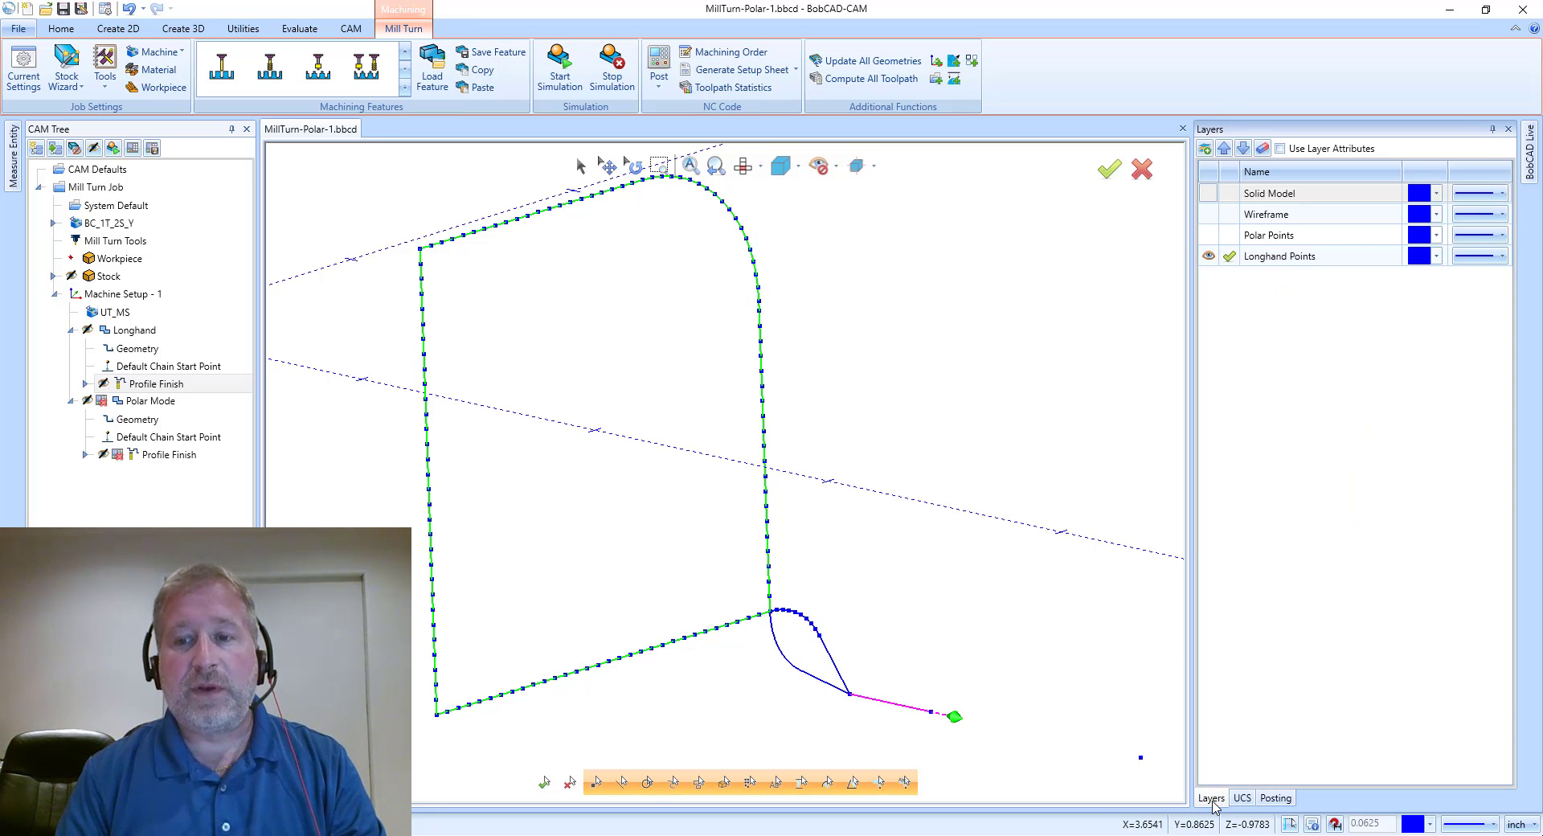
pyautogui.click(1228, 237)
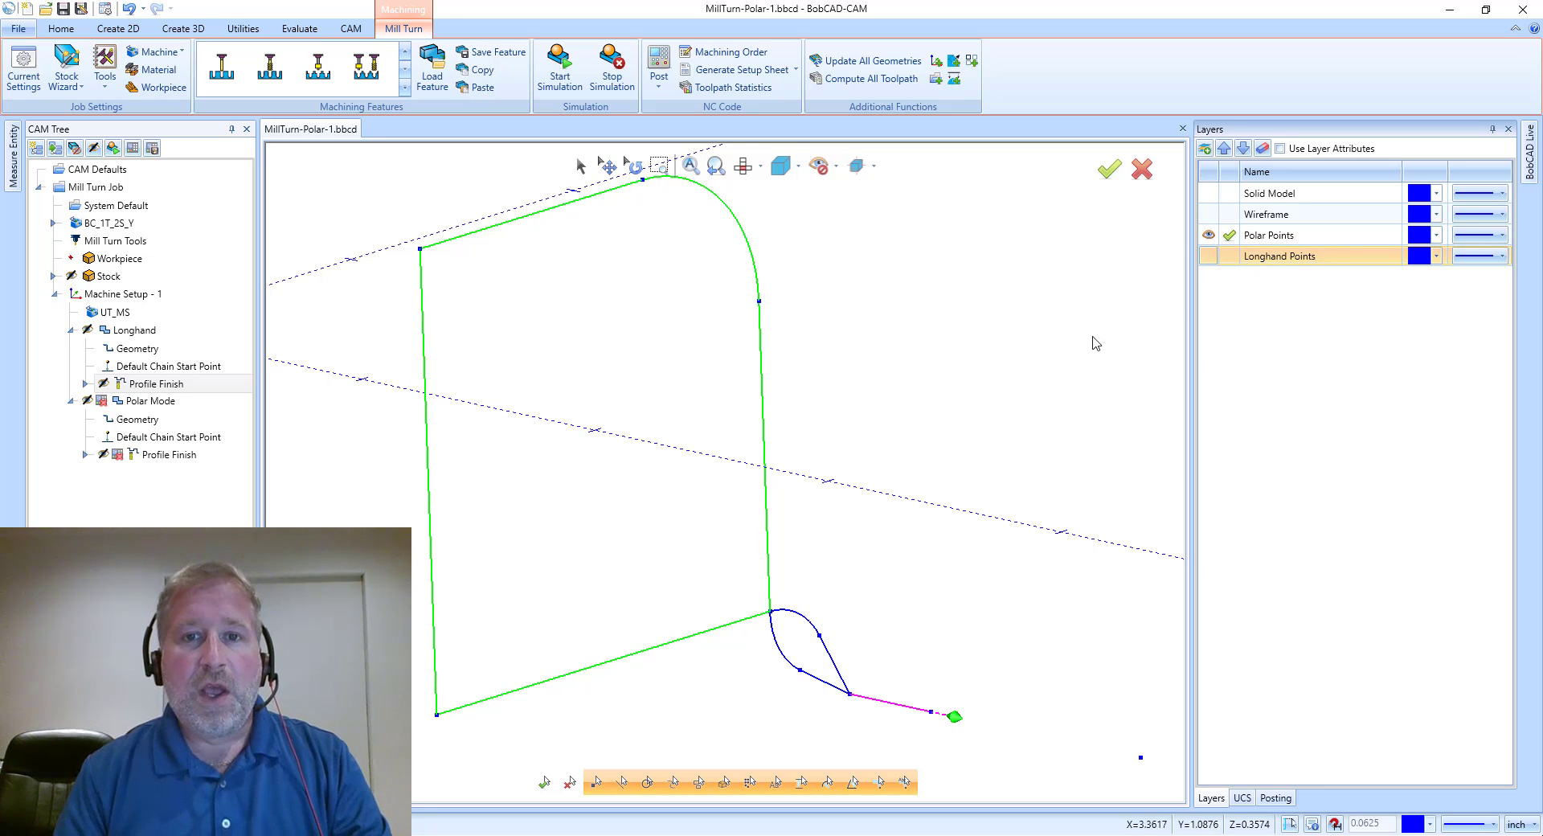
pyautogui.click(1210, 194)
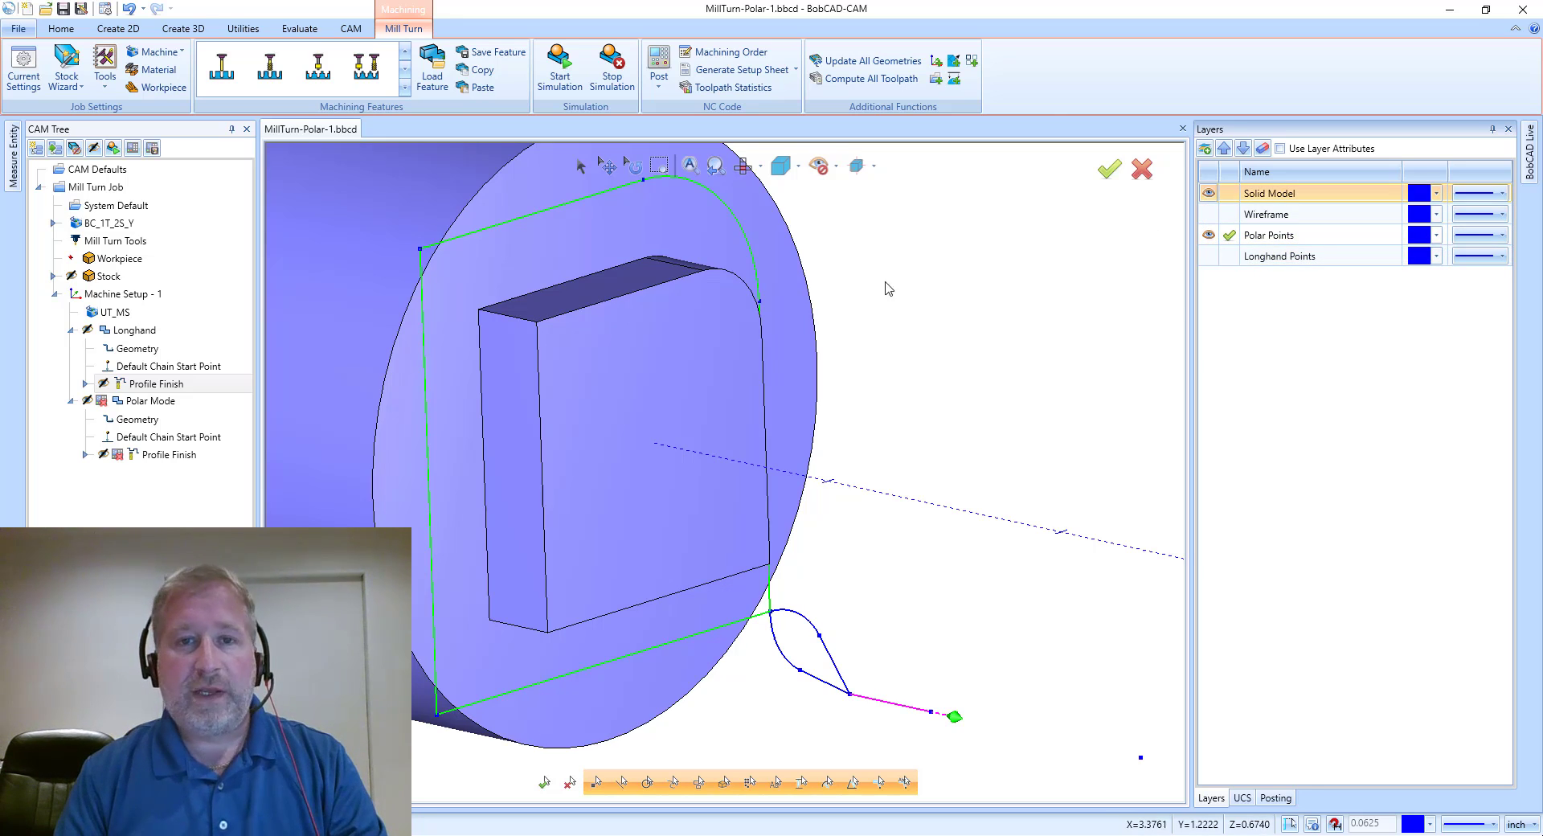
# Step: Recompute all toolpaths for the Longhand feature, then select Polar Mode and dismiss its menu
pyautogui.rightClick(135, 336)
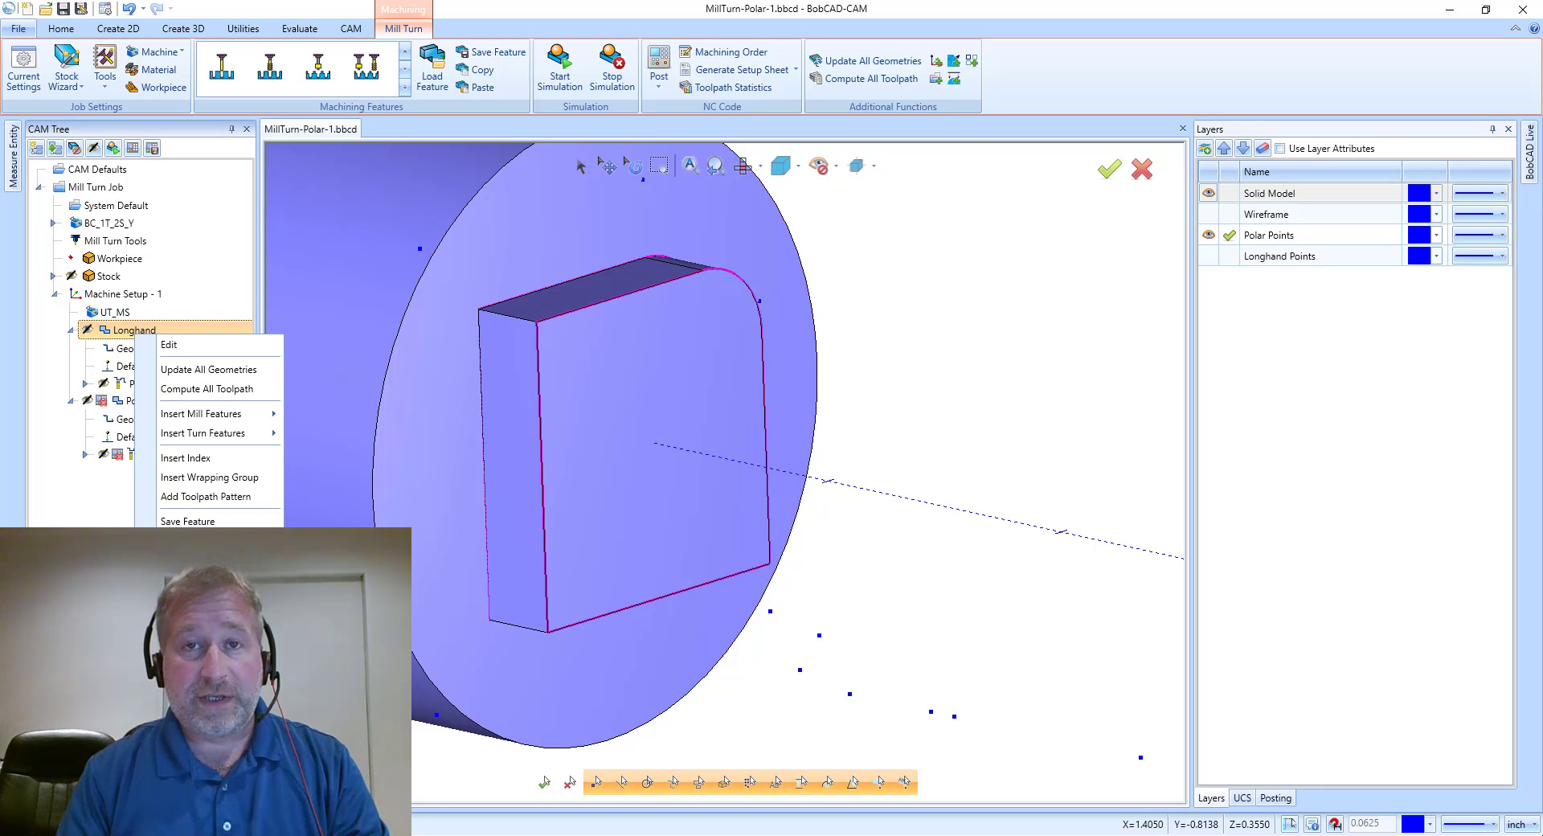
pyautogui.click(206, 388)
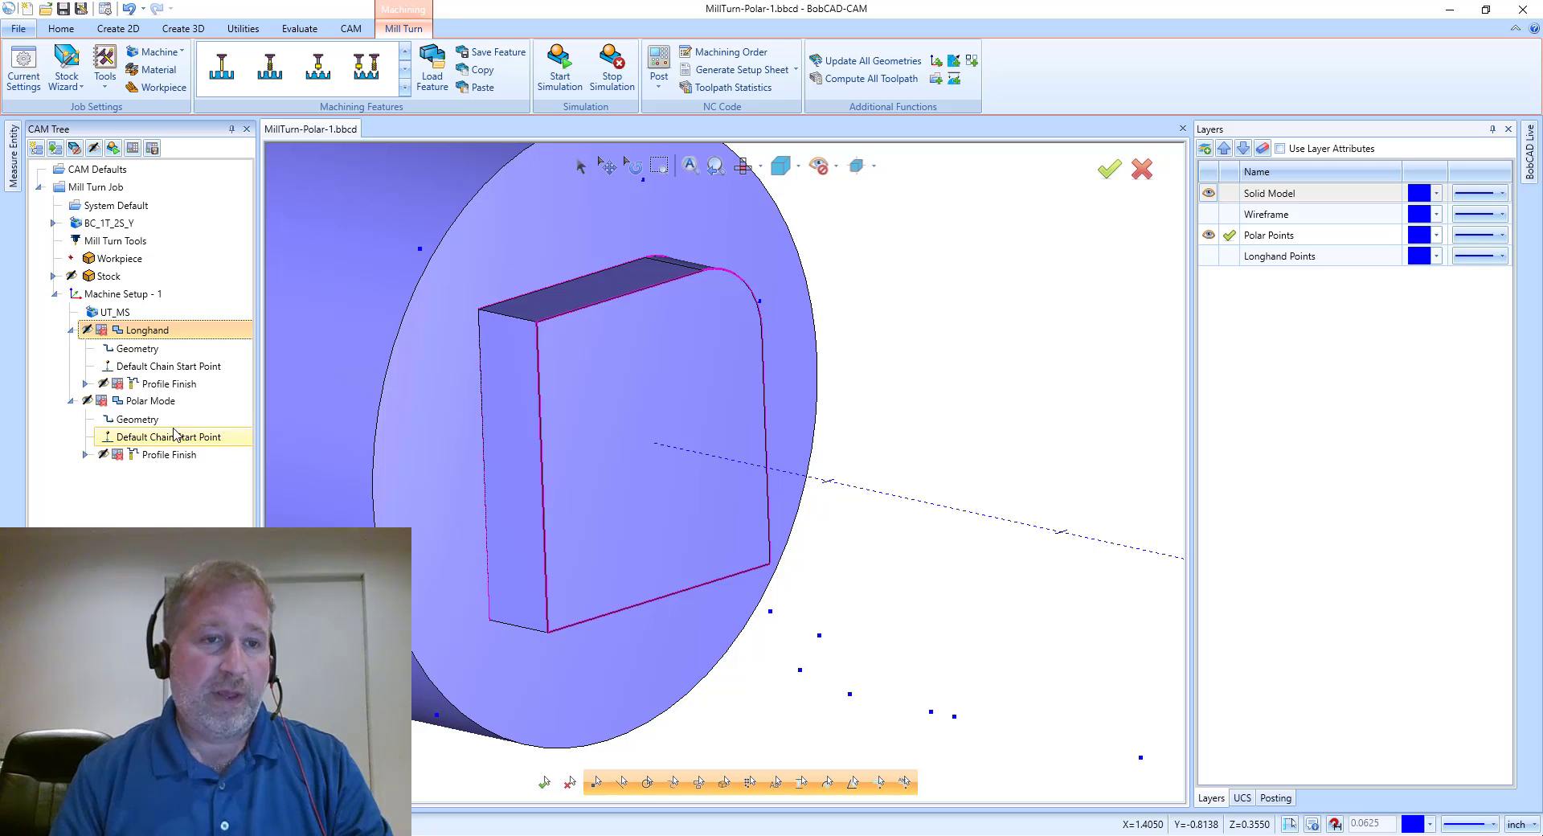
pyautogui.click(155, 402)
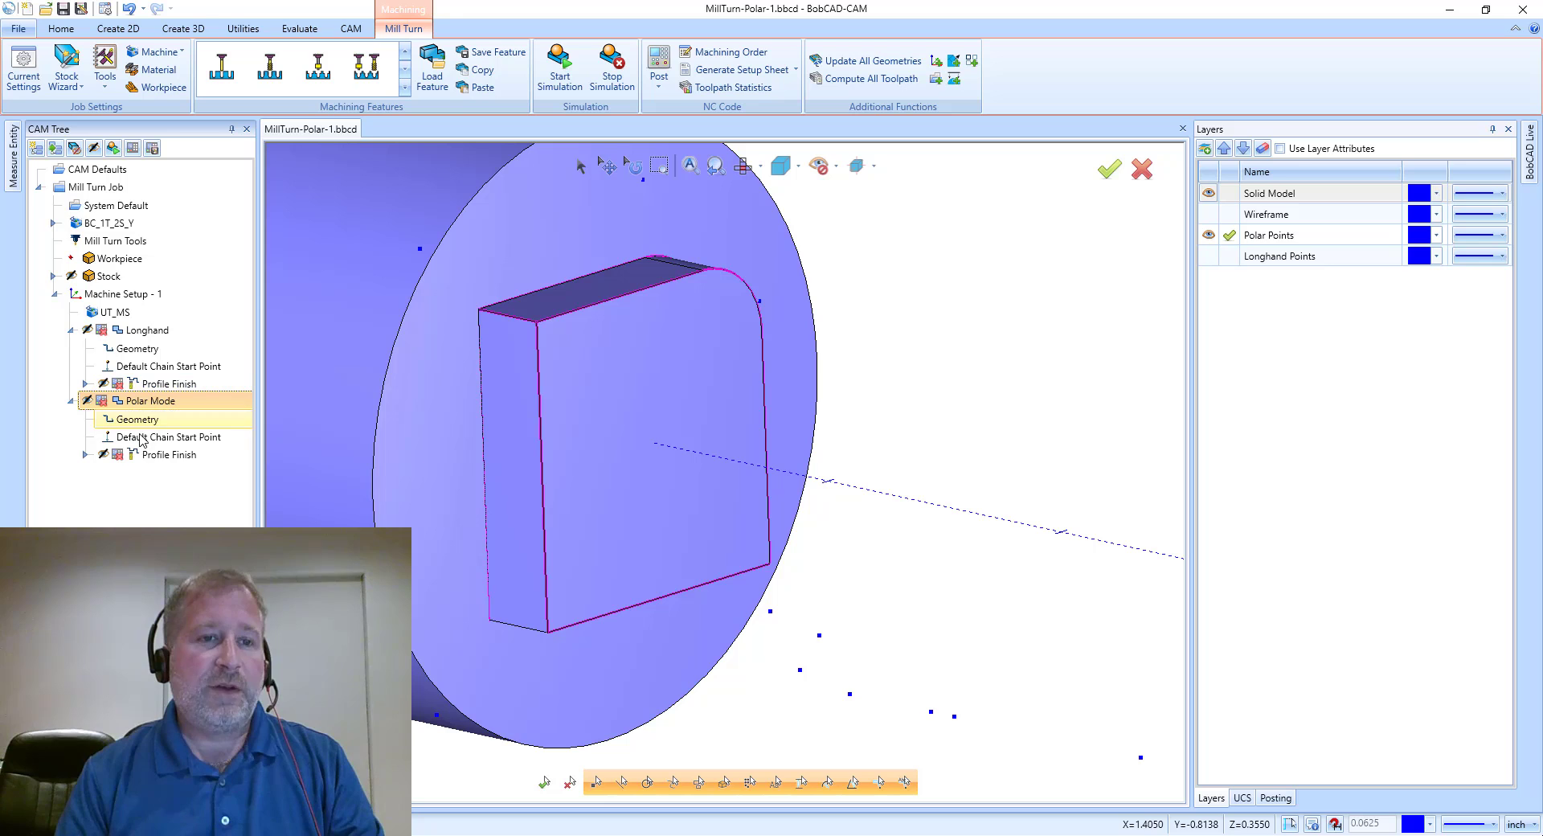
pyautogui.rightClick(147, 403)
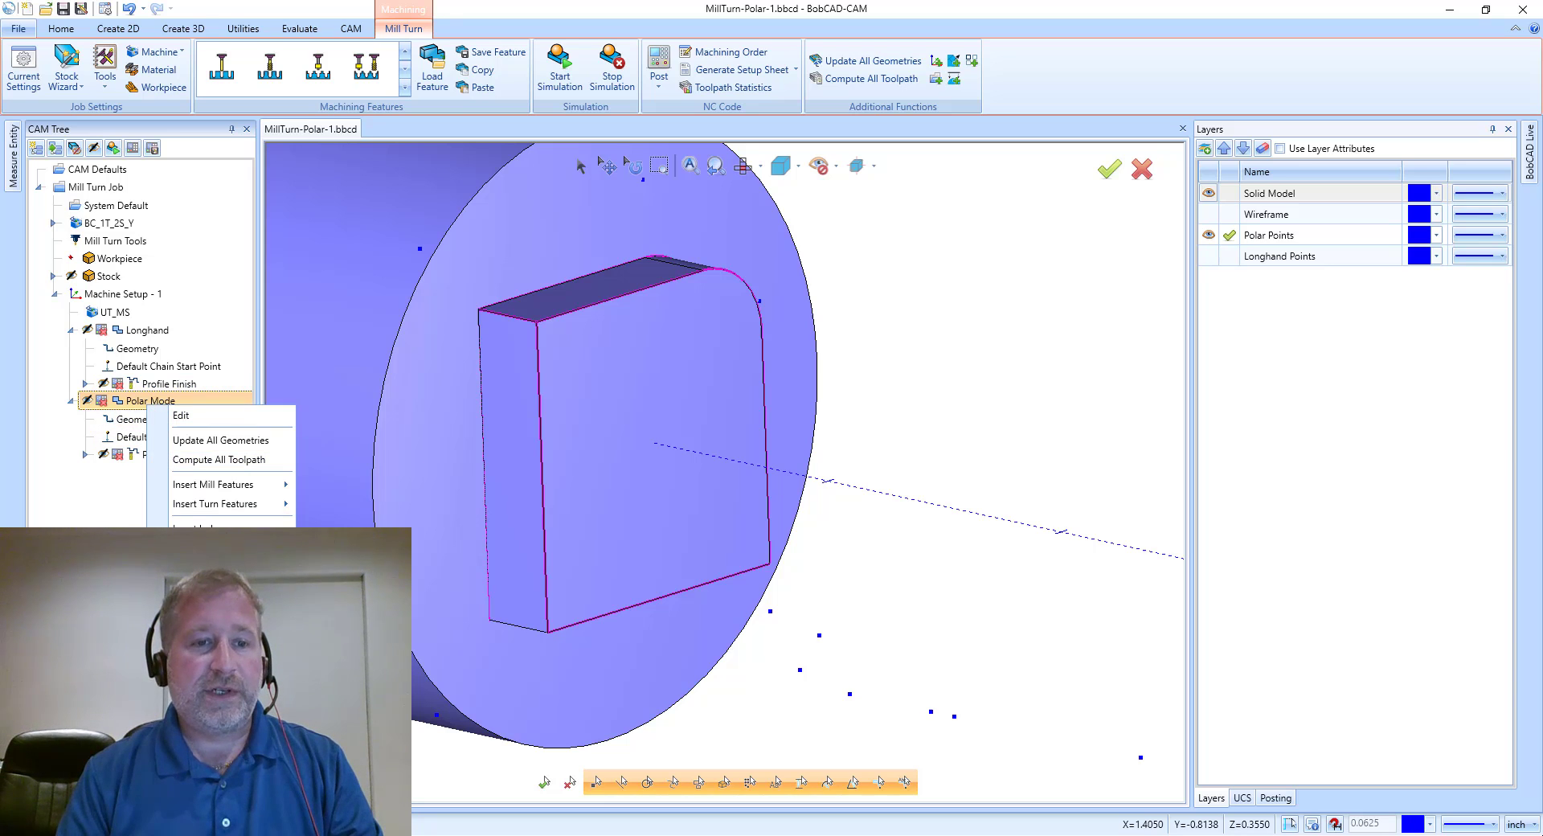
pyautogui.press('Escape')
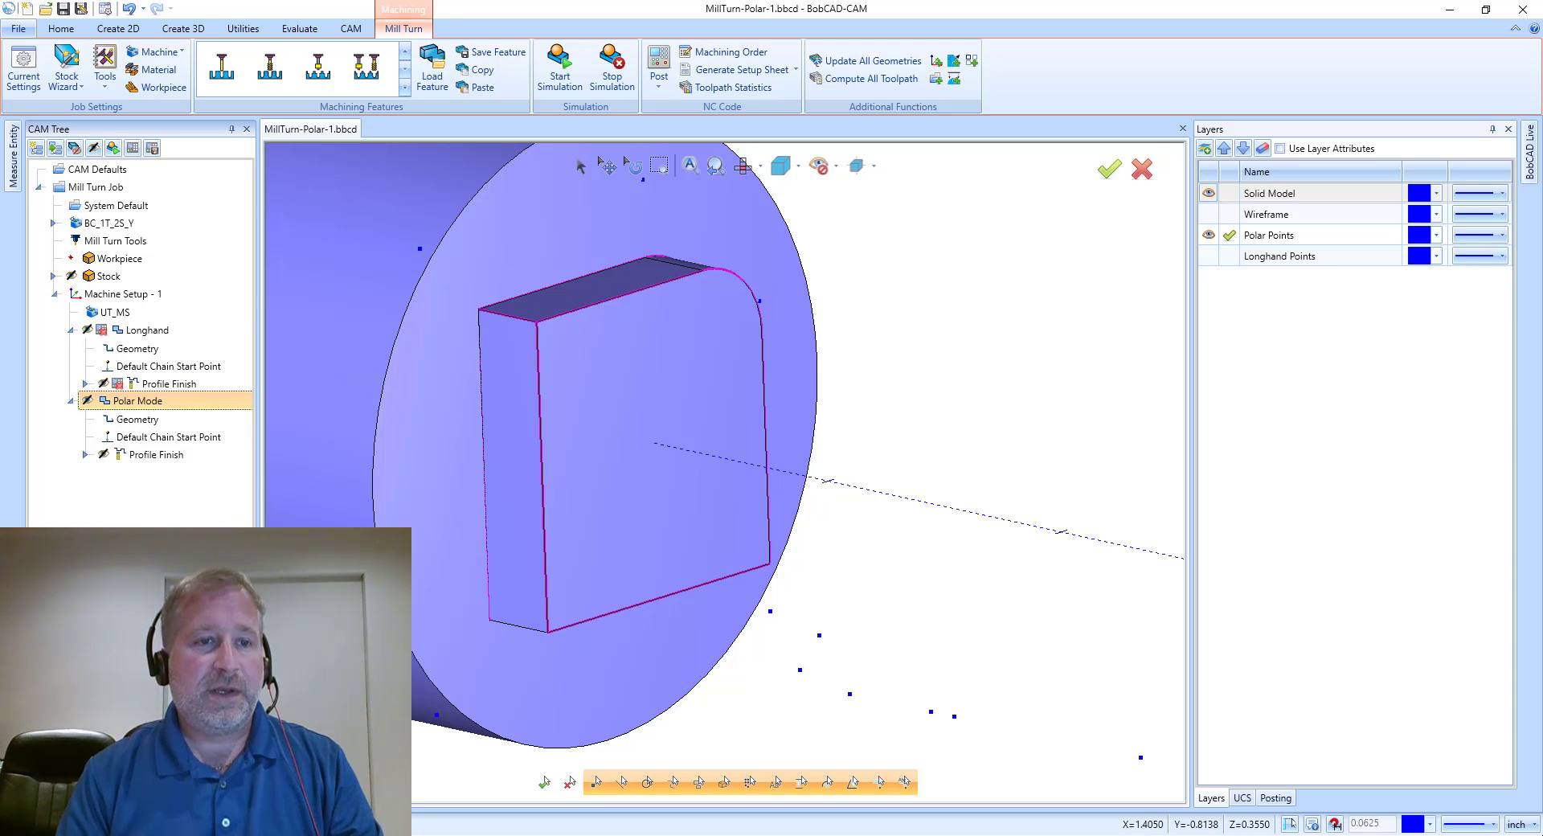
# Step: Post the NC program and highlight the X2.183 Y-1.0915 coordinates on line N13
pyautogui.click(133, 148)
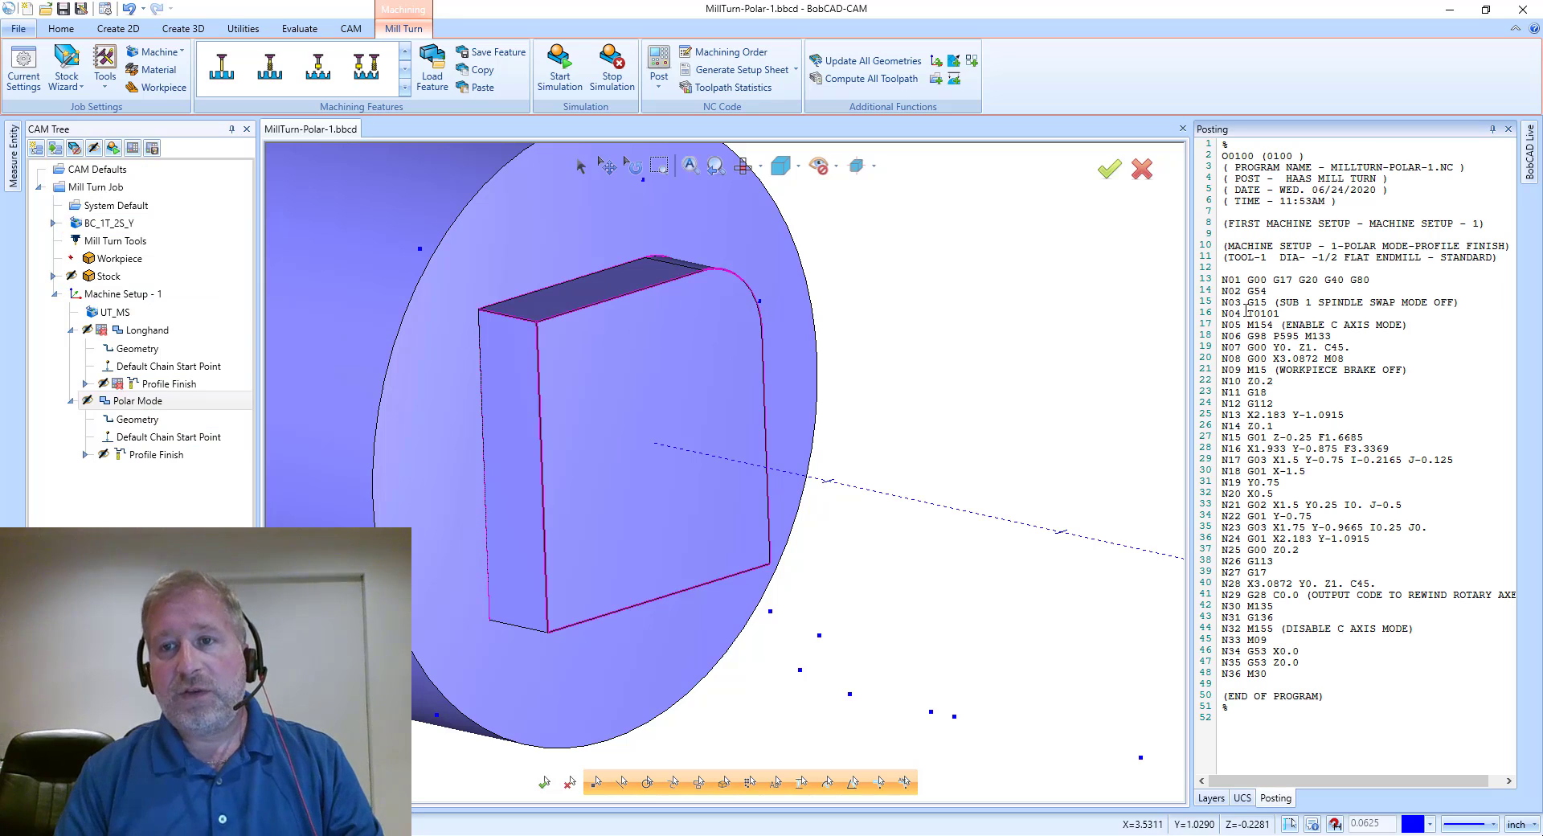
pyautogui.moveTo(1228, 267); pyautogui.dragTo(1326, 691)
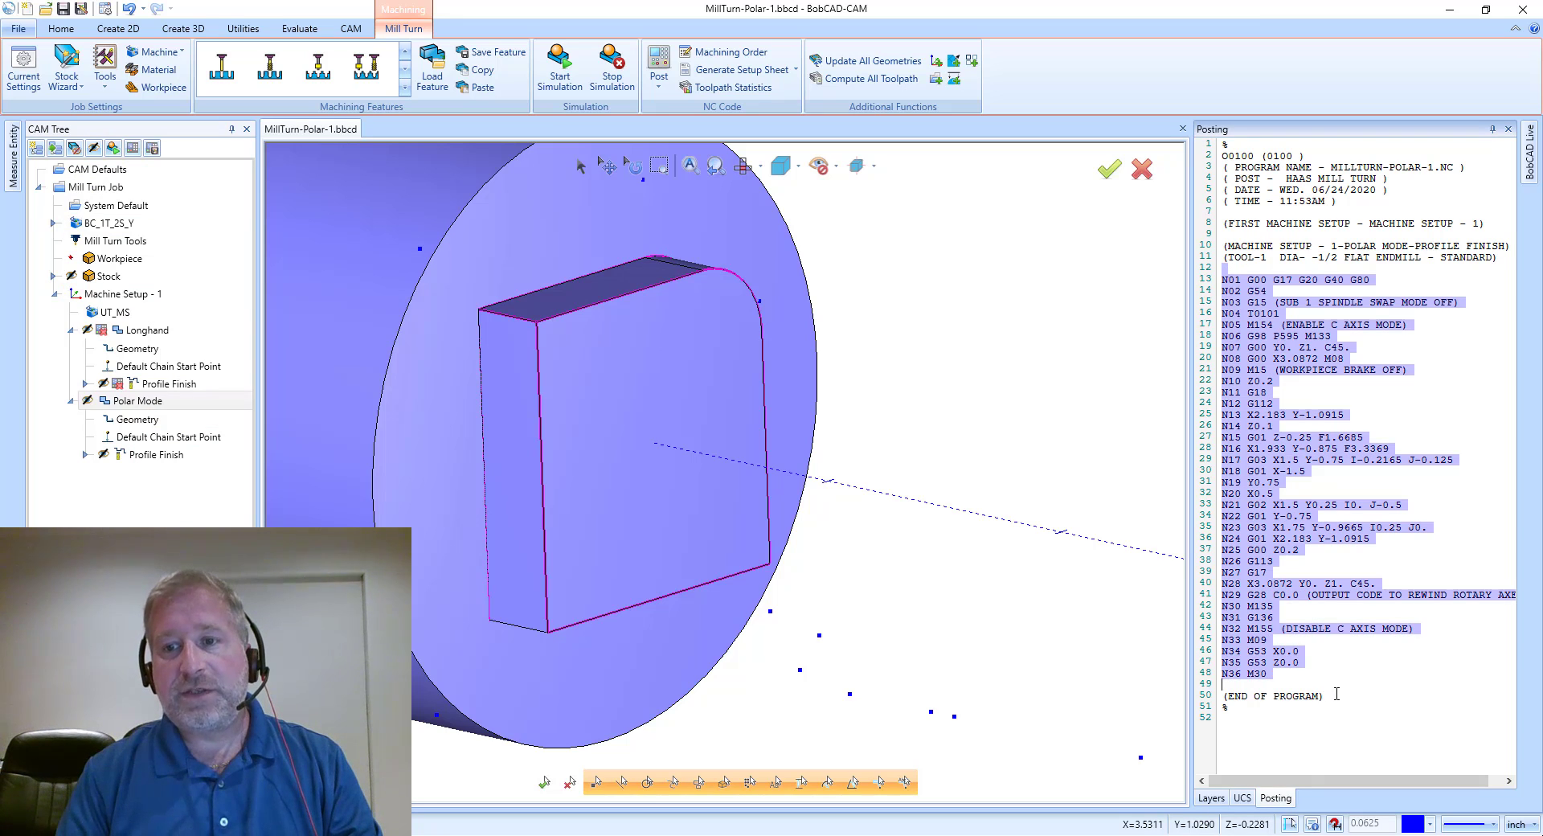
pyautogui.click(1337, 695)
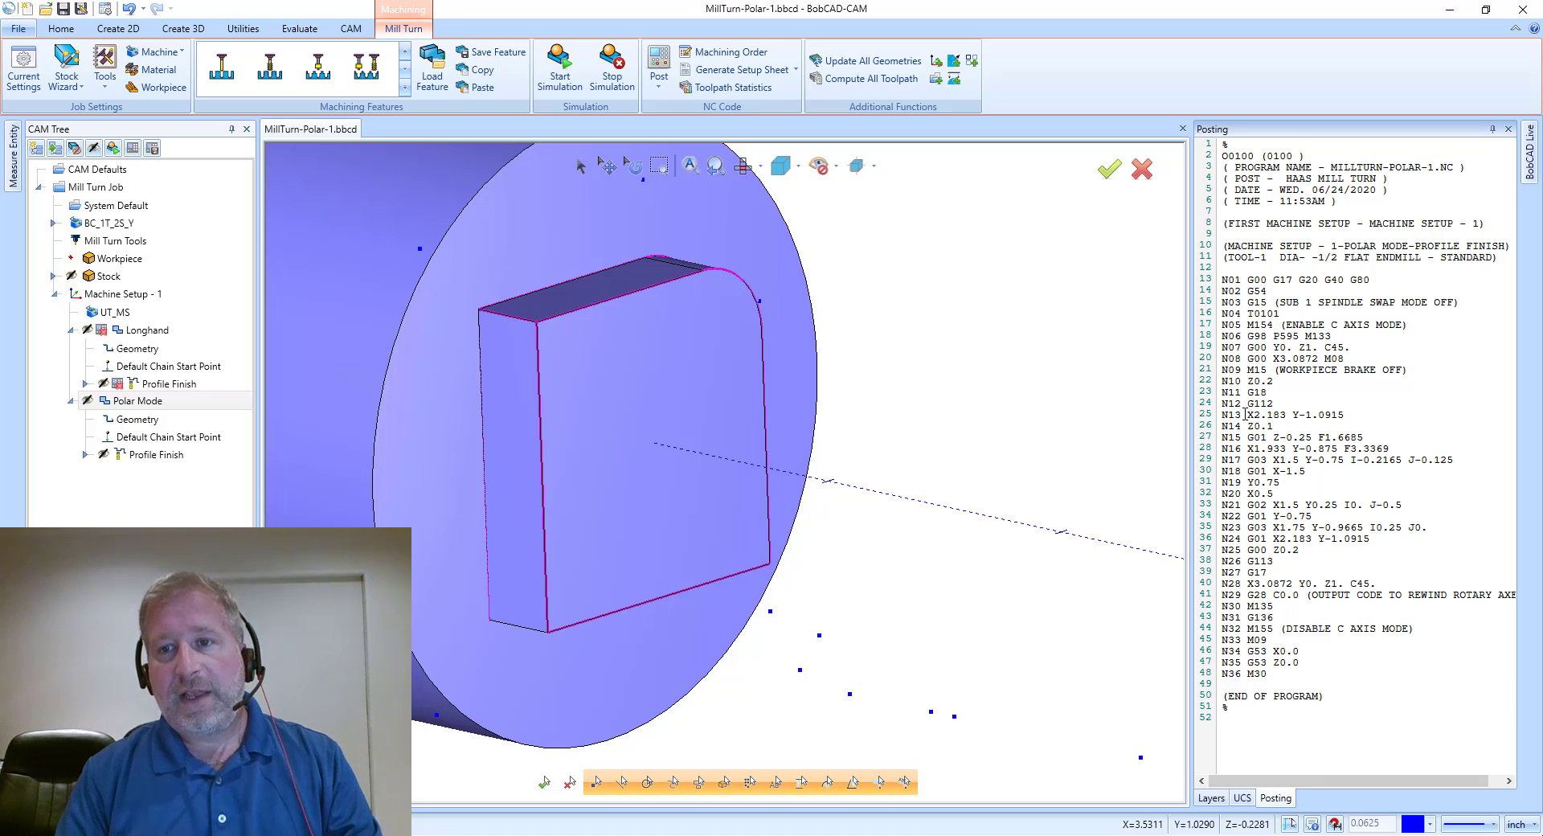
pyautogui.moveTo(1244, 415); pyautogui.dragTo(1347, 415)
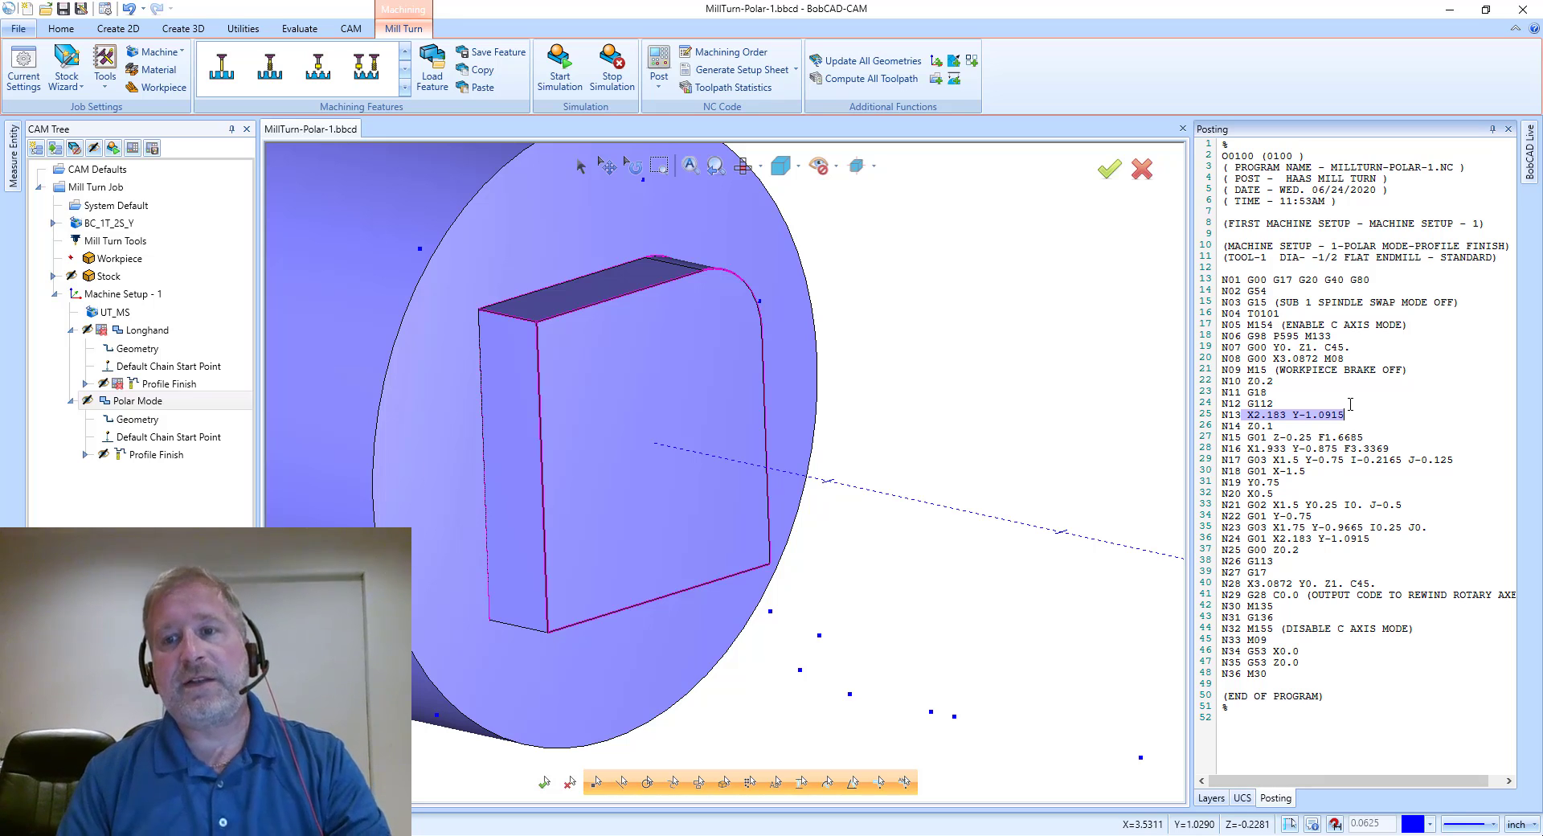
pyautogui.click(1273, 426)
pyautogui.moveTo(1248, 415); pyautogui.dragTo(1337, 448)
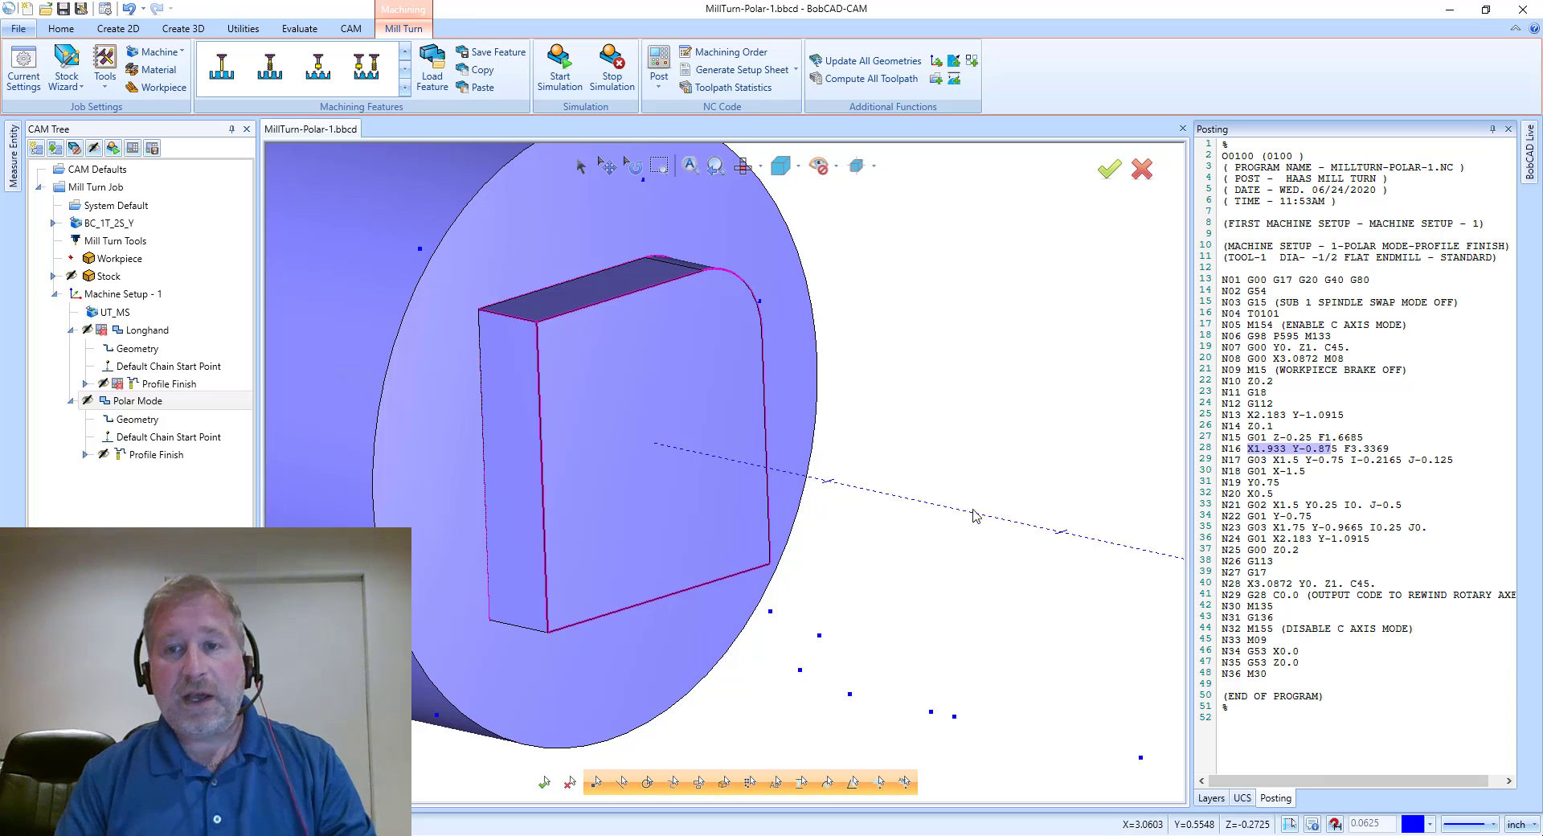
# Step: Hide the Solid Model layer and display the Polar Mode Profile Finish toolpath on the wireframe
pyautogui.click(1211, 797)
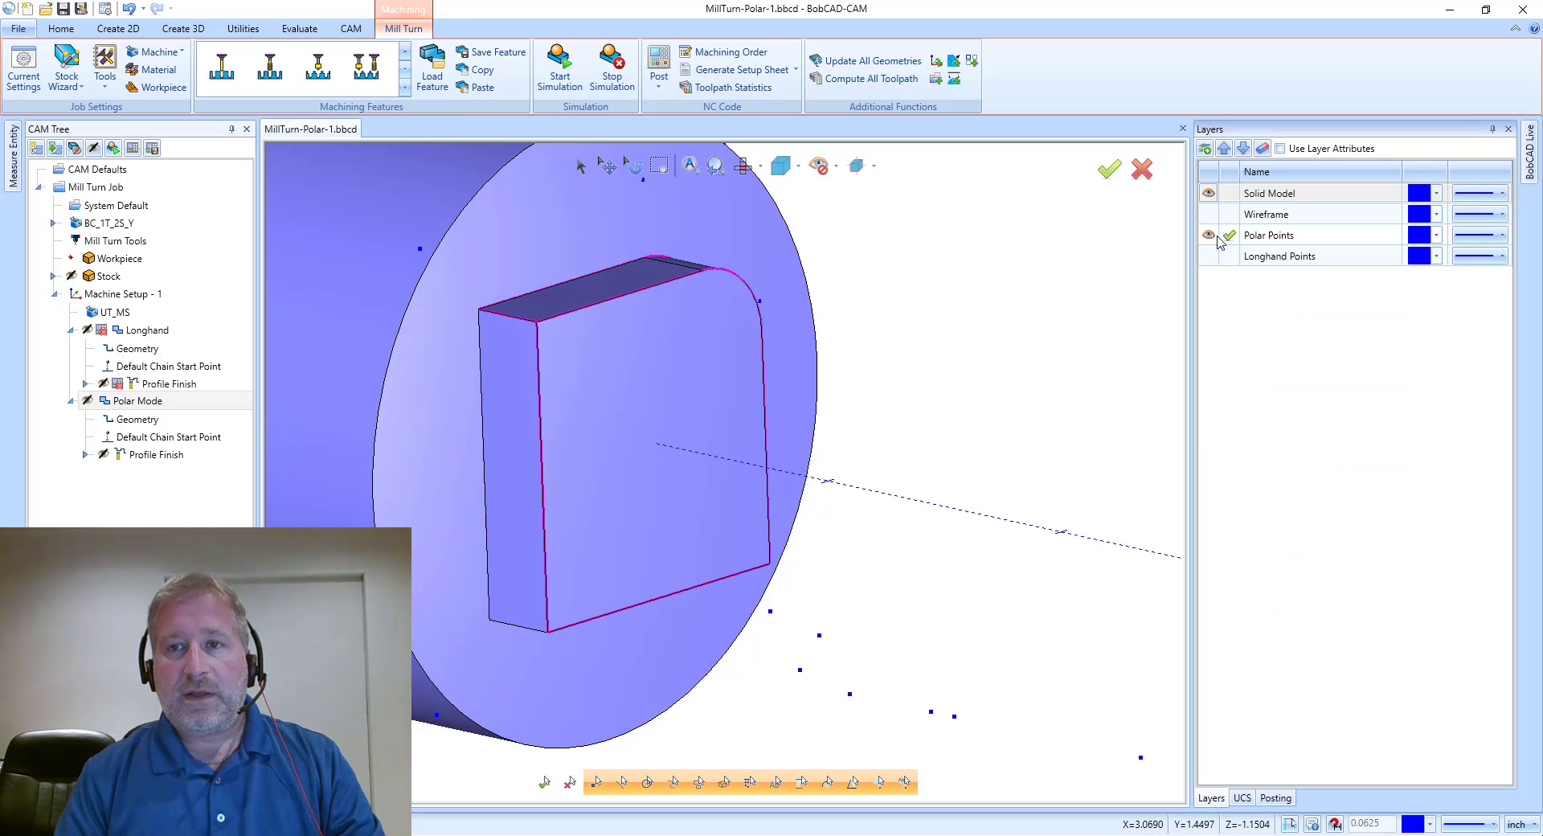
pyautogui.click(1210, 195)
pyautogui.moveTo(729, 382); pyautogui.dragTo(696, 351, button='middle')
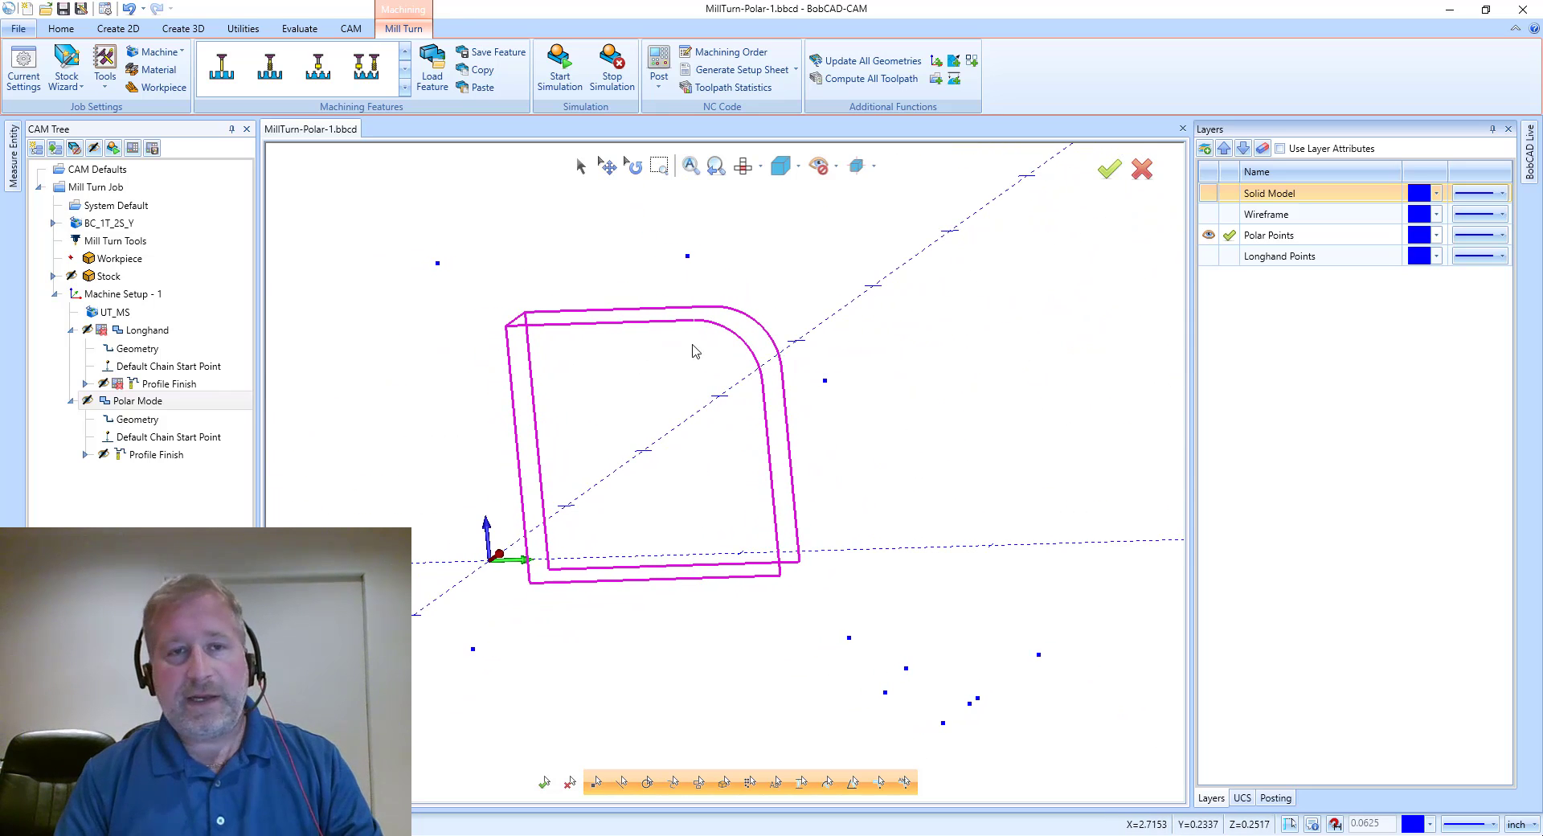
pyautogui.click(139, 455)
pyautogui.moveTo(593, 384); pyautogui.dragTo(592, 385, button='middle')
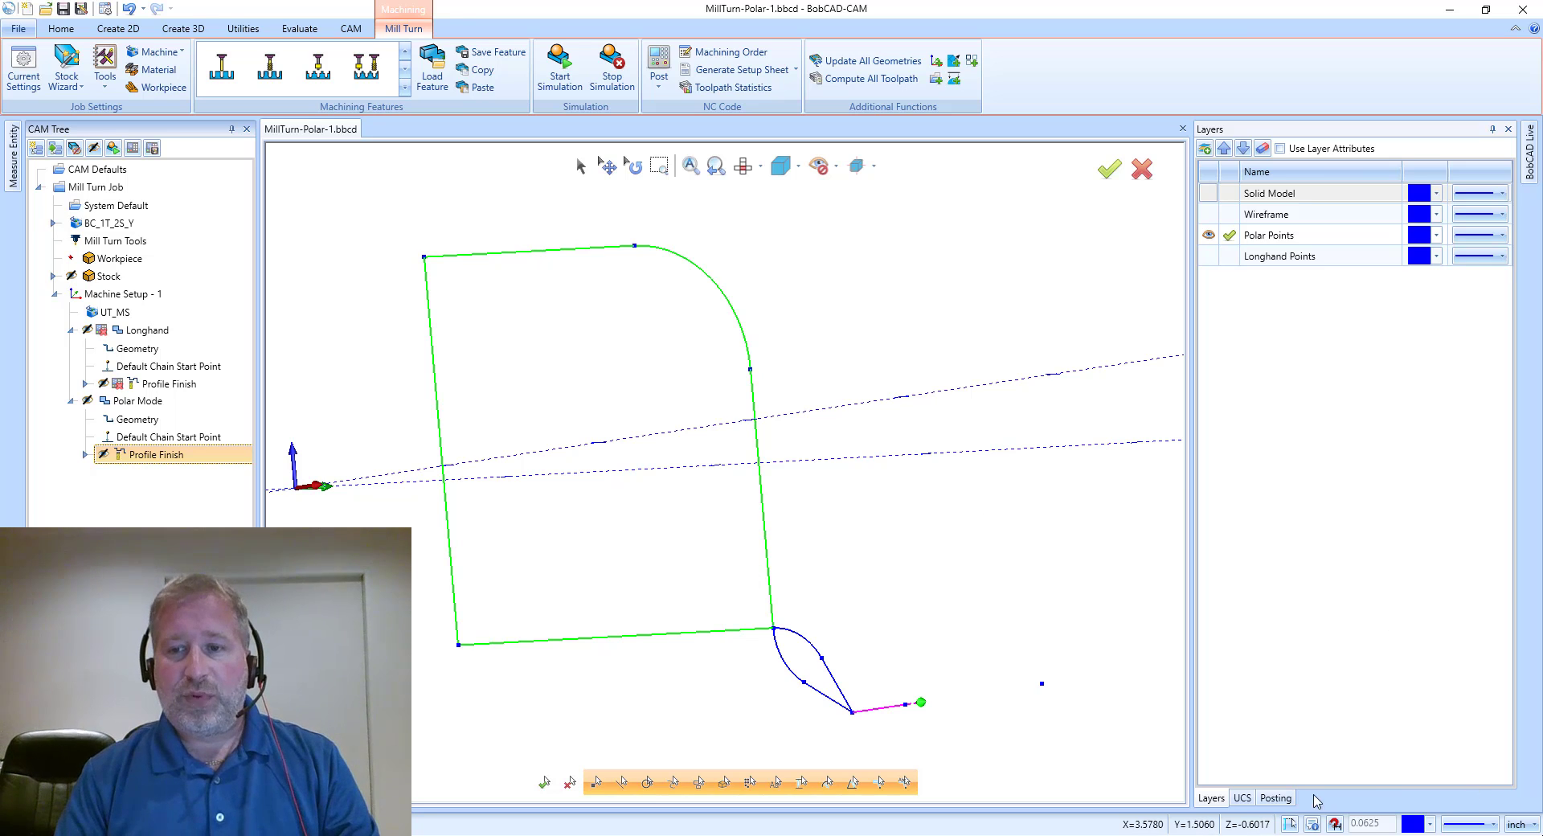
# Step: Show the posted NC code again, highlighting G112 on N12 and then the N08–N30 block
pyautogui.click(1276, 798)
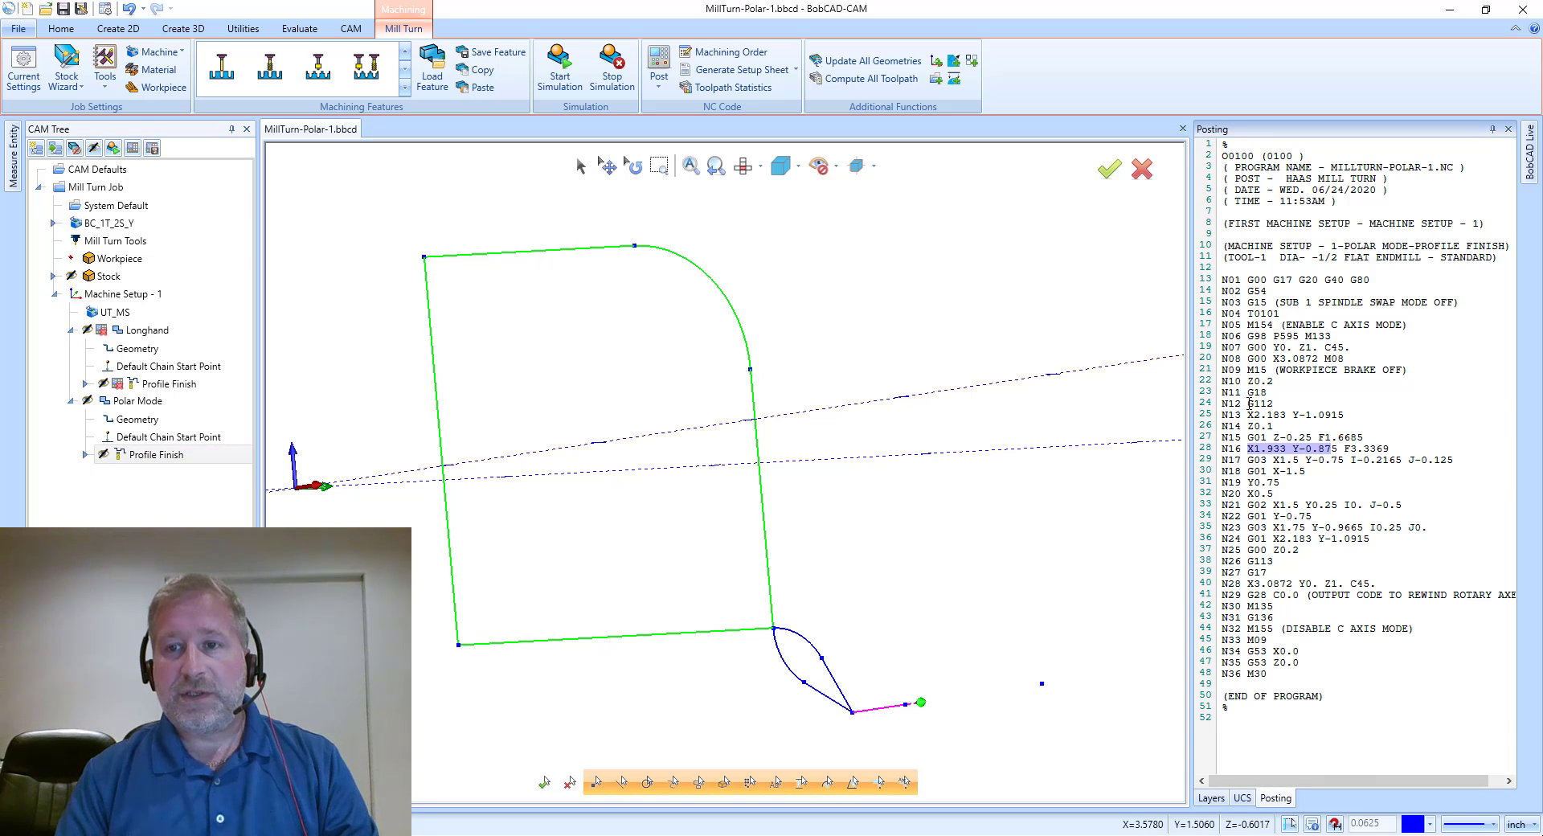
pyautogui.moveTo(1249, 403); pyautogui.dragTo(1273, 401)
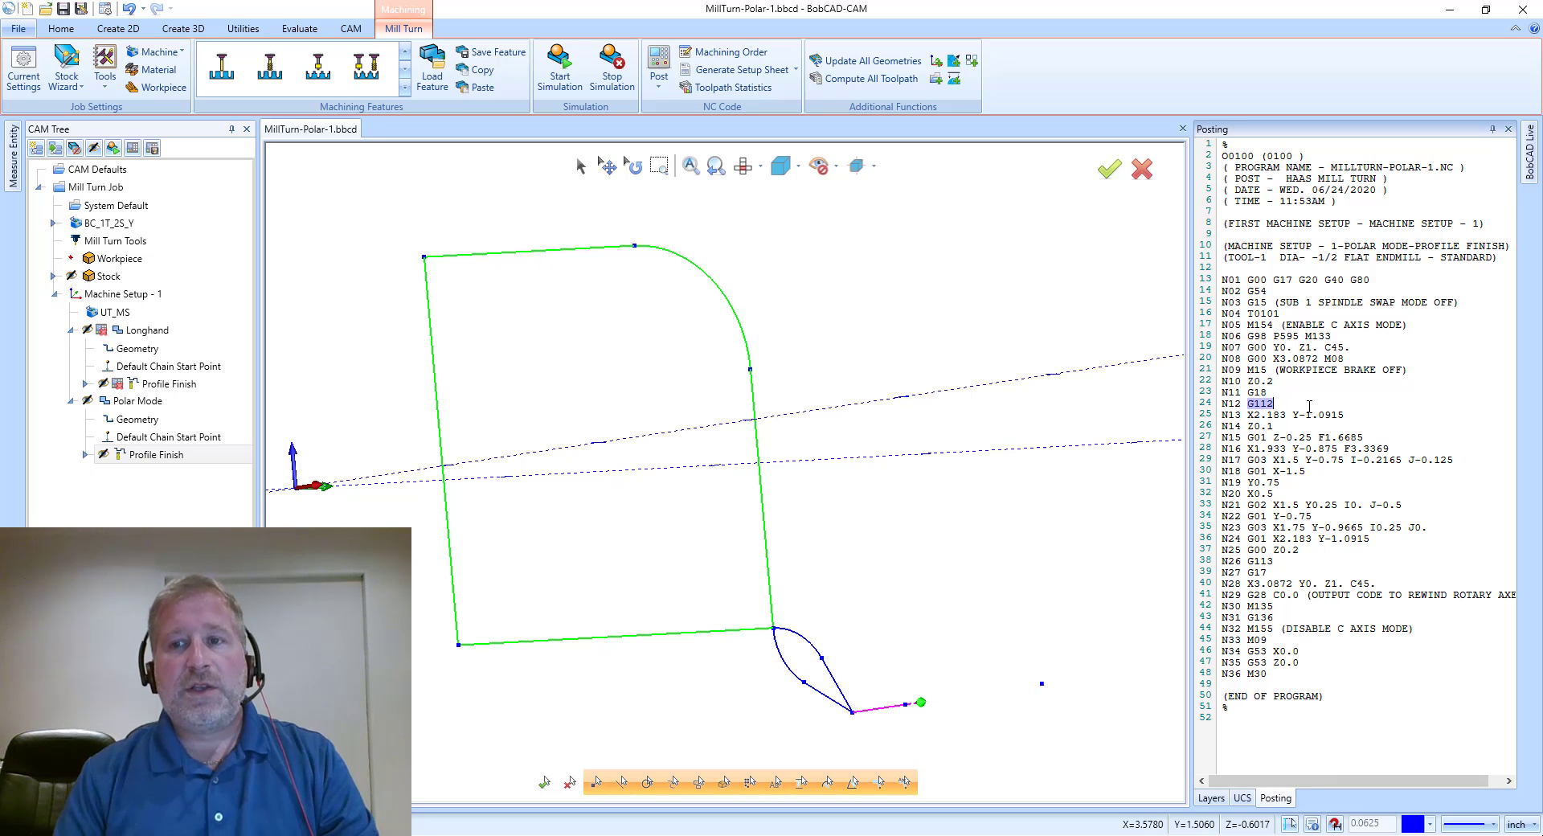
pyautogui.click(1309, 406)
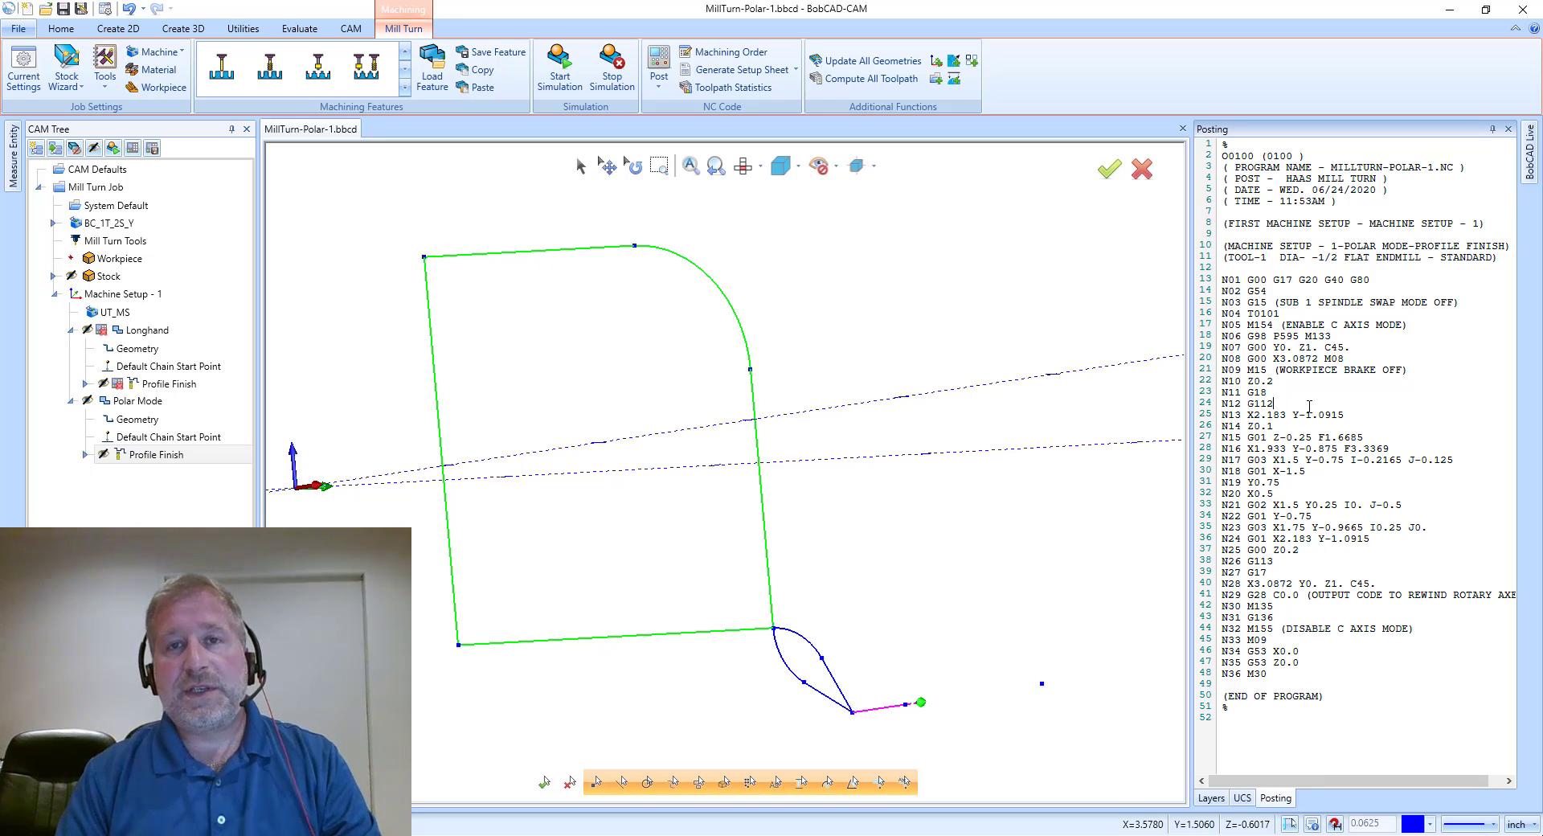
pyautogui.moveTo(1242, 358); pyautogui.dragTo(1341, 640)
pyautogui.click(1340, 640)
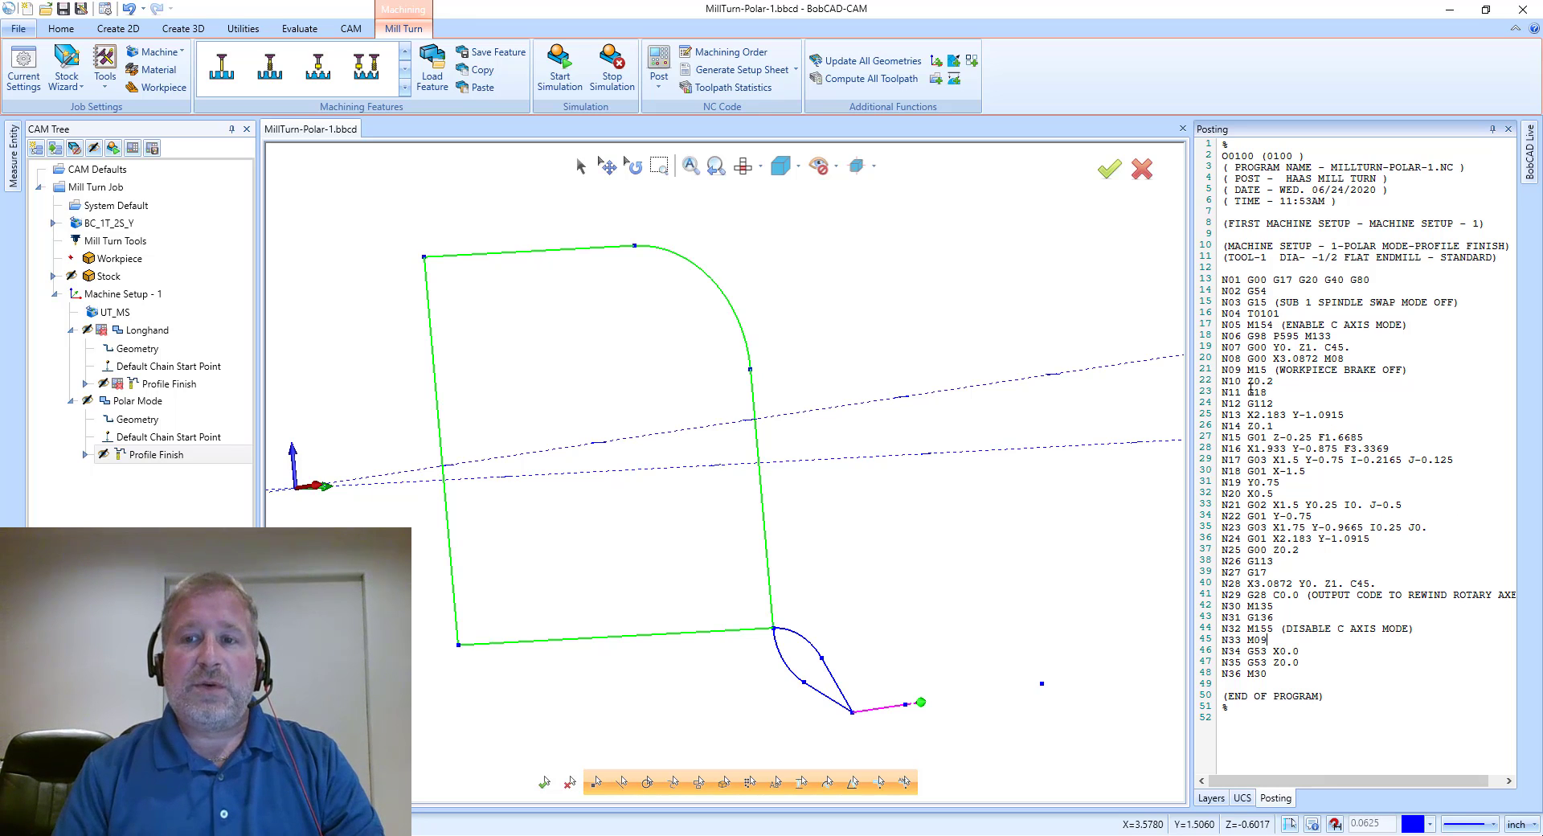
# Step: Select X2.183 Y-1.0915 on line N13 of the posted Polar Mode code
pyautogui.moveTo(1250, 391); pyautogui.dragTo(1318, 574)
pyautogui.click(1347, 581)
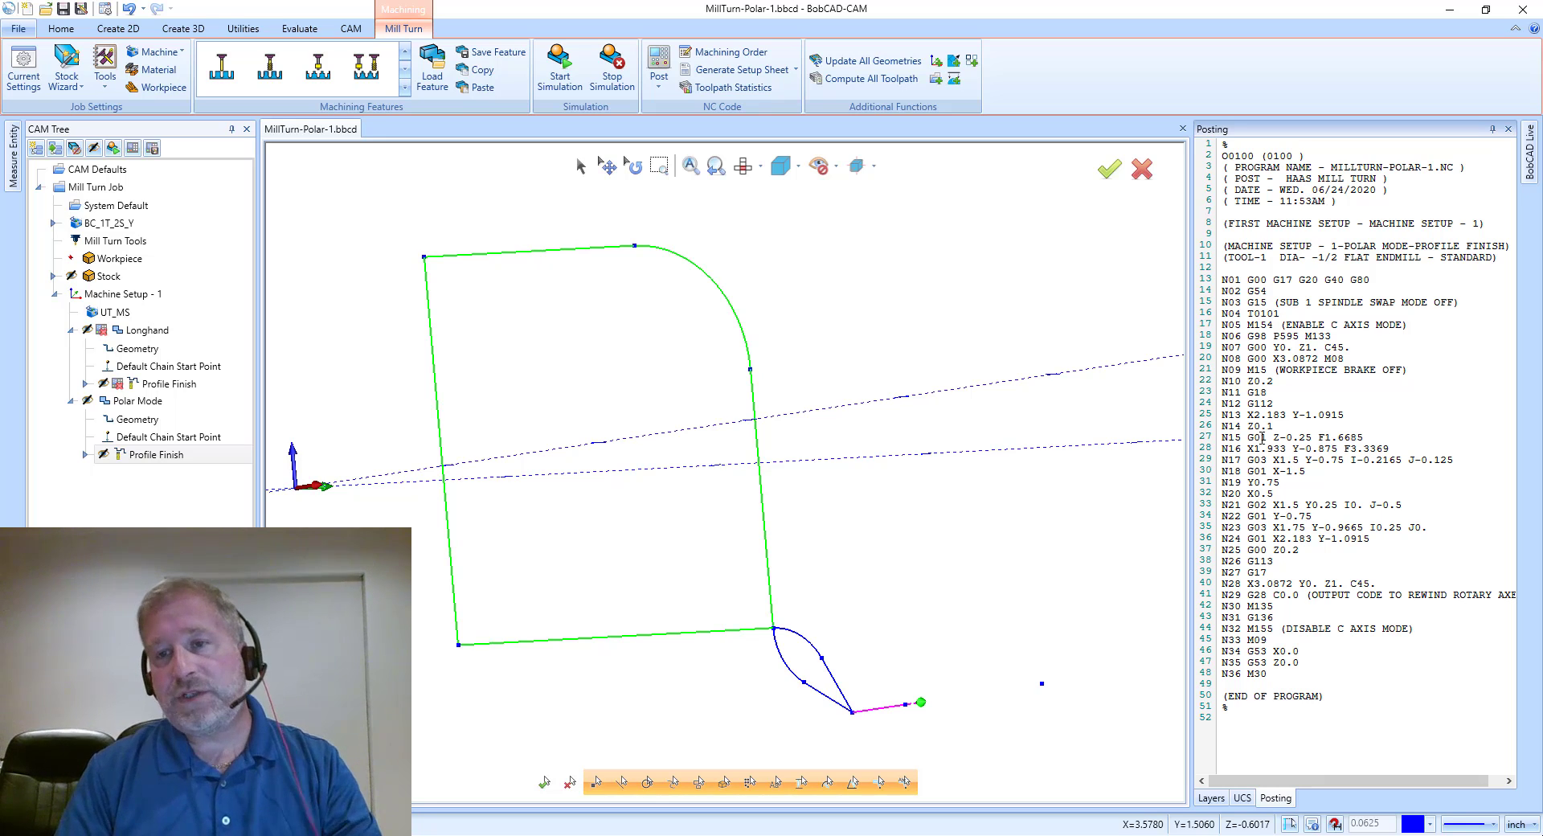
pyautogui.moveTo(1249, 414); pyautogui.dragTo(1347, 417)
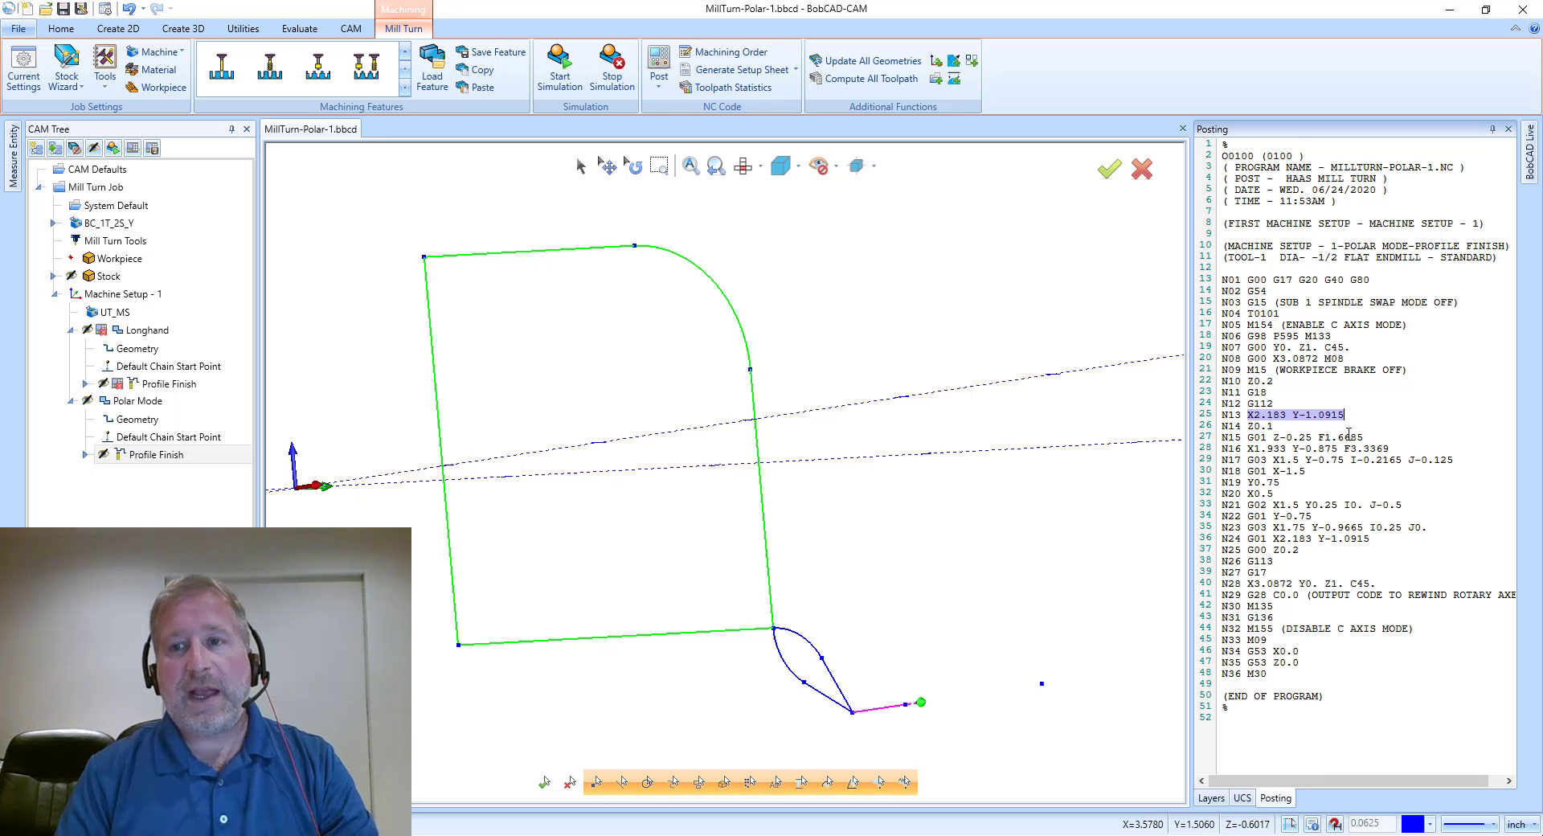
pyautogui.moveTo(1249, 414); pyautogui.dragTo(1345, 416)
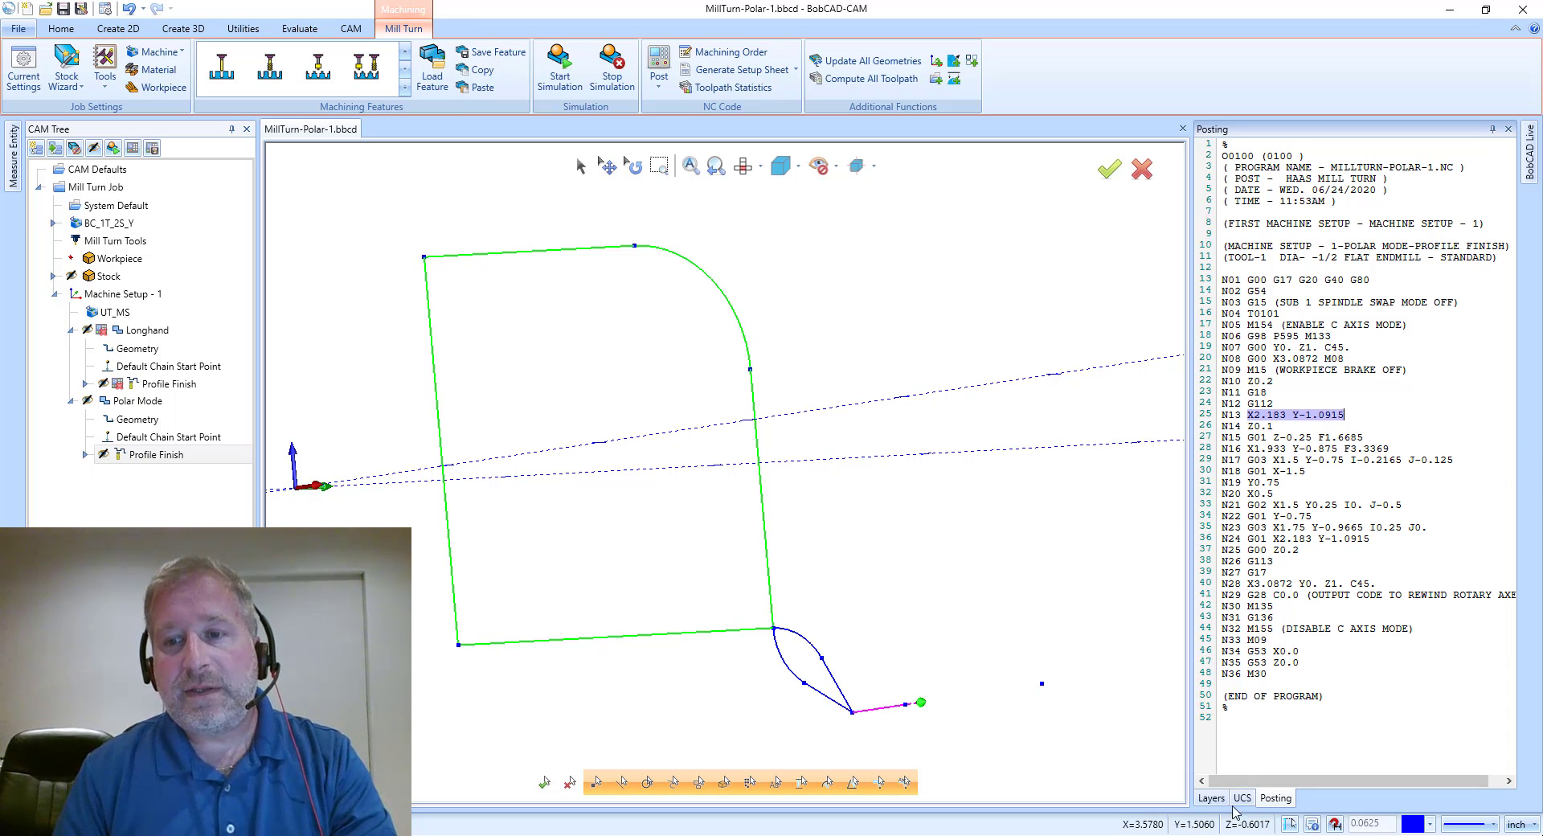
# Step: Turn on the Longhand Points layer in the layer list alongside Polar Points
pyautogui.click(1211, 797)
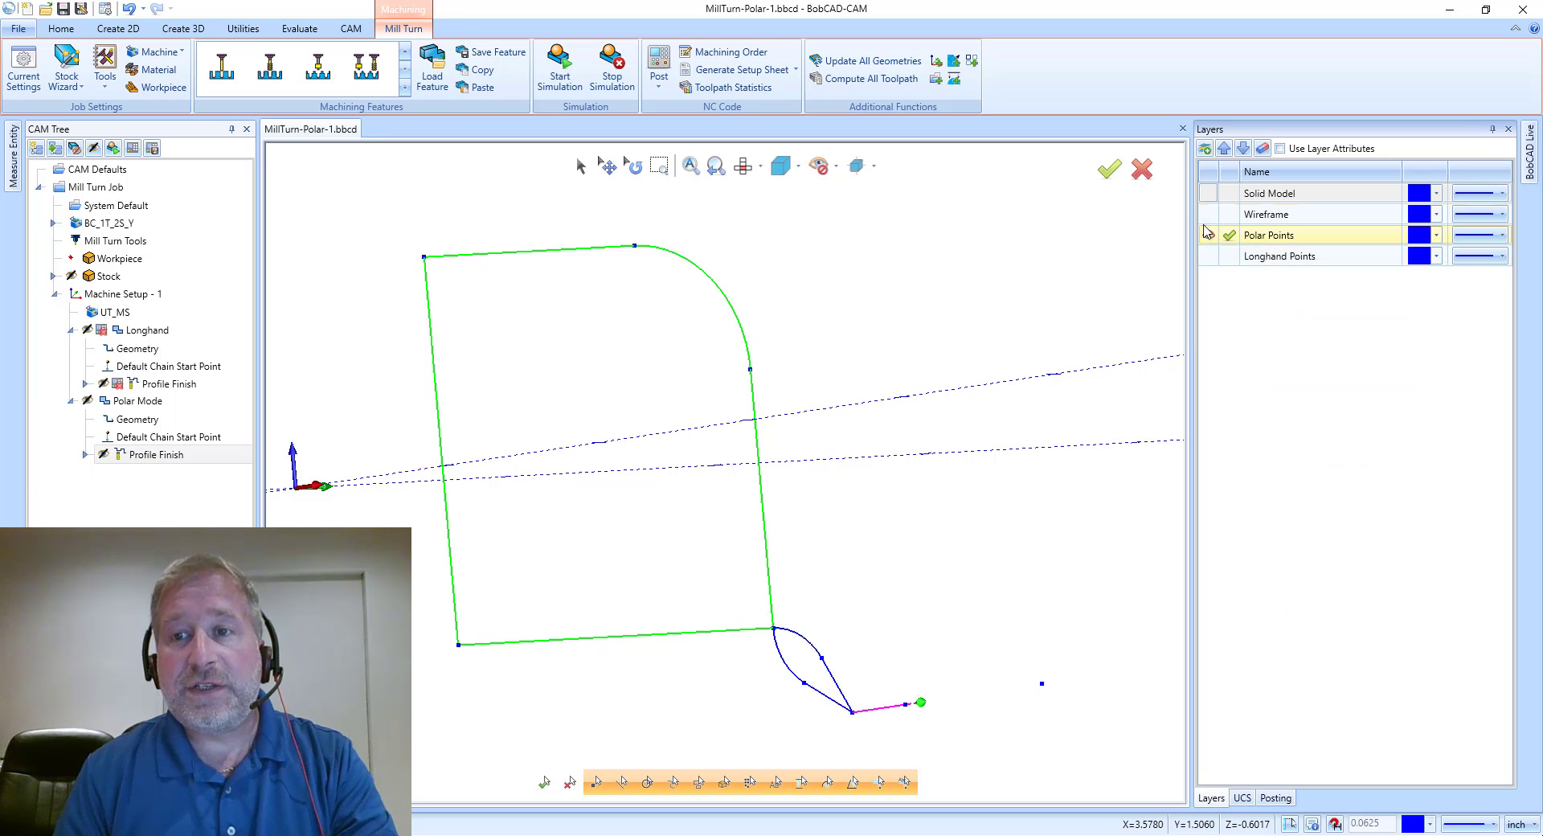
pyautogui.click(1208, 256)
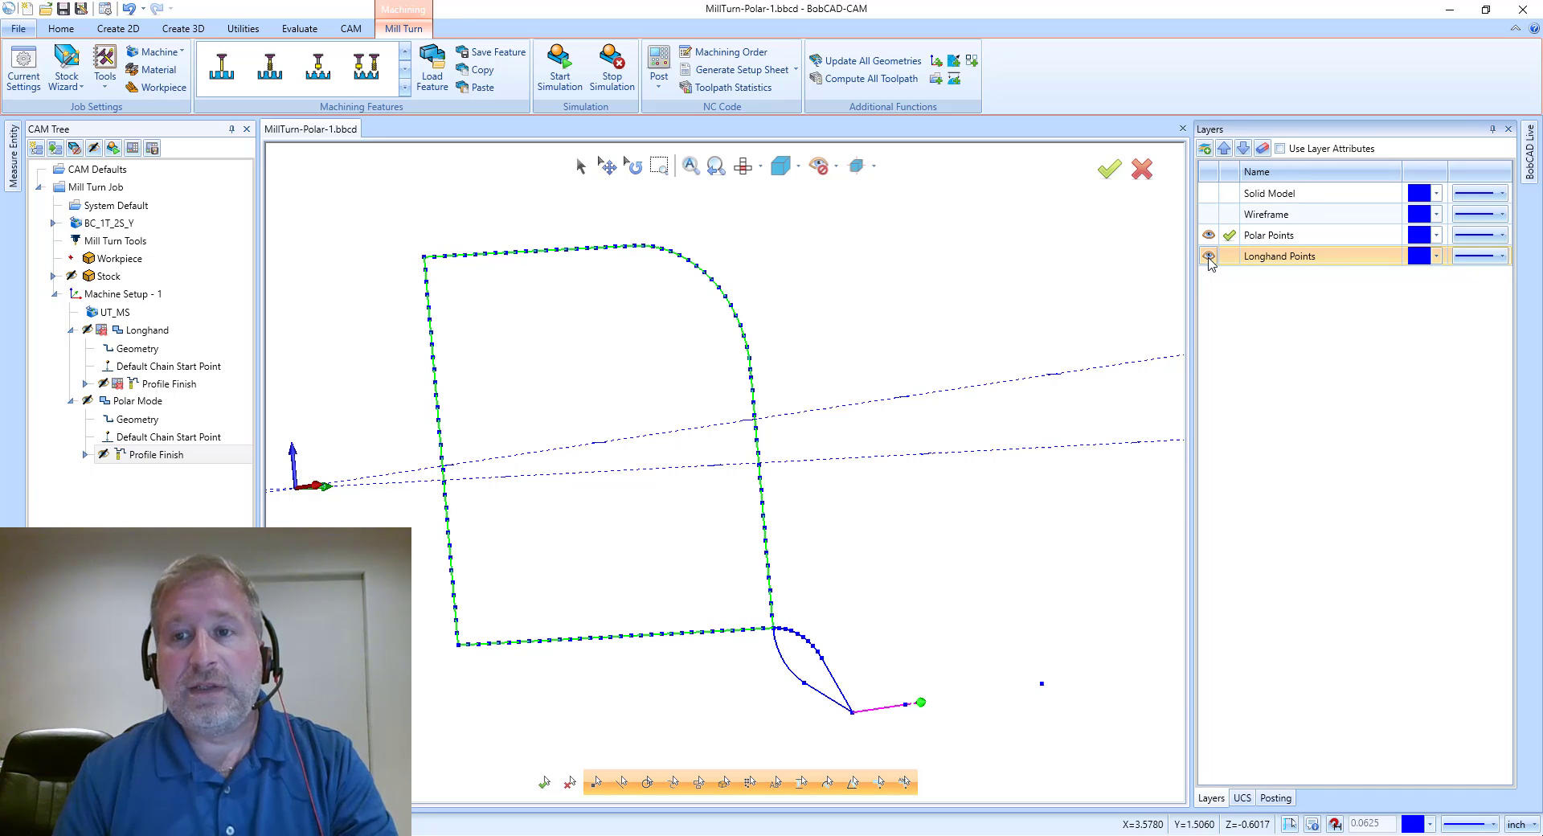
pyautogui.click(1208, 257)
pyautogui.click(1208, 256)
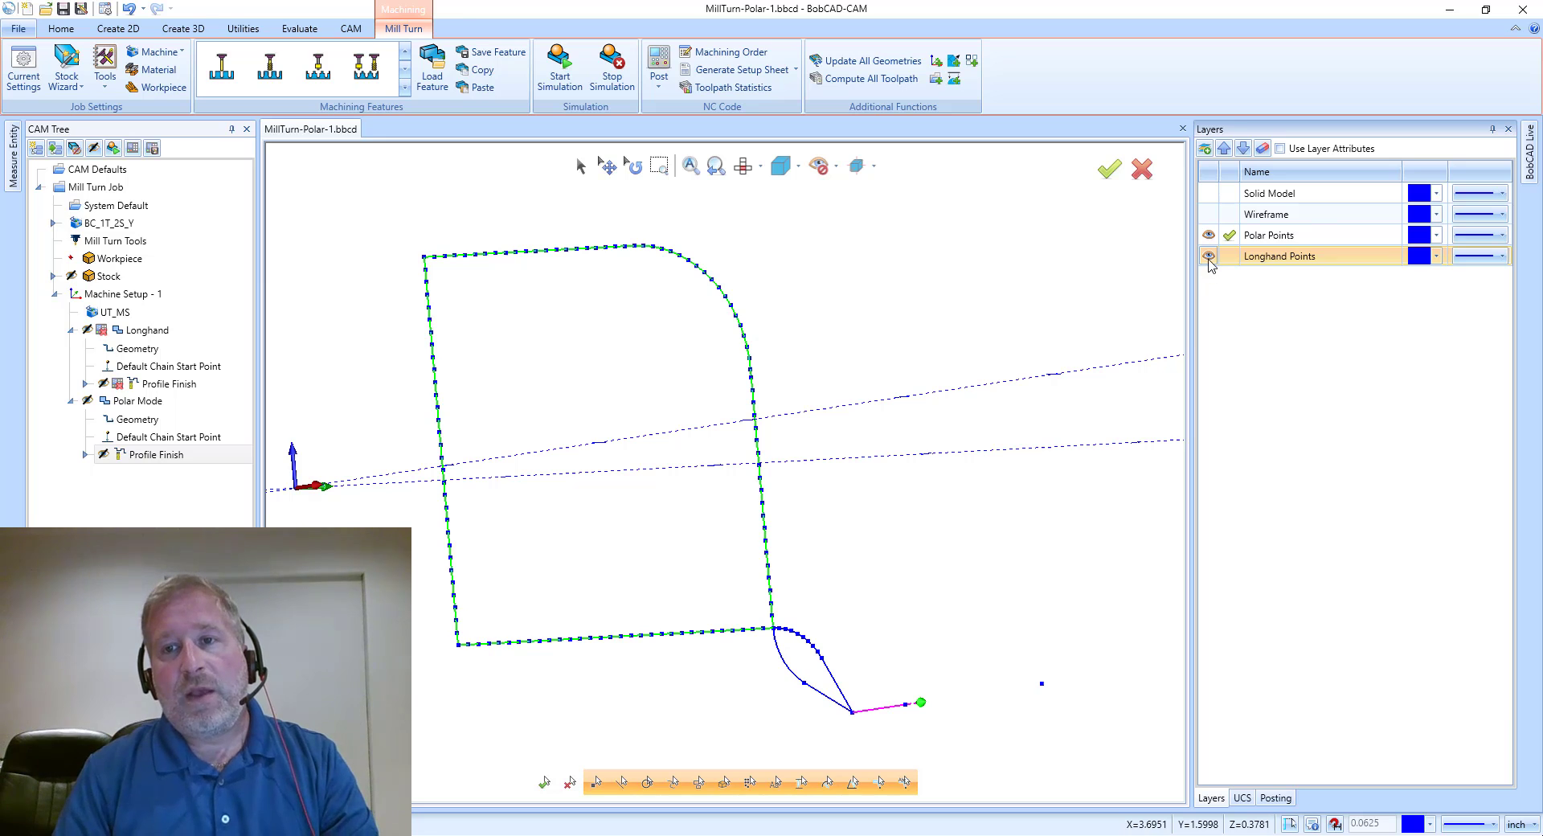
# Step: Turn off the Longhand Points layer, leaving only Polar Points visible
pyautogui.click(1208, 256)
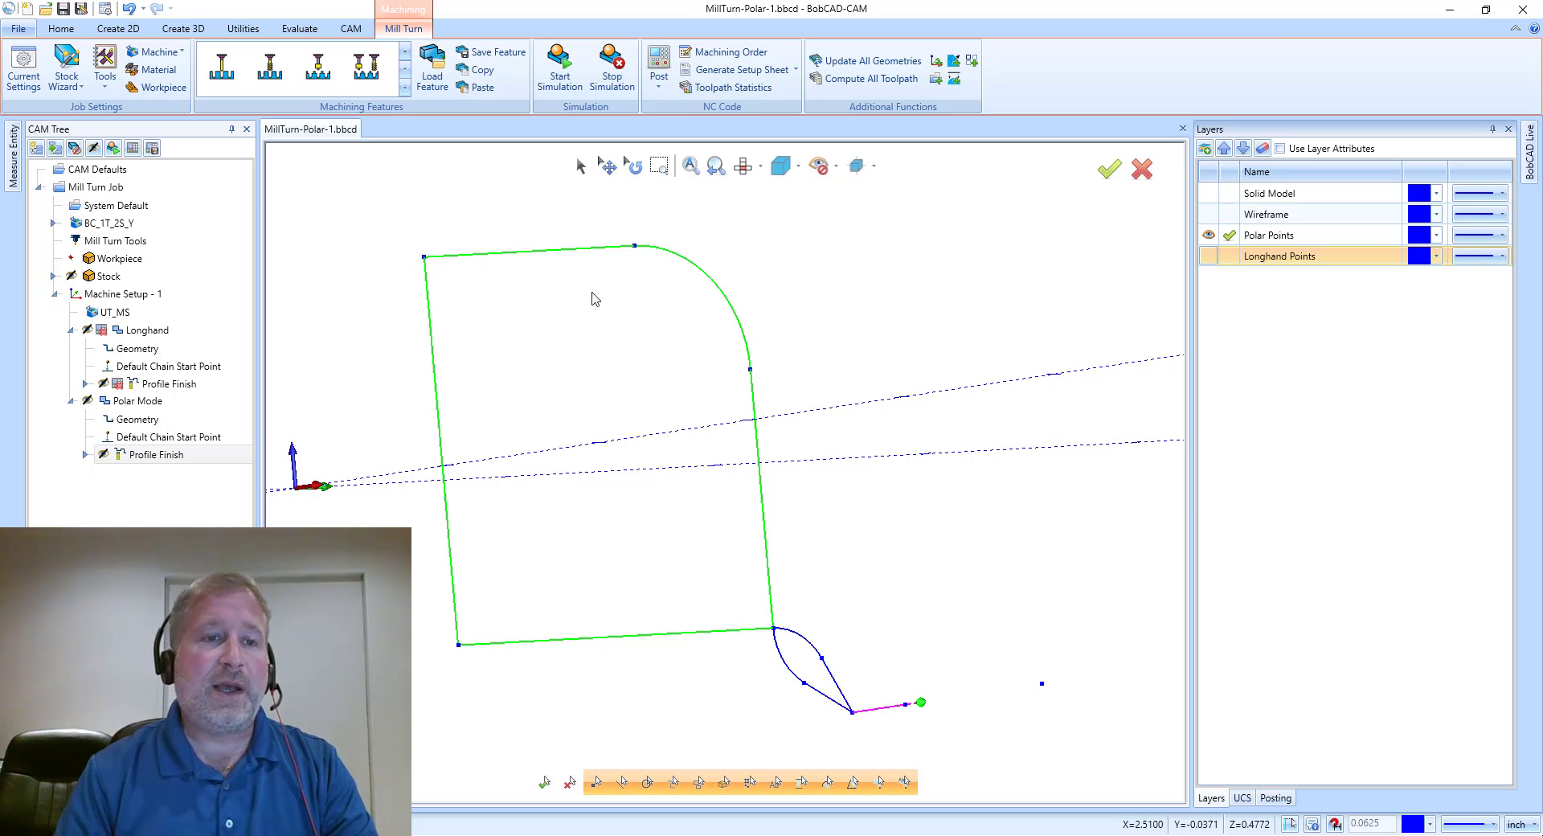
# Step: Clear the geometry from the graphics view
pyautogui.click(113, 150)
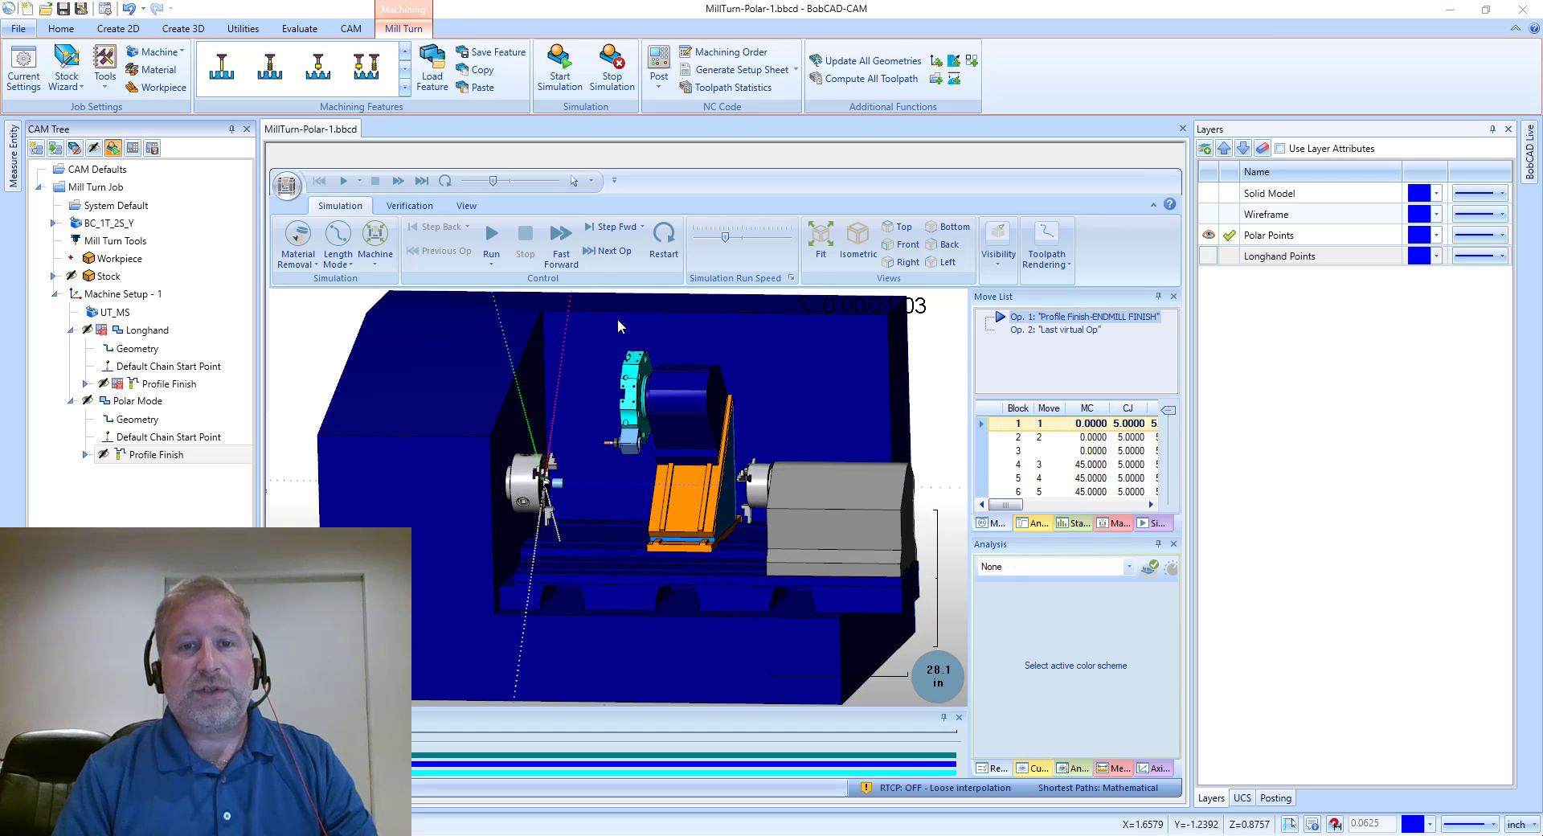
# Step: Step the simulation forward three moves, then run it through to 21.03/21.03
pyautogui.scroll(5, 617, 318)
pyautogui.scroll(2, 618, 320)
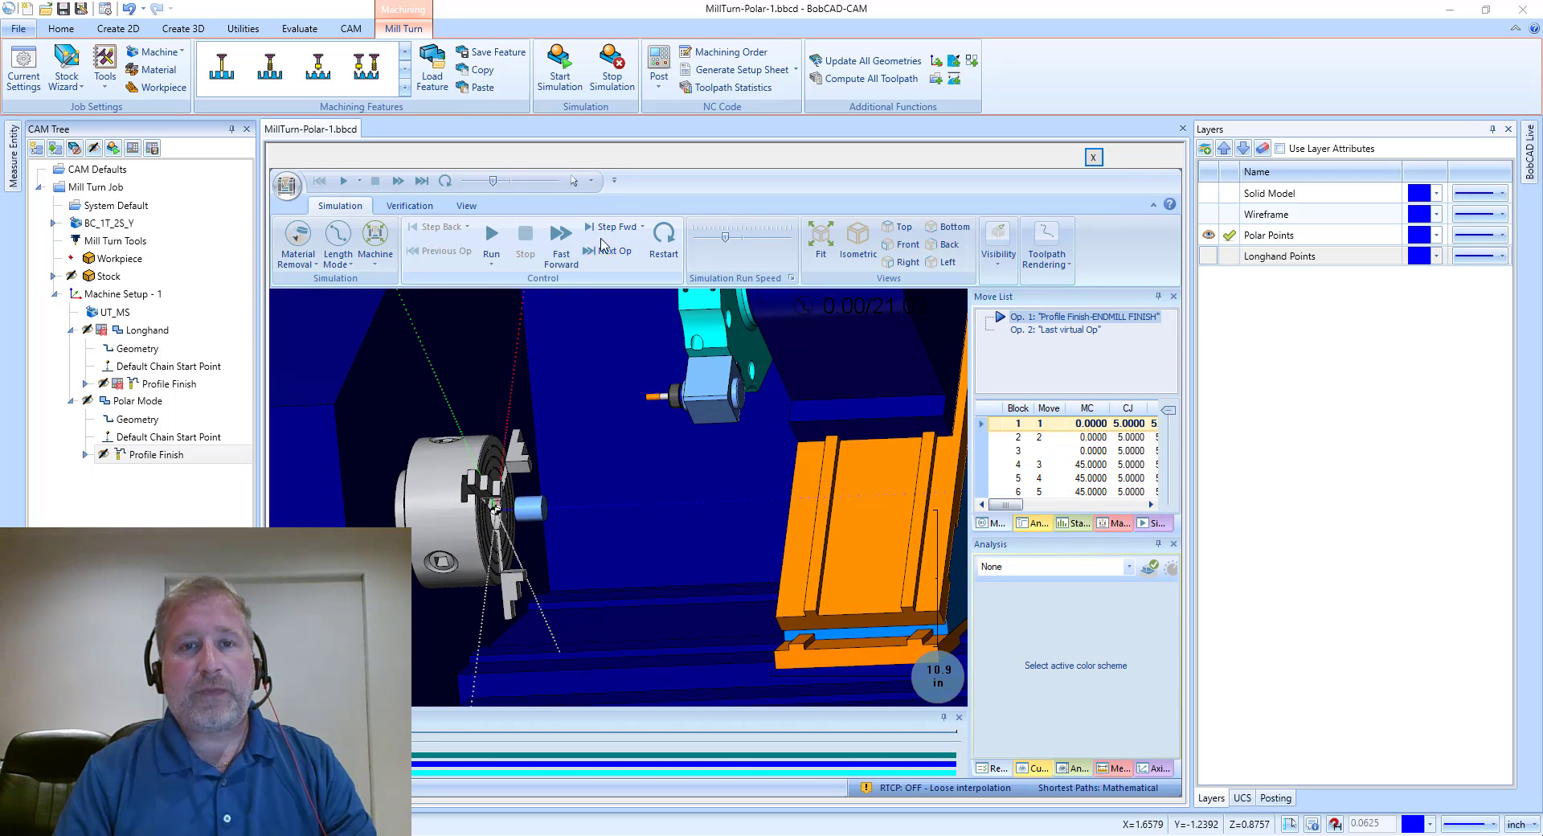
pyautogui.click(617, 228)
pyautogui.click(617, 231)
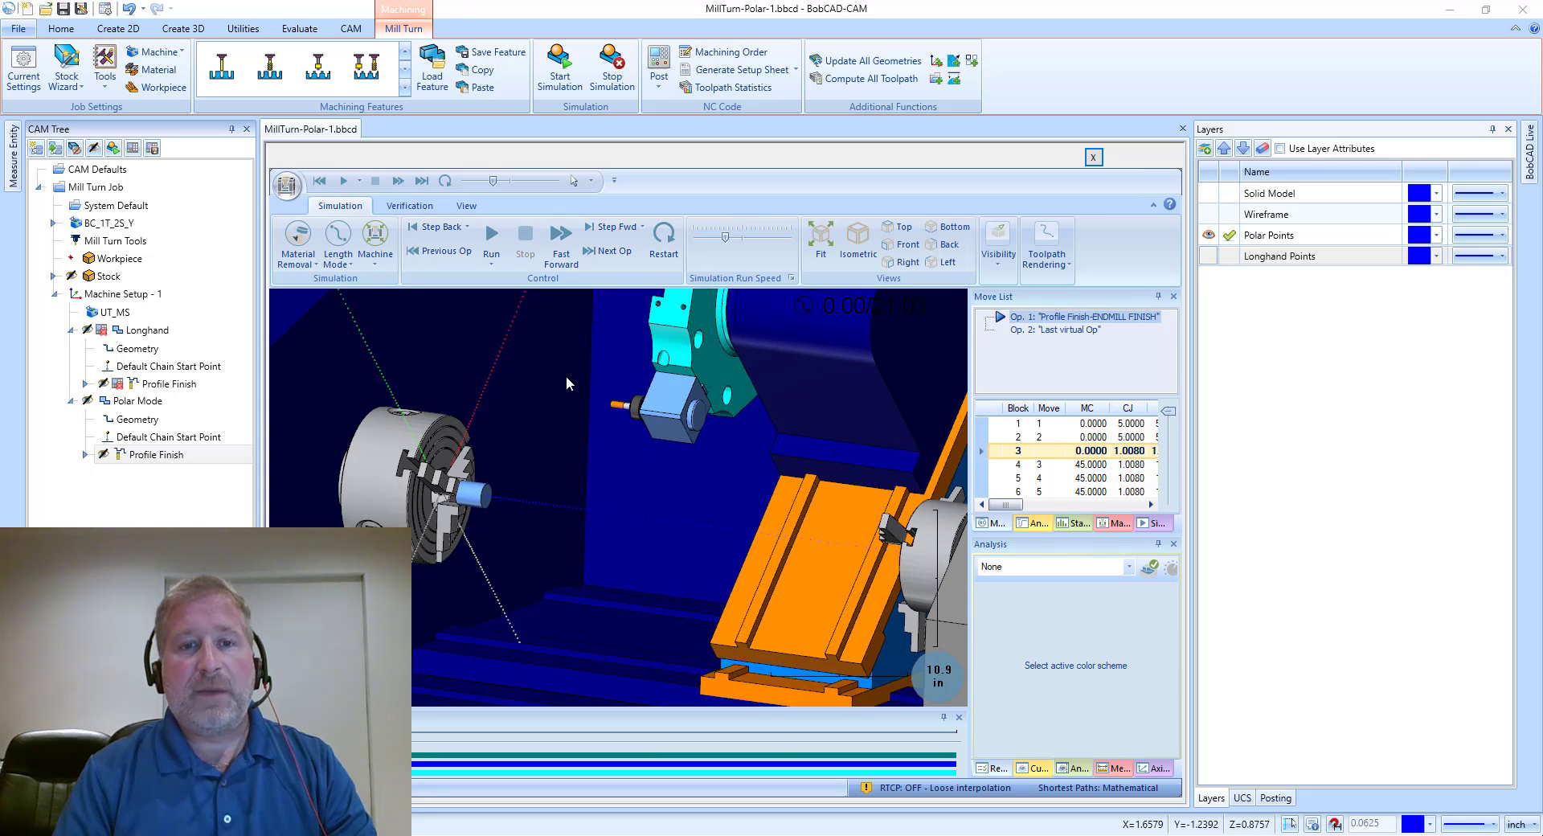
pyautogui.click(615, 229)
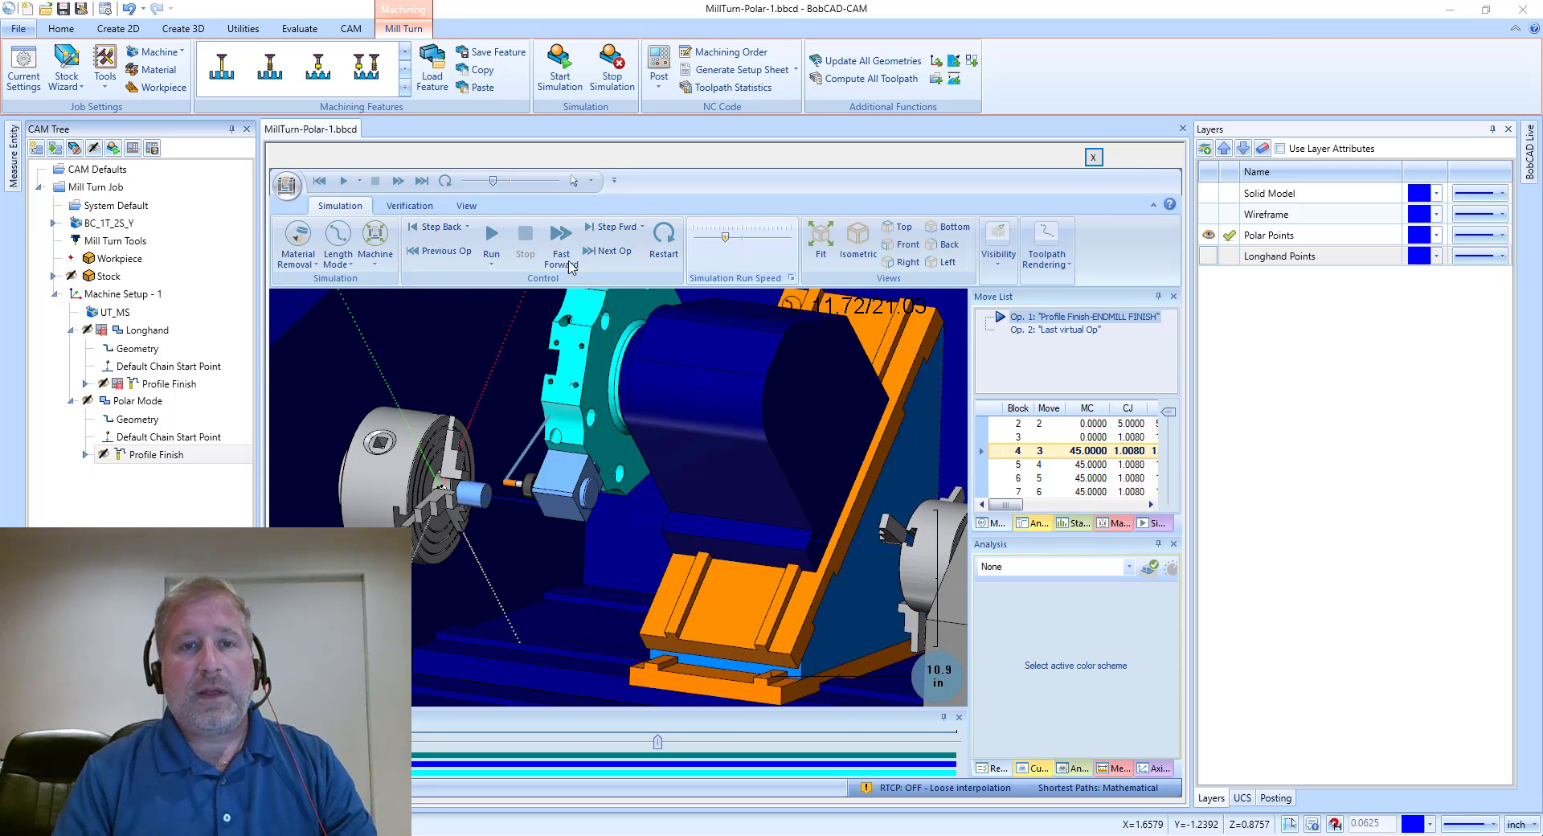
pyautogui.click(492, 242)
pyautogui.scroll(4, 499, 492)
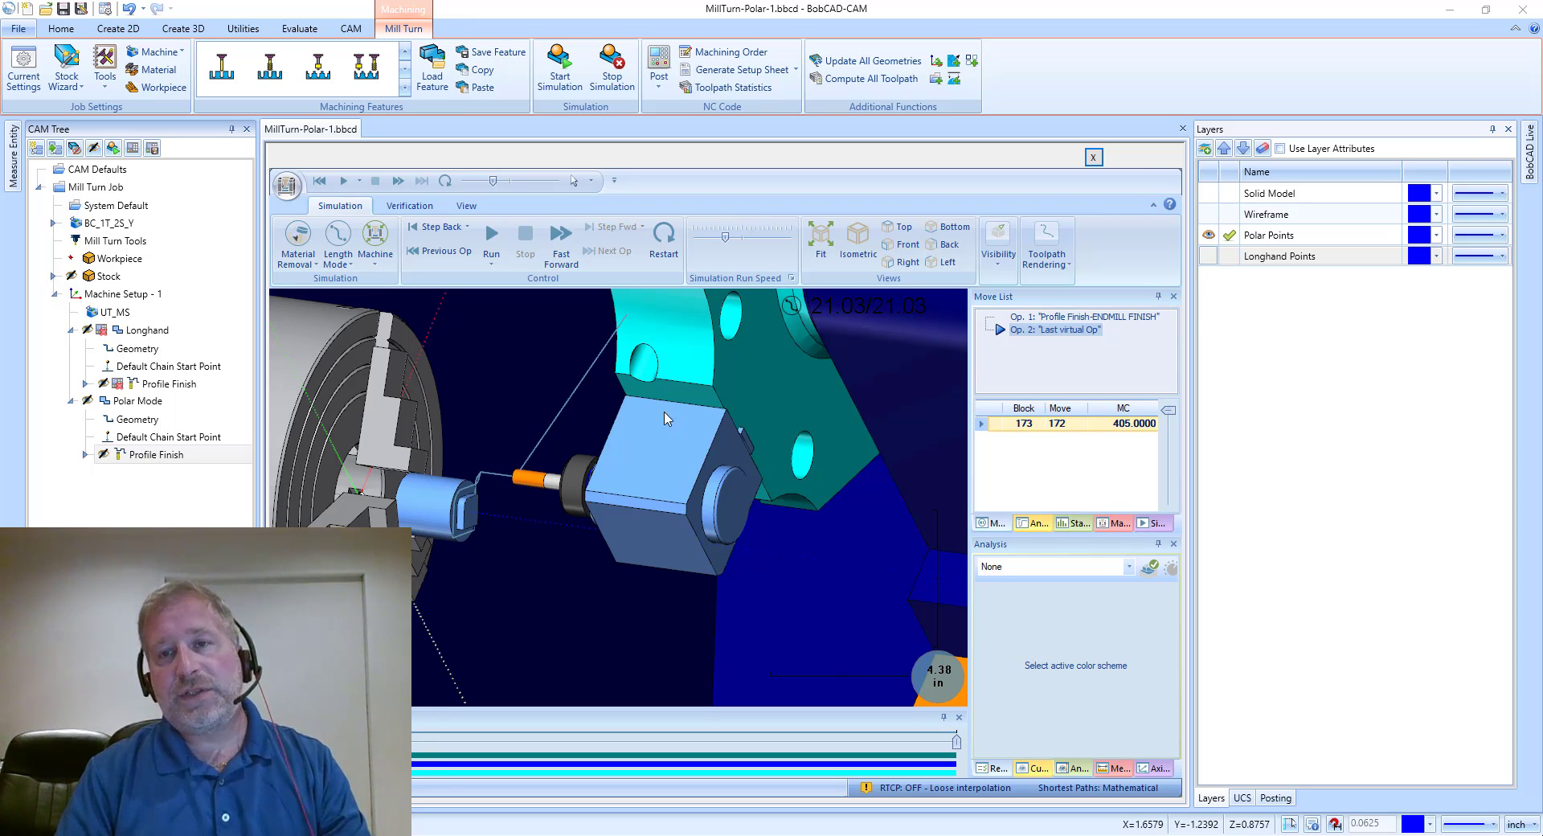
# Step: Close the simulation window to return to the main CAD view
pyautogui.click(1093, 157)
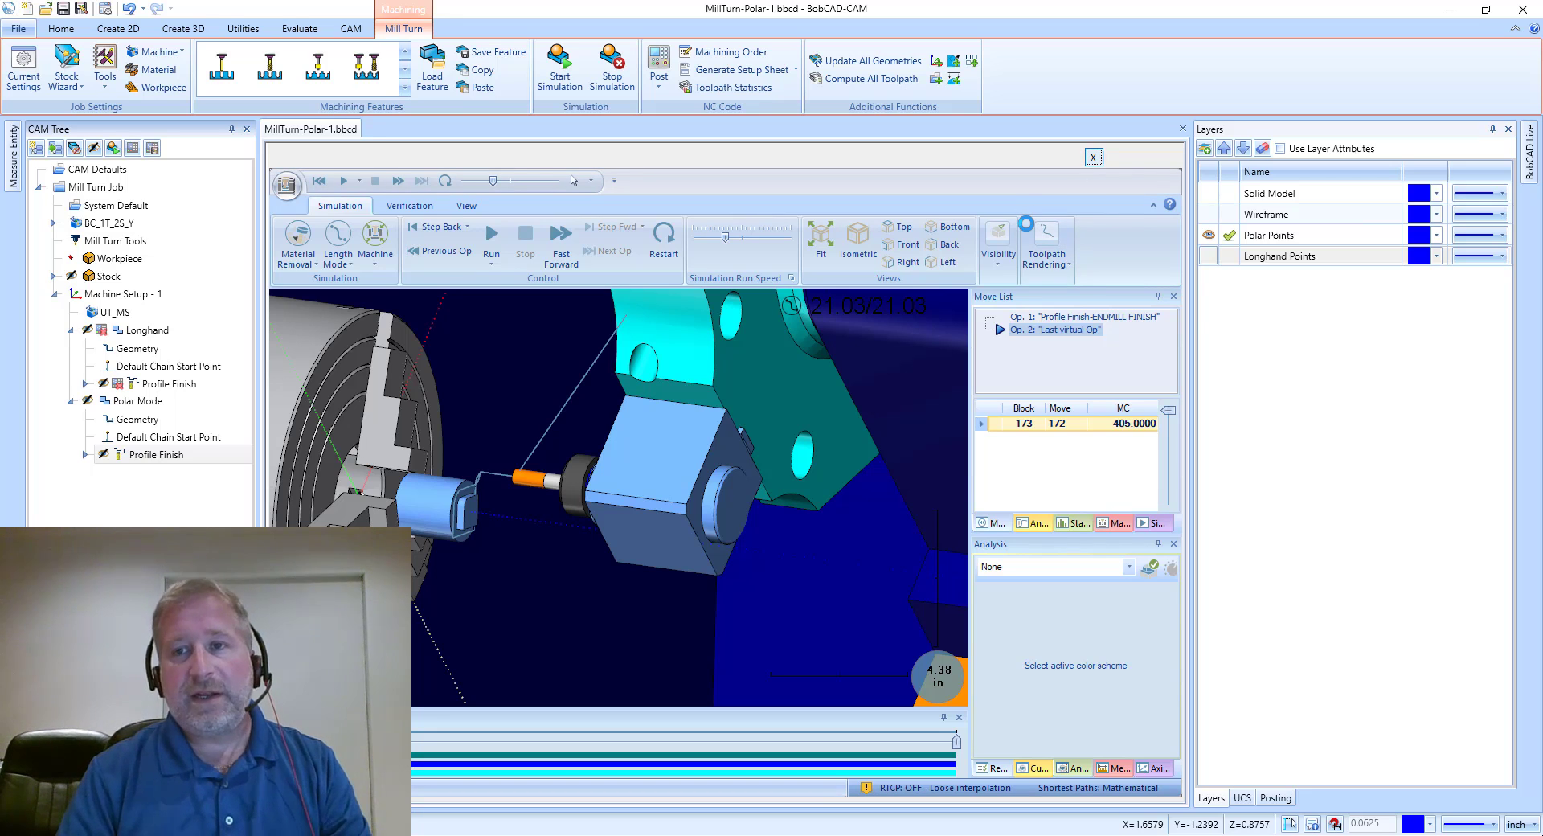